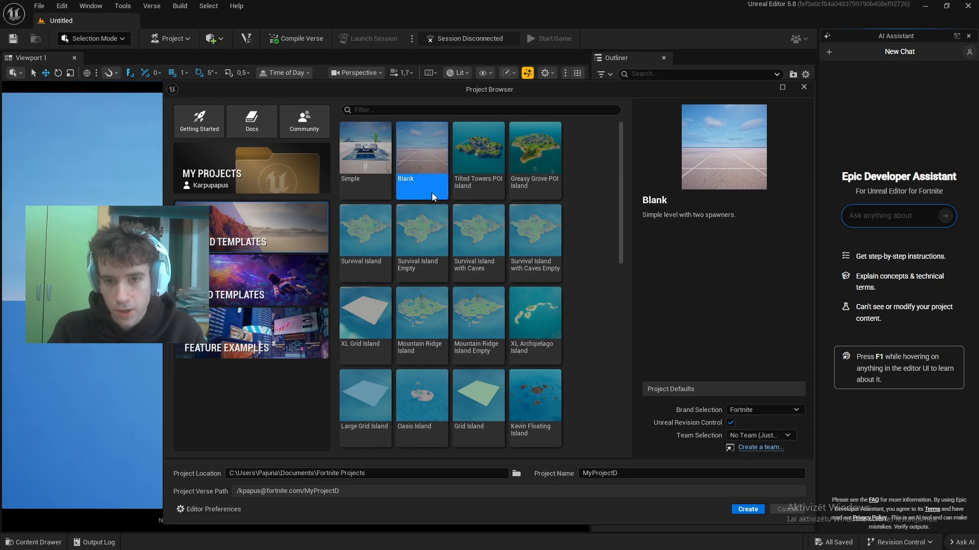
Create a project named VIDEO1V1 from the Blank template and hide the AI assistant panel
click(573, 473)
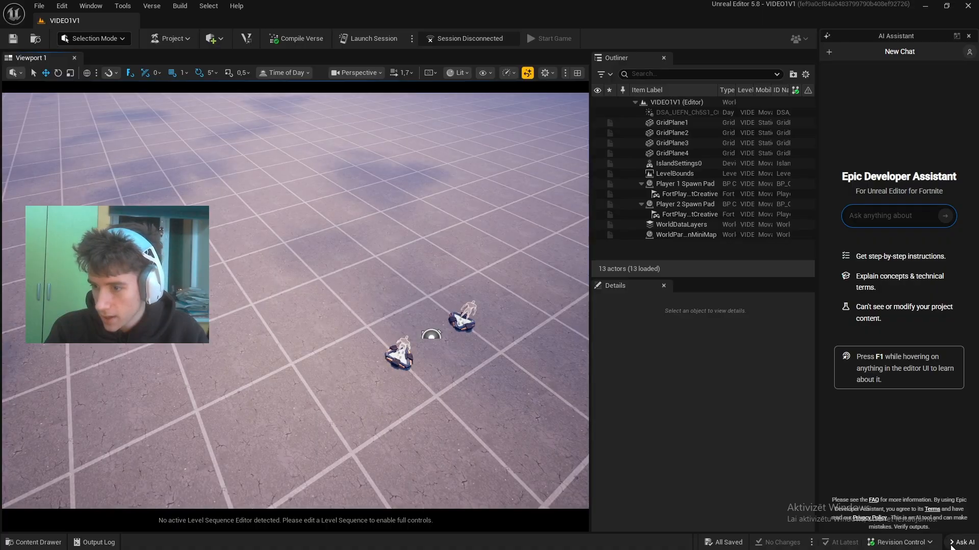
click(952, 543)
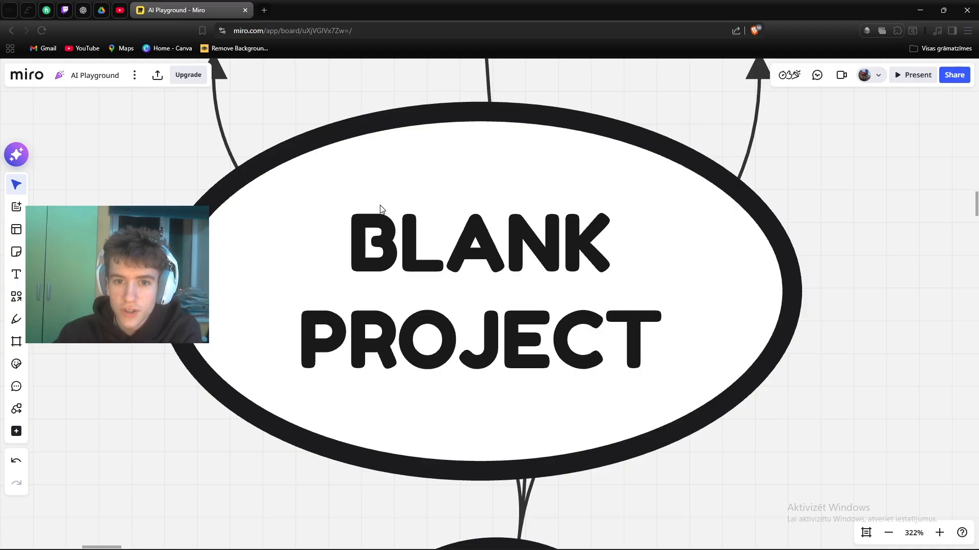
Switch to the AI Playground board in Miro and look at the Platform node beyond Blank Project
drag(382, 207, 662, 546)
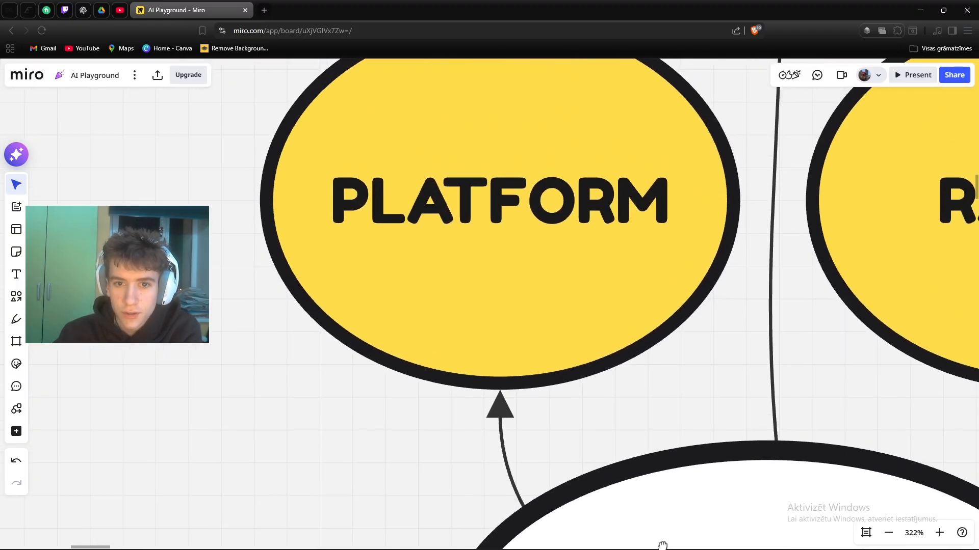
scroll(651, 448, up, 2)
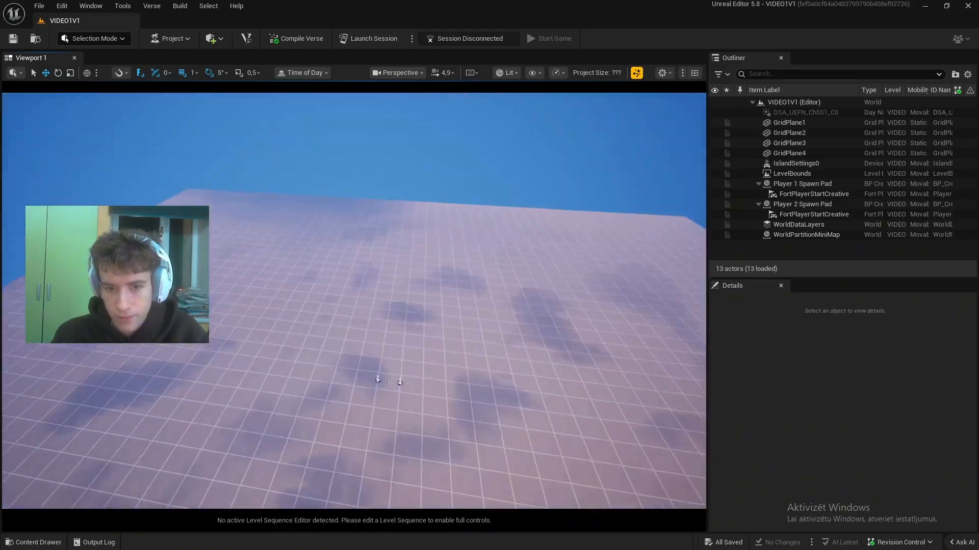
Return to the Unreal level and delete the floor sections GridPlane2, GridPlane3 and GridPlane4
right_drag(354, 301, 399, 311)
click(399, 311)
scroll(399, 311, up, 5)
click(442, 295)
click(328, 359)
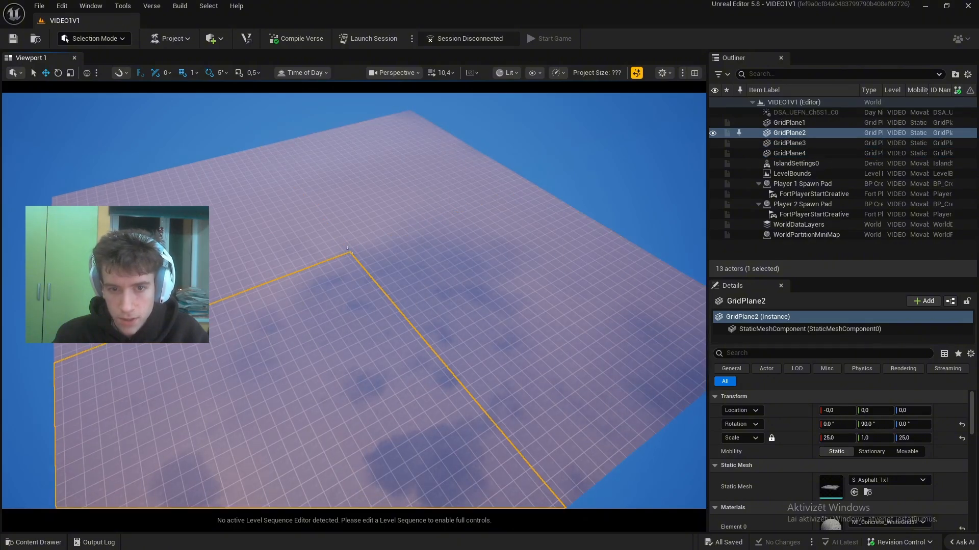
click(332, 369)
click(332, 369)
click(332, 369)
click(332, 369)
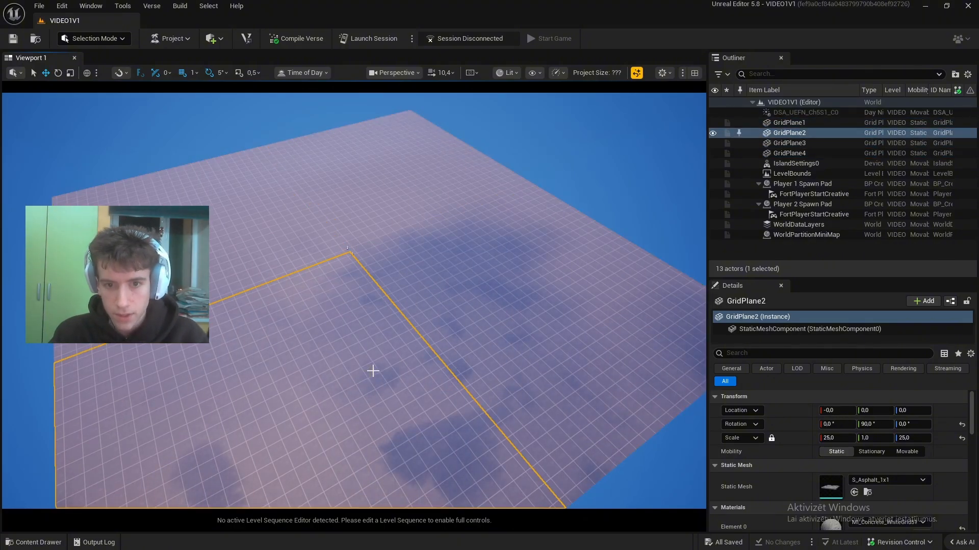
key(Delete)
click(463, 317)
key(Delete)
click(411, 192)
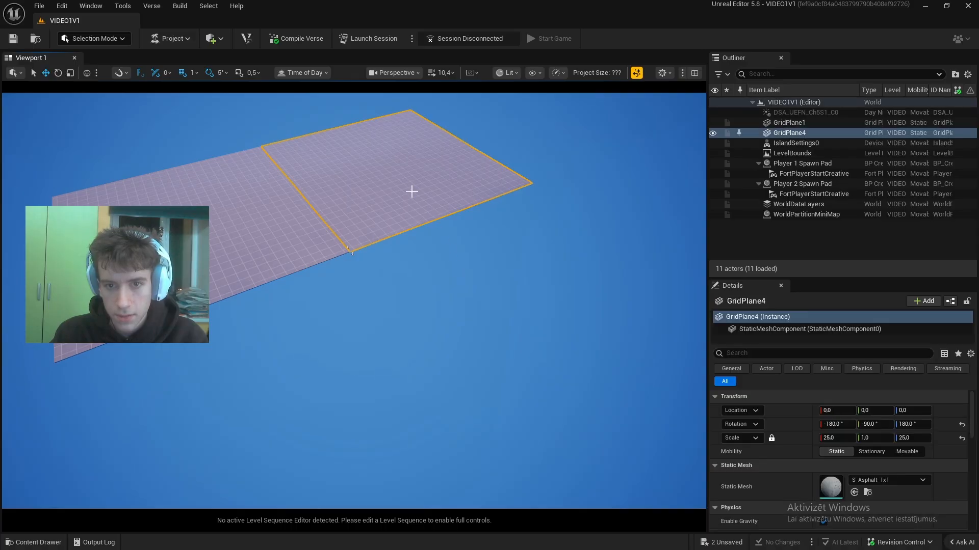
key(Delete)
Select both player spawn pads together and move them from the floor's corner onto GridPlane1
right_drag(412, 198, 375, 237)
click(294, 344)
click(433, 353)
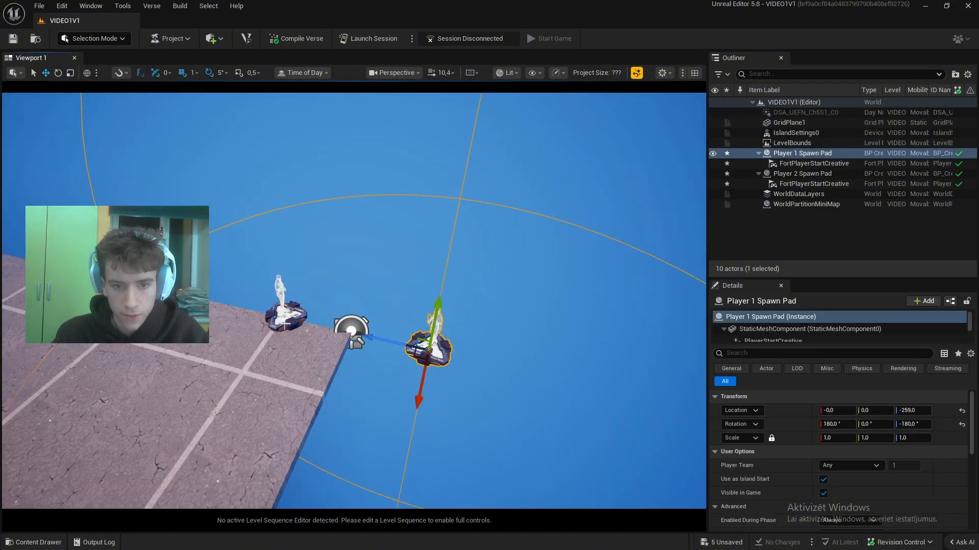
ctrl+click(283, 321)
right_drag(304, 341, 304, 341)
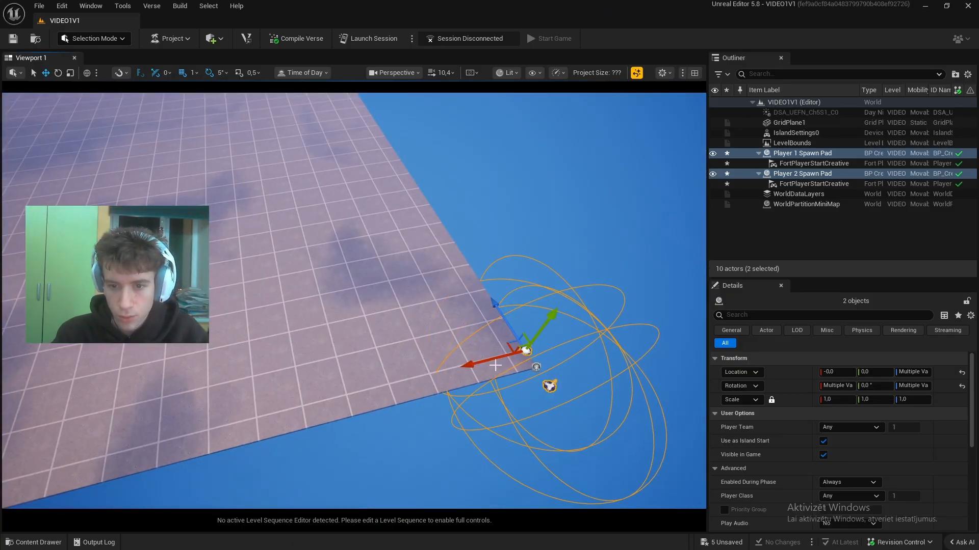
drag(490, 362, 136, 448)
right_drag(421, 365, 421, 365)
drag(412, 323, 445, 383)
right_drag(444, 384, 444, 383)
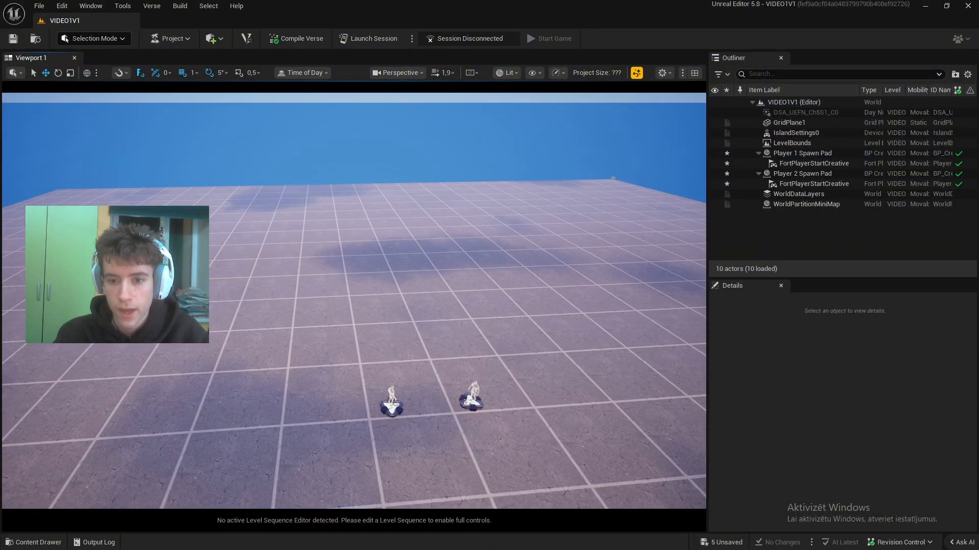
right_drag(354, 301, 354, 301)
right_drag(482, 413, 481, 413)
scroll(482, 413, up, 2)
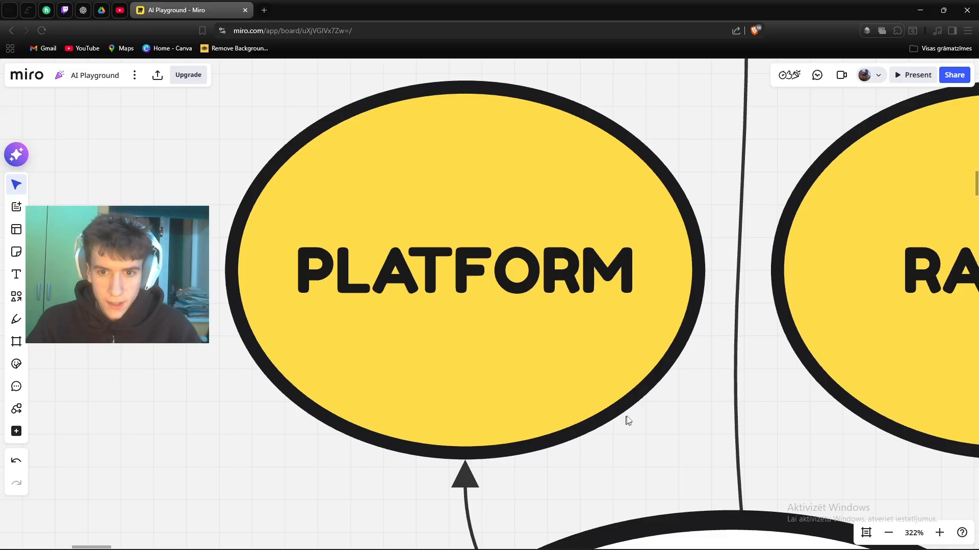
Check the node beside Platform on the Miro board and look over the floor back in the Unreal level
drag(628, 421, 227, 404)
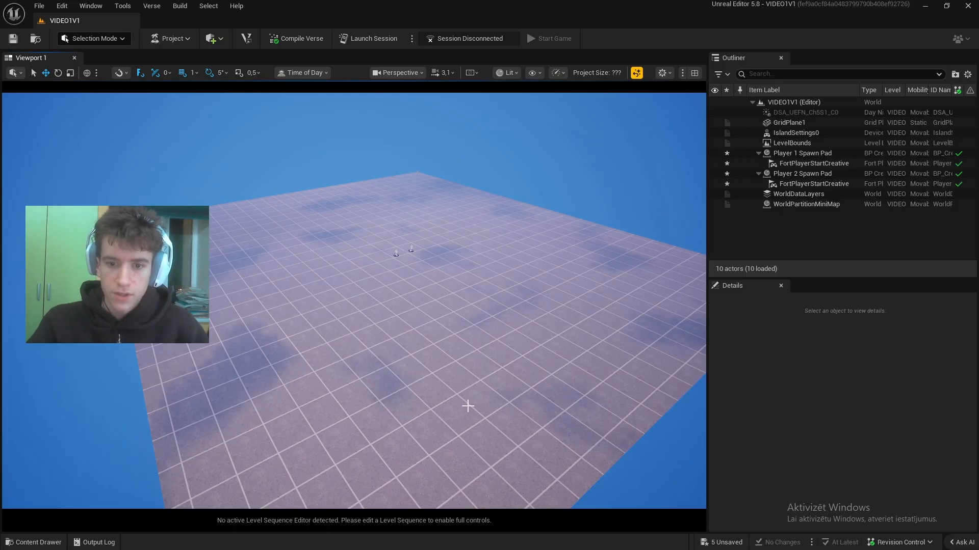
right_drag(449, 322, 446, 306)
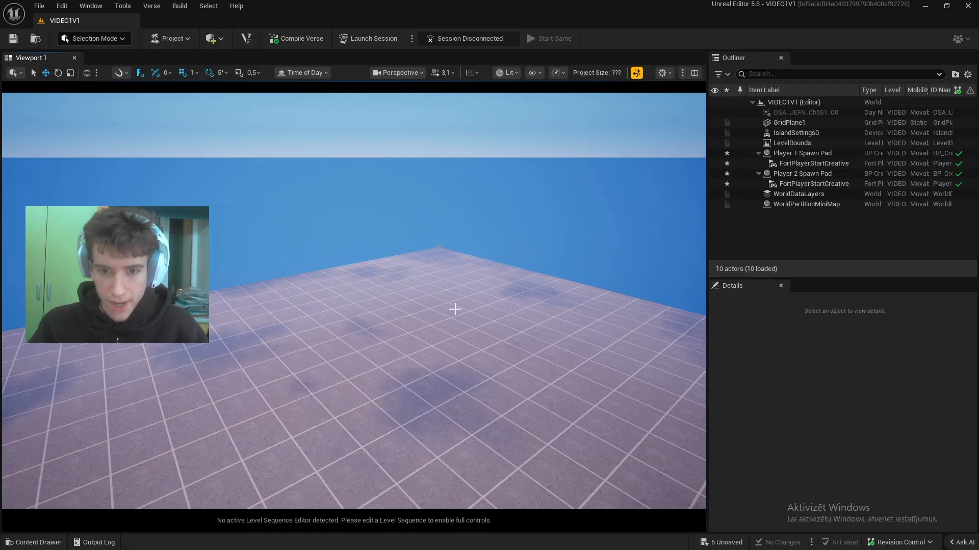
right_drag(454, 308, 322, 448)
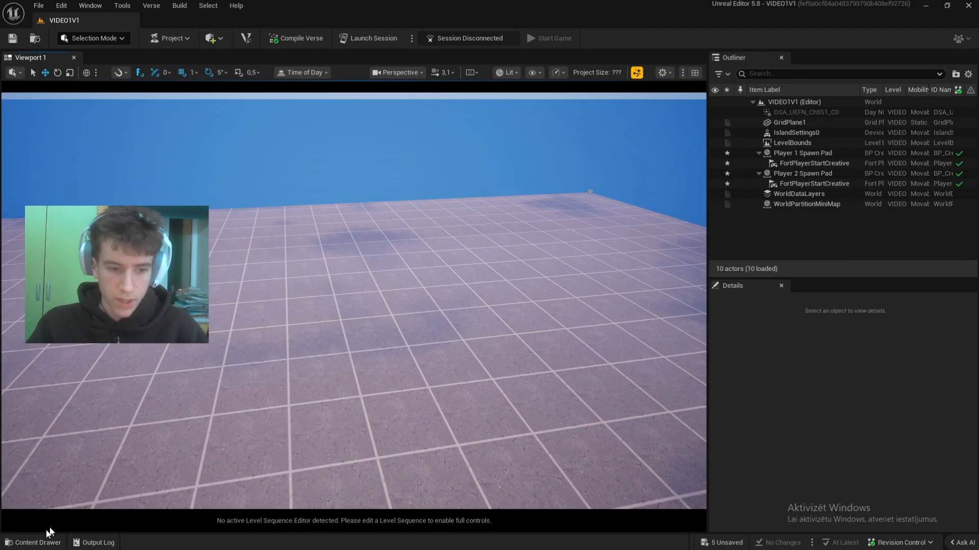
Search the Fortnite content for "ramp" and place an Order Complex Ramp 01 on the floor
click(24, 543)
click(41, 419)
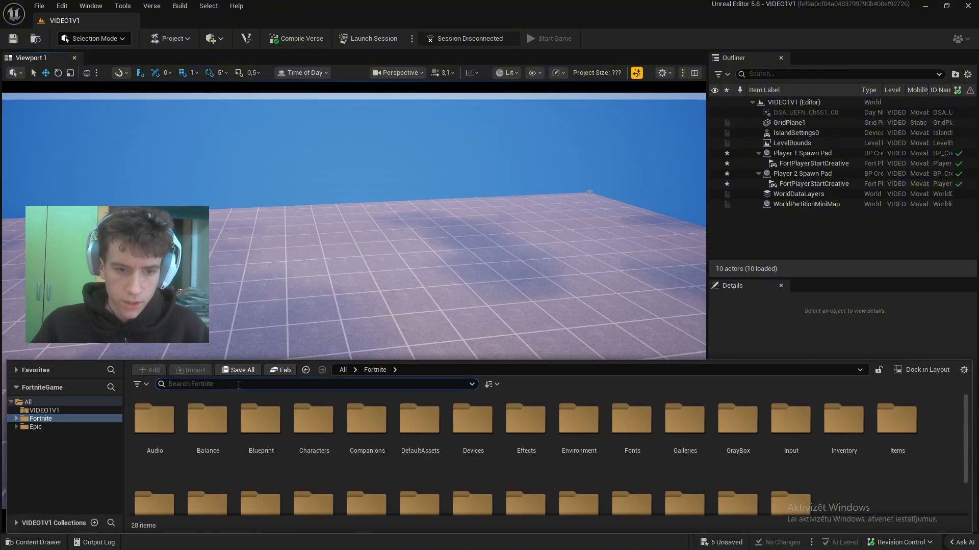
text(ramp)
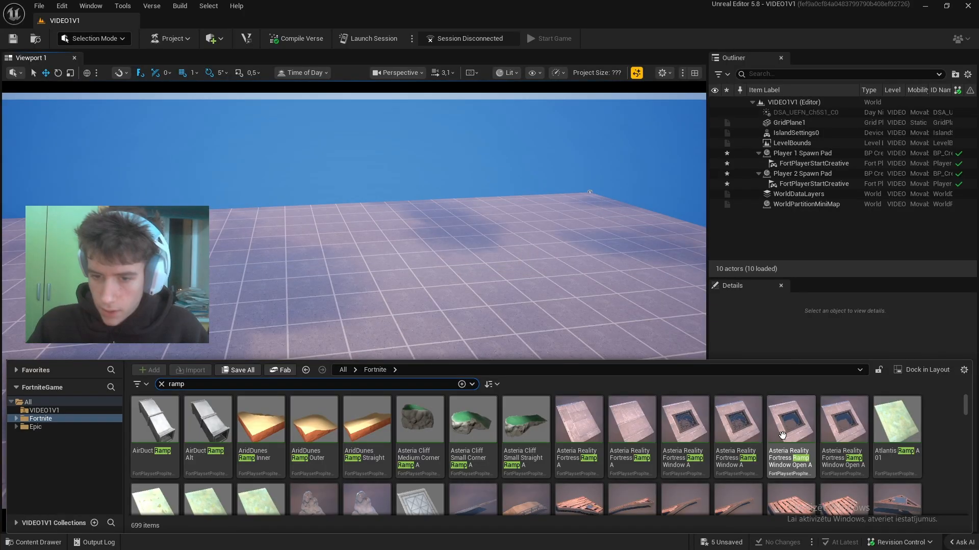
scroll(811, 439, down, 4)
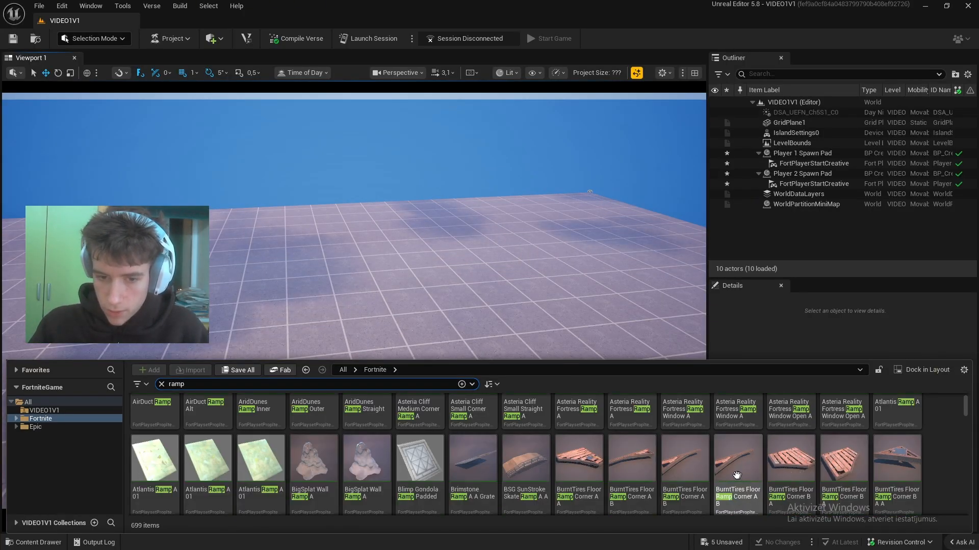
scroll(782, 462, down, 3)
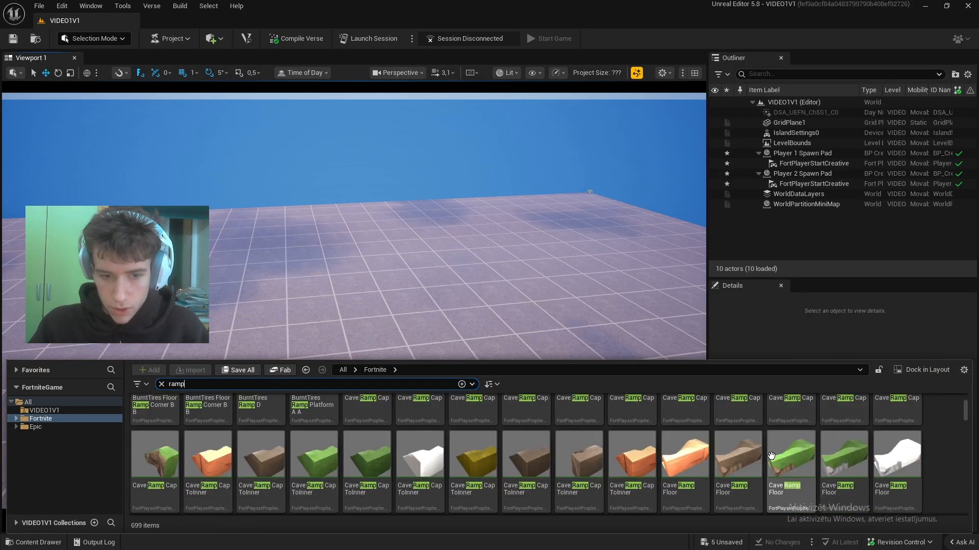
scroll(787, 452, down, 8)
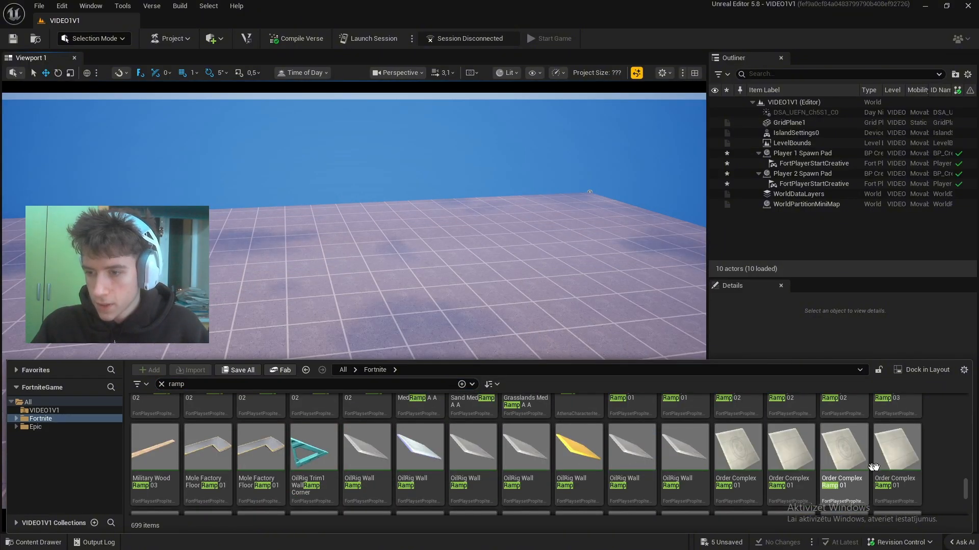
drag(745, 478, 333, 462)
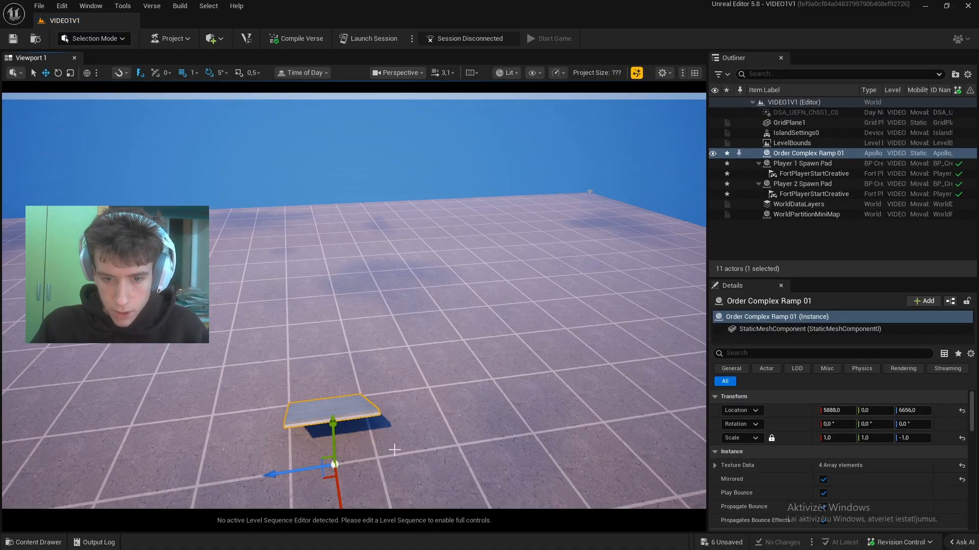
Rotate the ramp to -90° about Y and reposition it at 5632, 0, 6912
right_drag(378, 457, 368, 339)
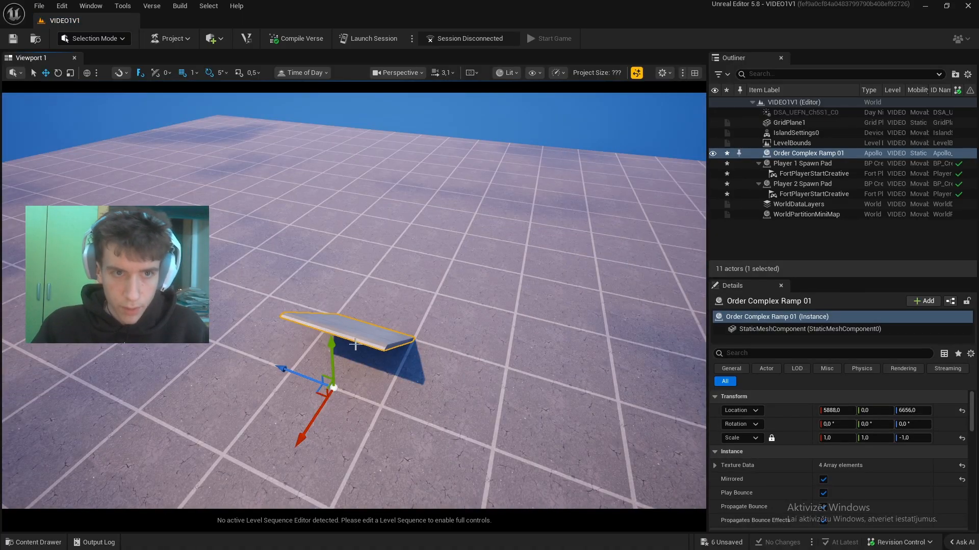
key(e)
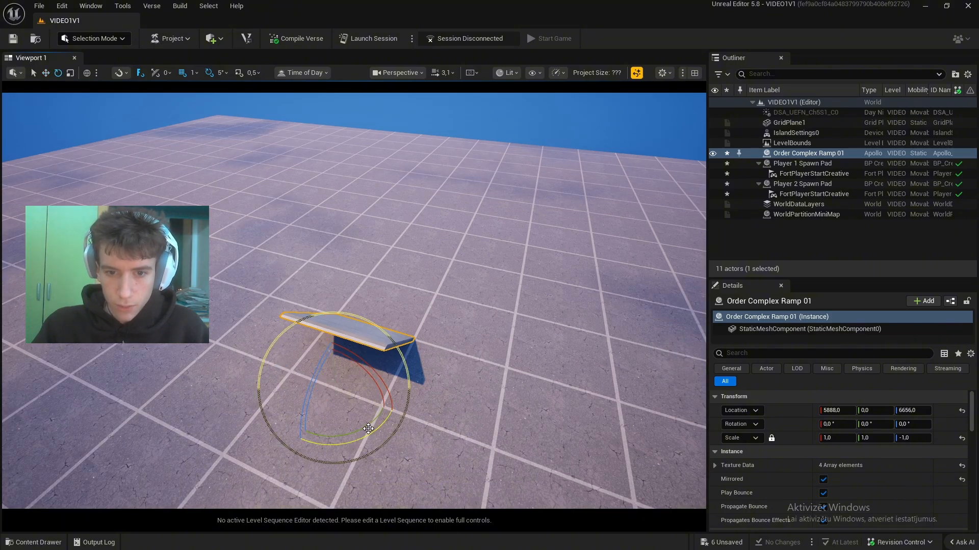
drag(368, 429, 317, 403)
drag(317, 347, 322, 305)
right_drag(410, 388, 418, 390)
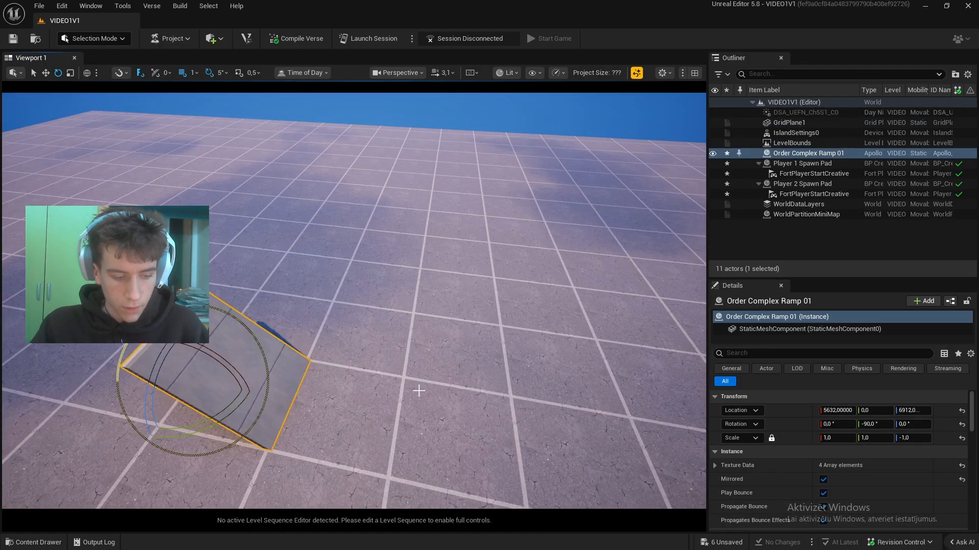
Duplicate the ramp and move the copy along Z to 6400, keeping X at 5632
key(ctrl+d)
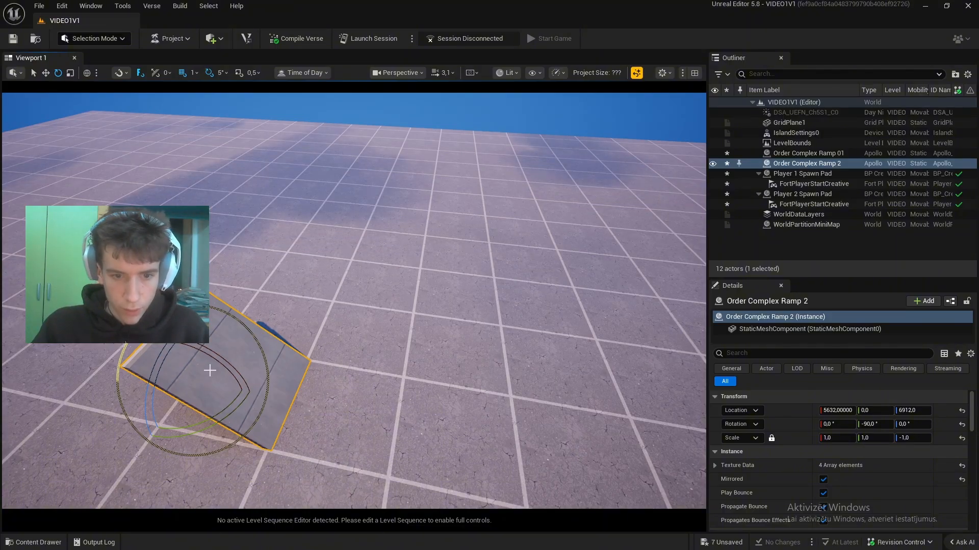
key(w)
drag(145, 368, 236, 382)
key(f)
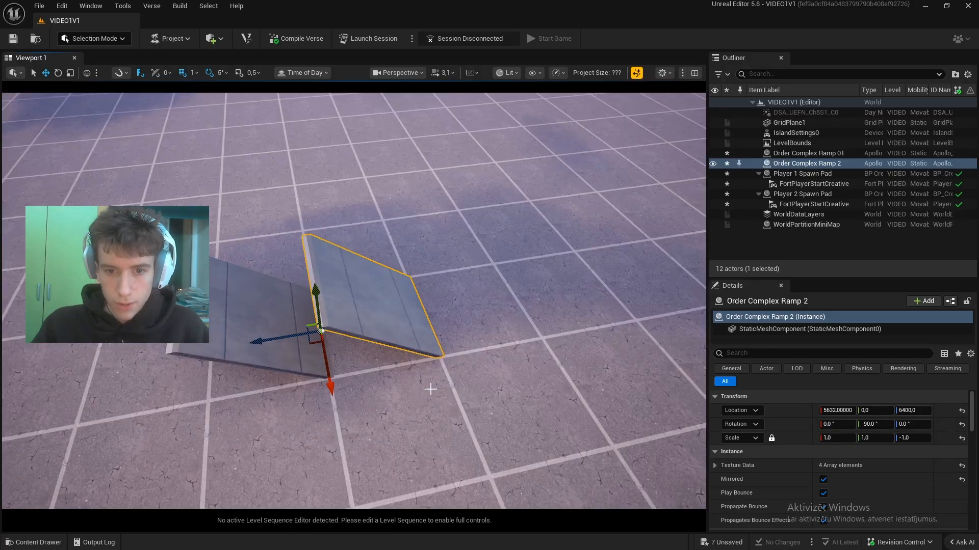
Rotate the duplicated ramp to face the opposite way so the two ramps meet in a V shape
key(e)
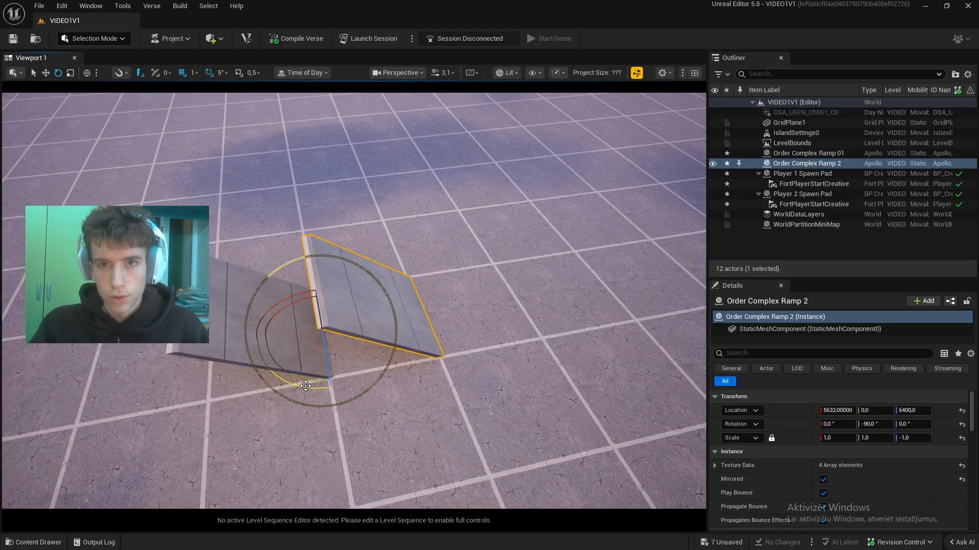
drag(306, 386, 256, 306)
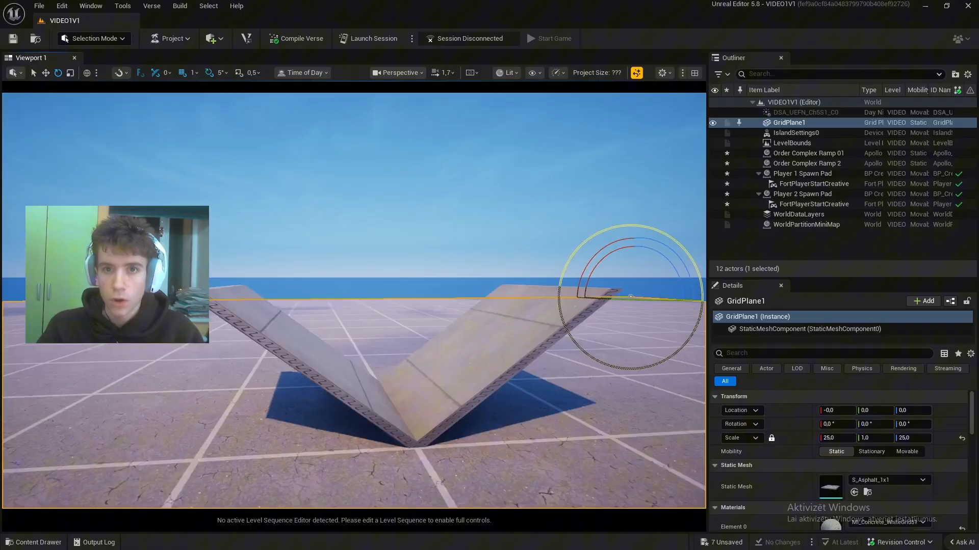
right_drag(503, 449, 503, 449)
click(367, 267)
right_drag(367, 267, 367, 267)
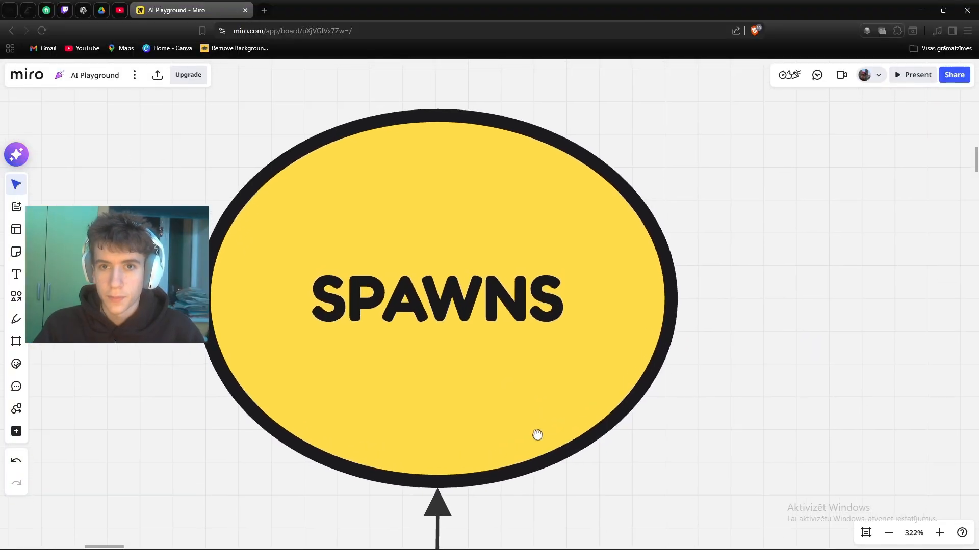
Check the Spawns node on the Miro board and find the spawn pads back in the Unreal level
right_drag(535, 433, 540, 448)
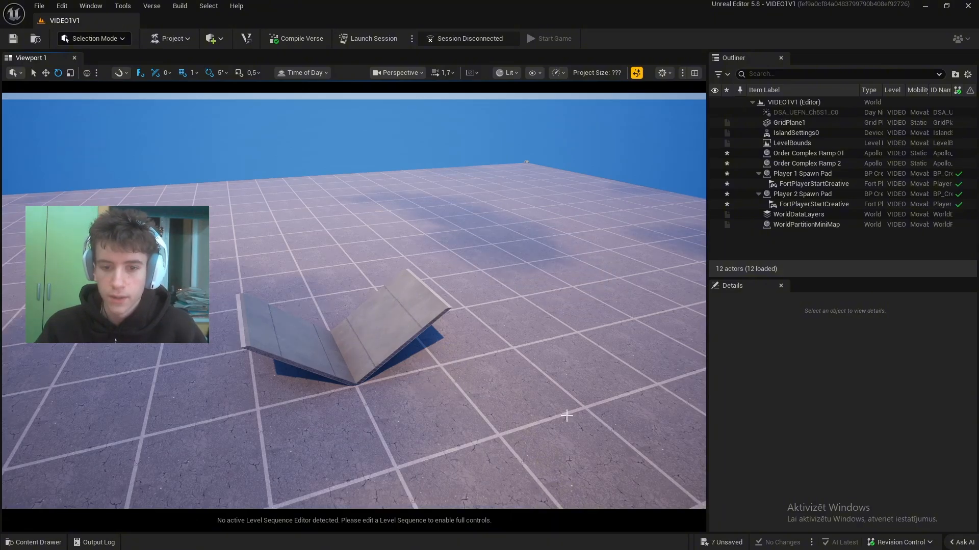
right_drag(566, 416, 566, 416)
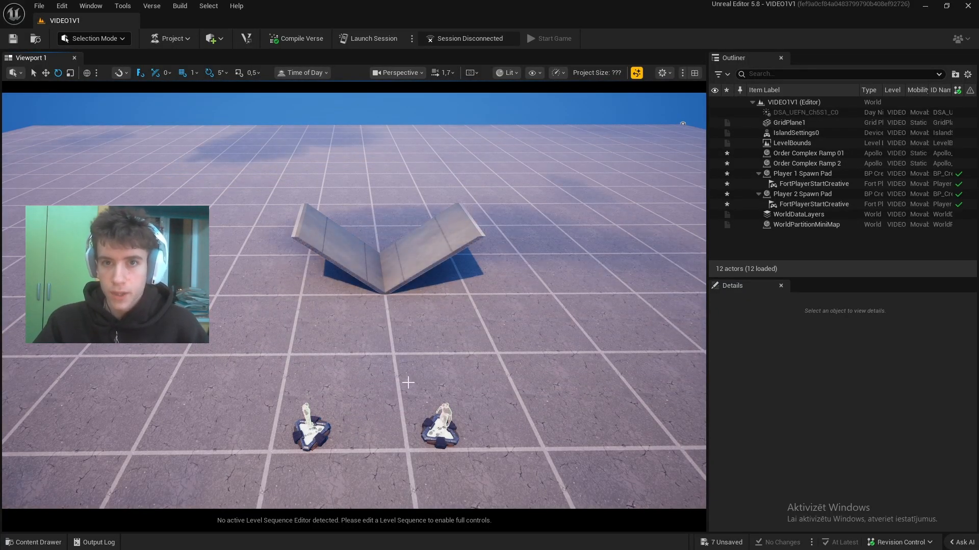
Move the Player 1 Spawn Pad away from the ramps to X 7491 and rotate it to 70° about Y
right_drag(408, 382, 408, 382)
right_drag(371, 335, 370, 335)
click(371, 335)
key(w)
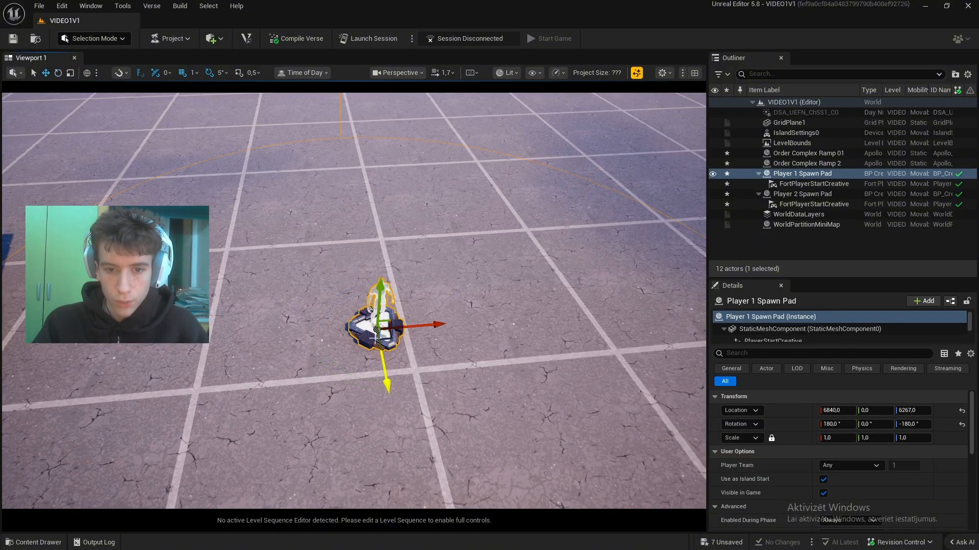
drag(409, 327, 632, 300)
right_drag(632, 301, 632, 300)
right_drag(437, 376, 437, 376)
drag(375, 404, 285, 407)
right_drag(364, 399, 364, 398)
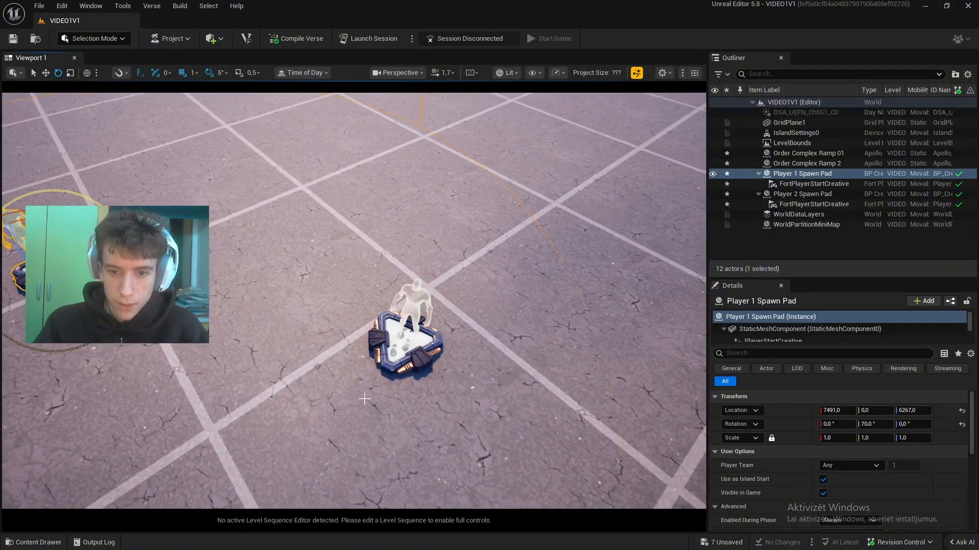
Place the Player 2 Spawn Pad beside the Player 1 pad at 7492, 0, 6514, rotated 70° about Y
click(406, 339)
key(w)
drag(408, 347, 301, 219)
key(e)
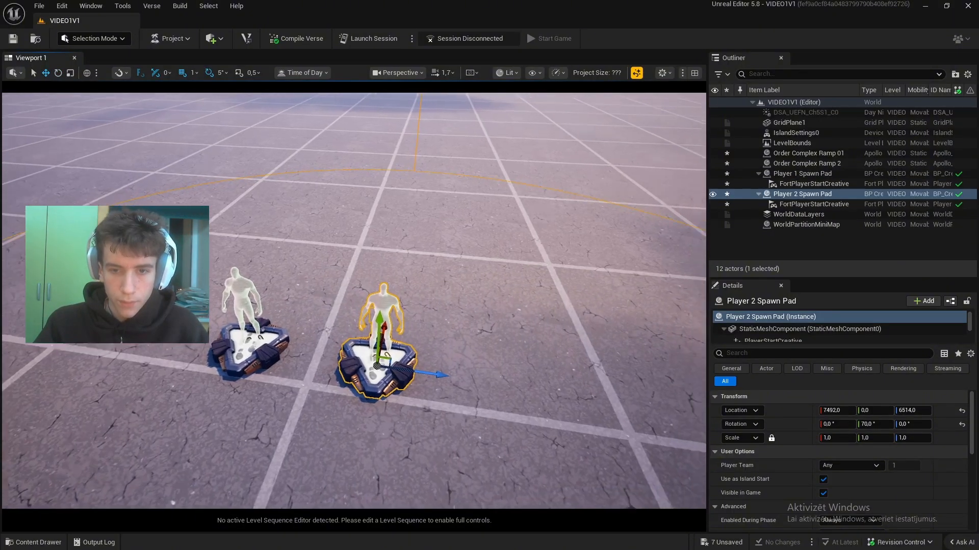
right_drag(436, 377, 437, 378)
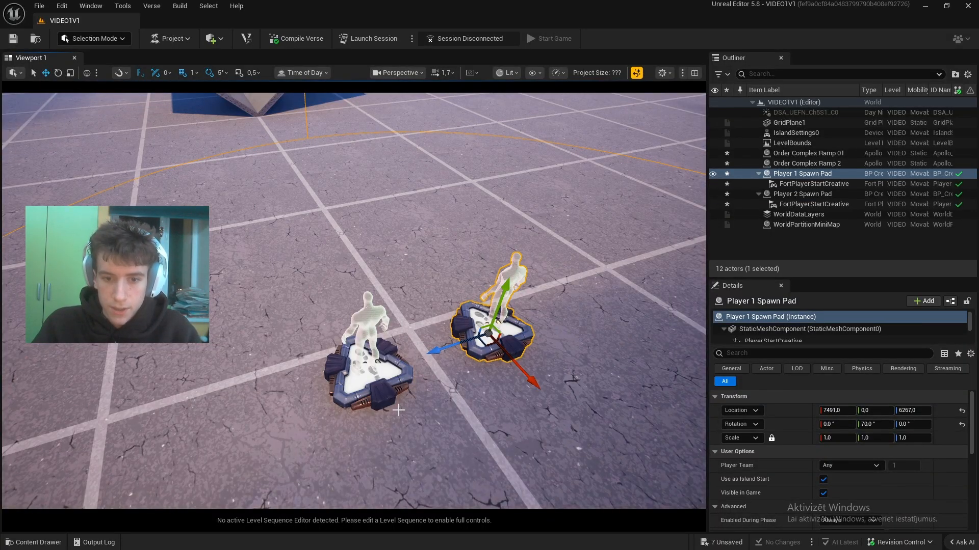
right_drag(650, 382, 650, 382)
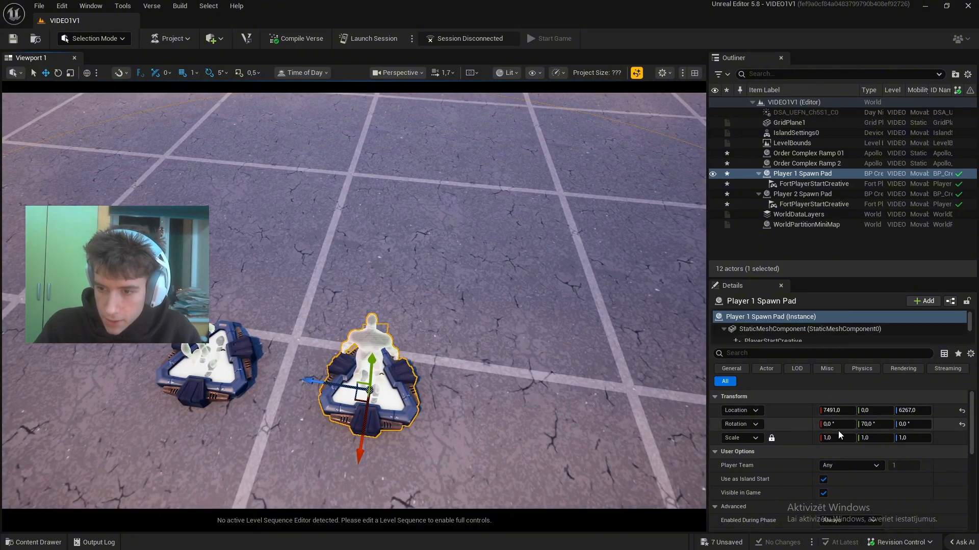
Turn off Visible in Game for the Player 1 Spawn Pad
scroll(837, 430, down, 1)
drag(828, 279, 827, 176)
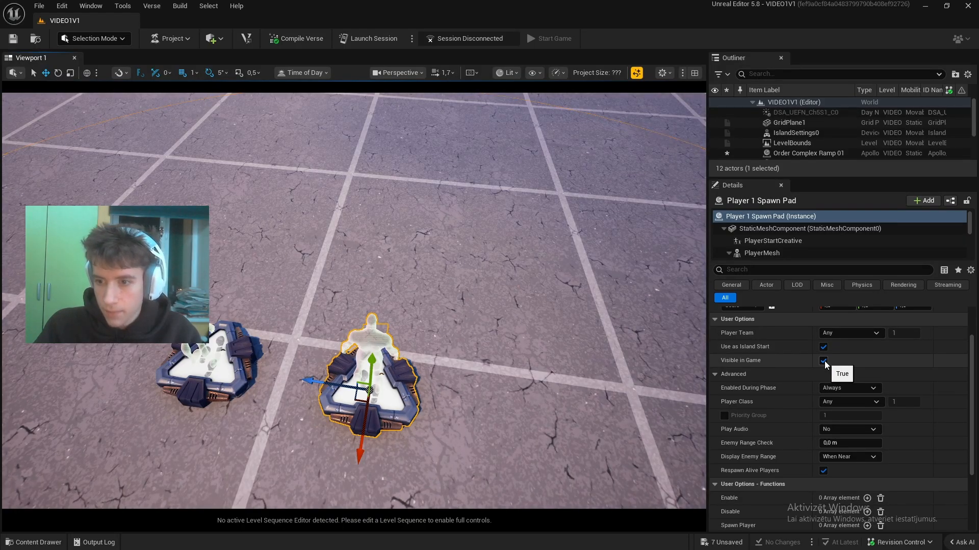
scroll(875, 416, down, 1)
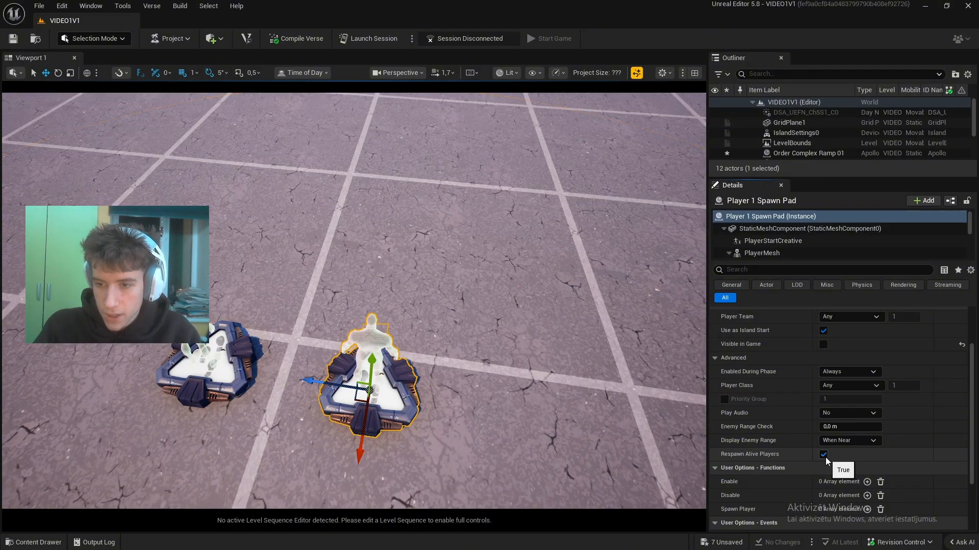
scroll(909, 480, up, 4)
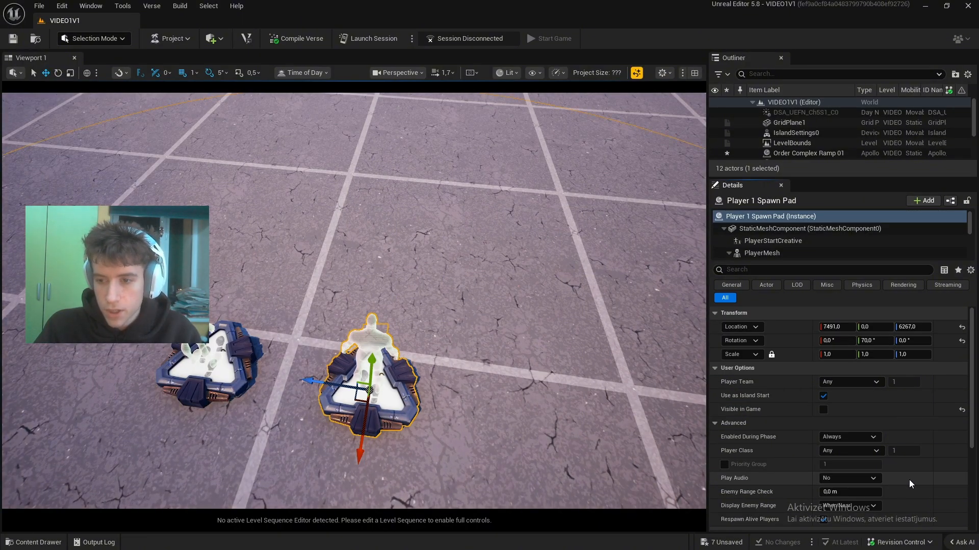
scroll(894, 453, down, 6)
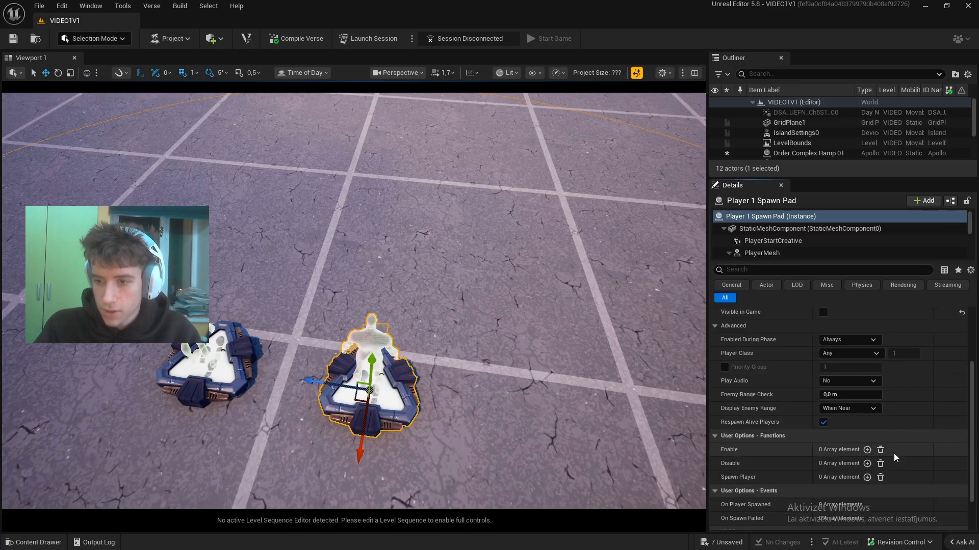
scroll(894, 454, up, 6)
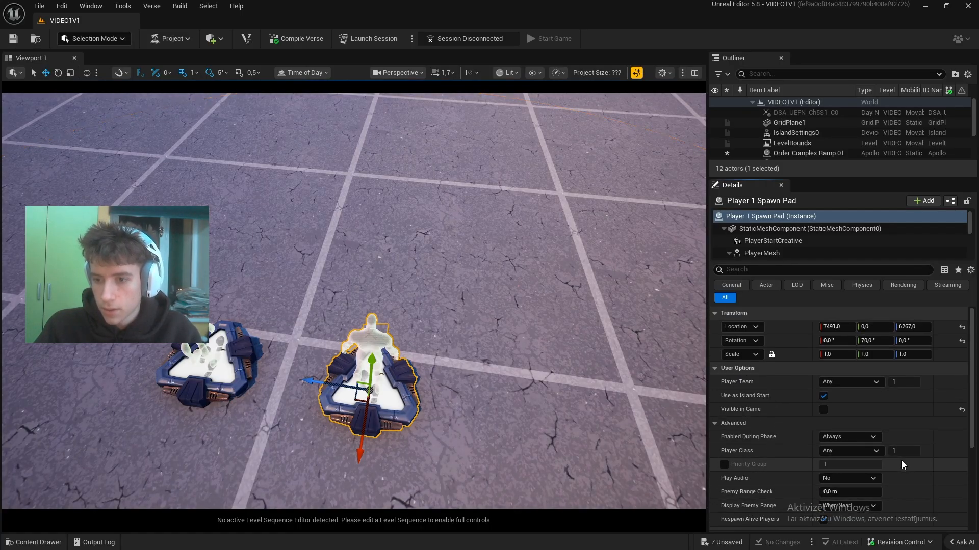
Turn off Visible in Game for the Player 2 Spawn Pad
right_drag(551, 357, 458, 388)
click(358, 352)
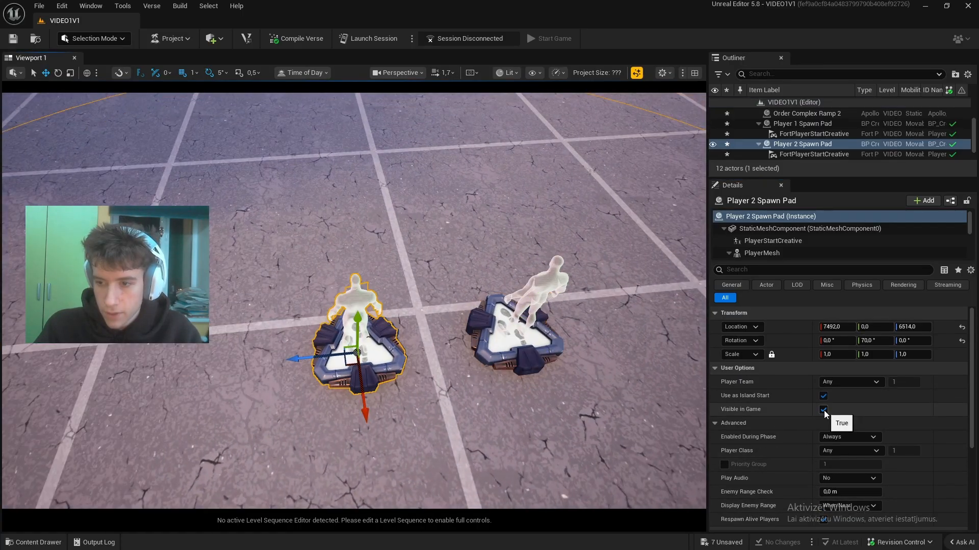
click(824, 411)
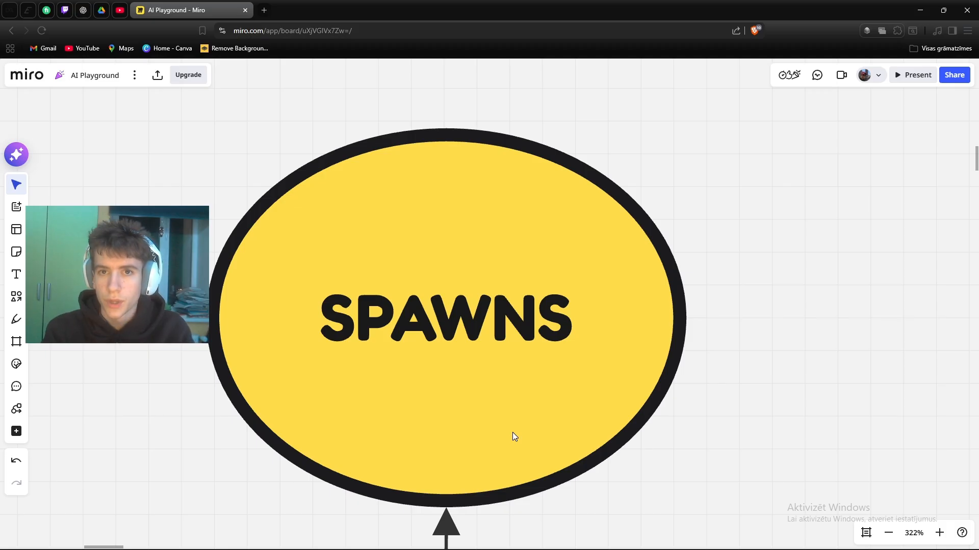
Review the Platform, Ramps and Reset Button nodes on the Miro board to identify the part of the map that follows the spawns
right_drag(415, 363, 610, 10)
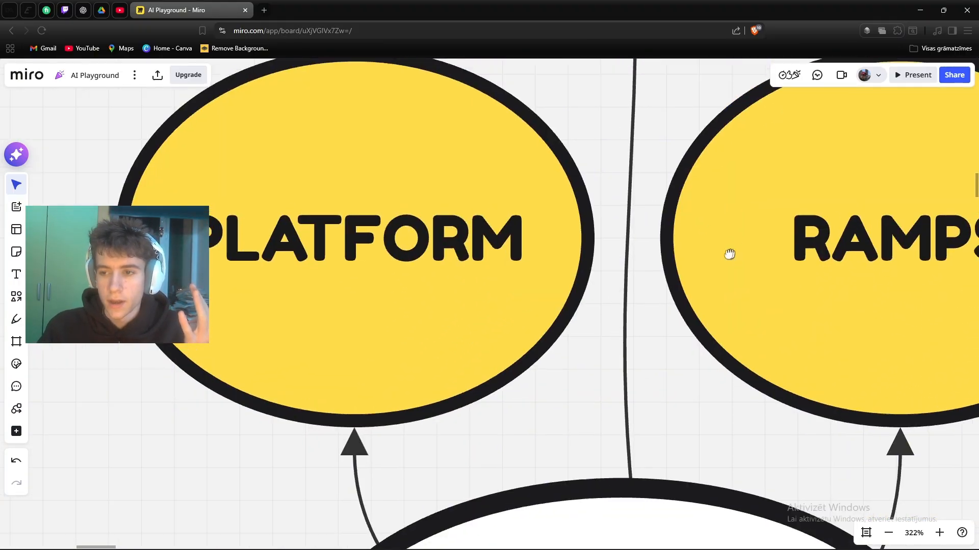
right_drag(727, 253, 422, 270)
right_drag(422, 271, 419, 249)
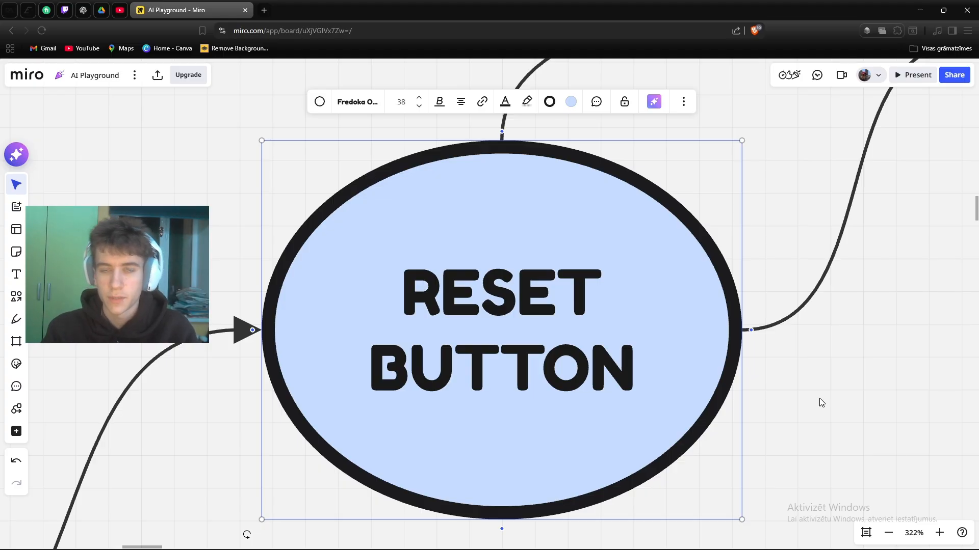
click(804, 256)
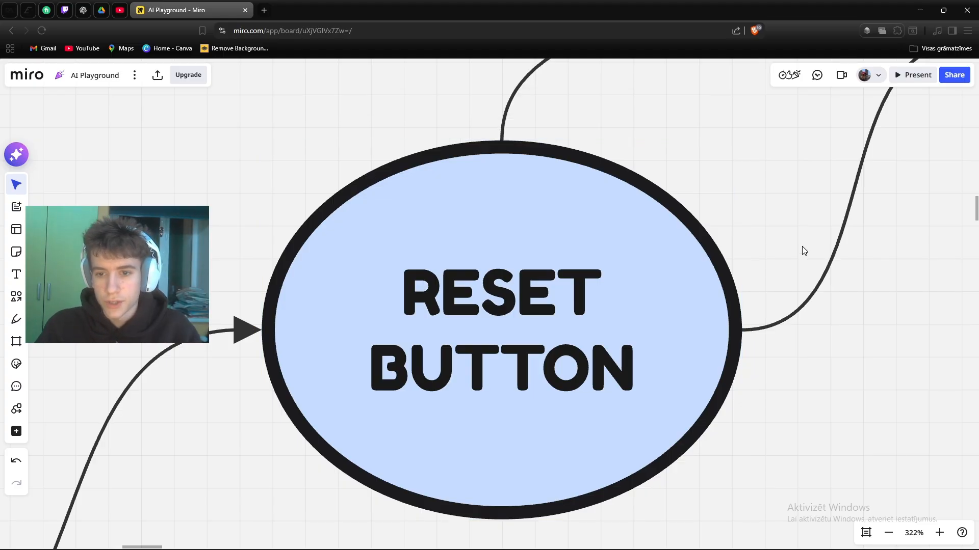
right_drag(748, 160, 511, 443)
right_drag(549, 186, 534, 499)
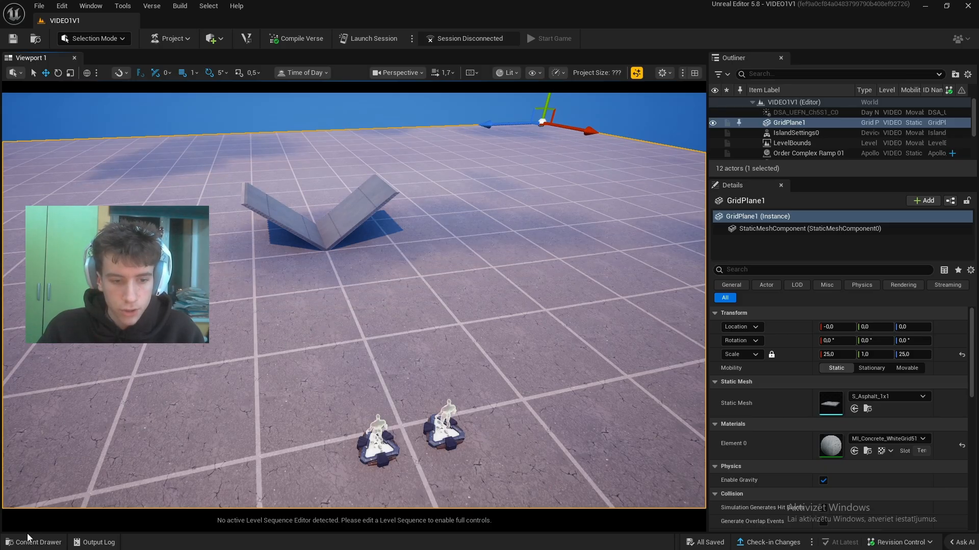
Search the Fortnite content for "button" and place the Button device on the floor near the ramps at 5107, 0, 6382
click(33, 542)
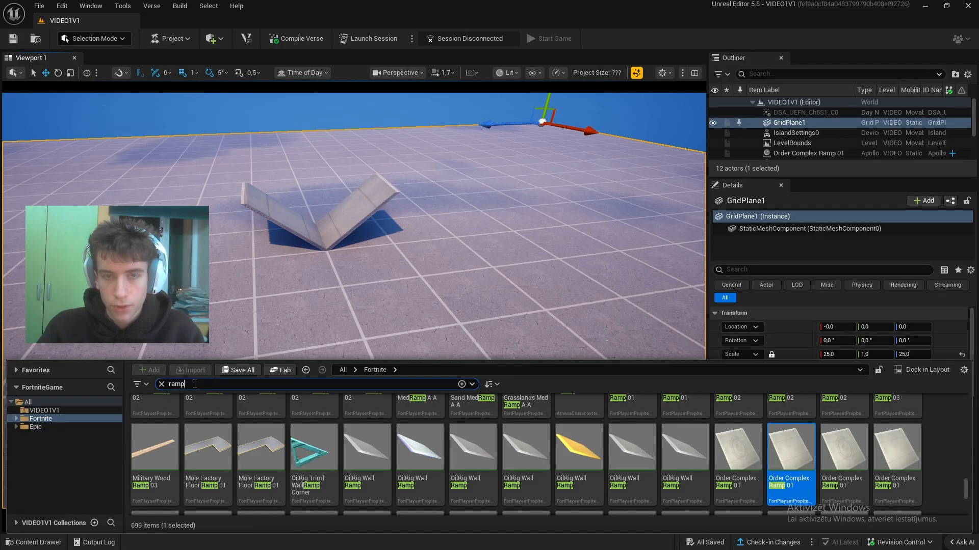
click(161, 387)
text(button)
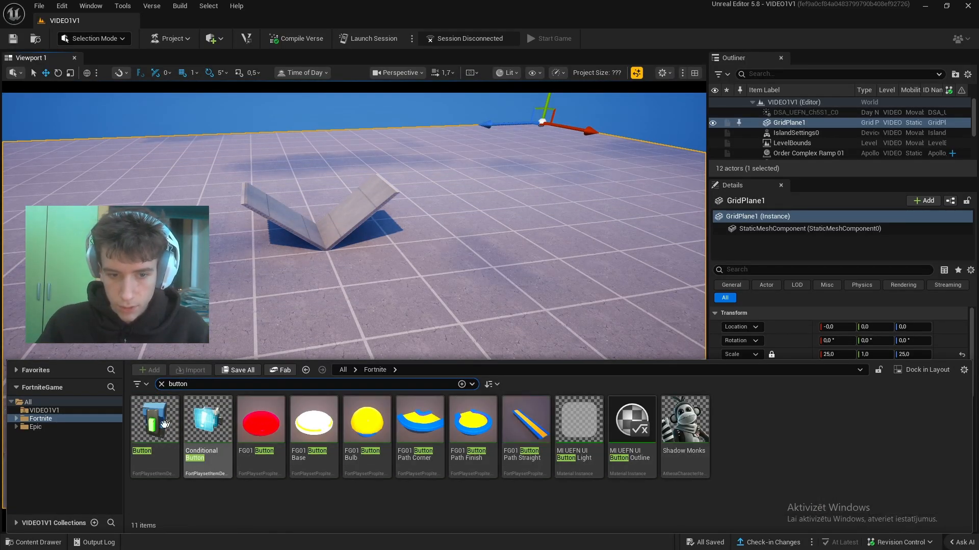
drag(154, 420, 377, 436)
click(316, 214)
key(f)
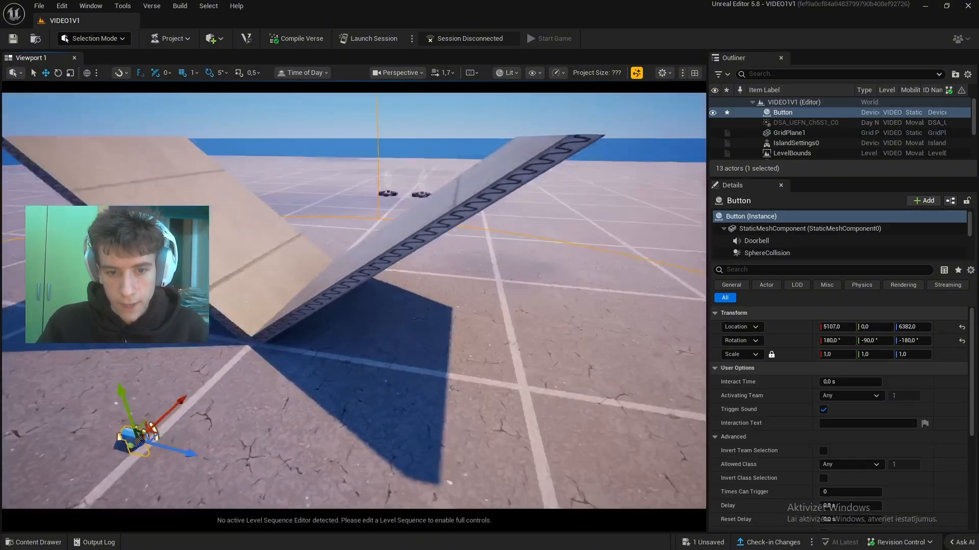
Turn the Button to 90° about Y and raise it above the floor to Y 191
alt+drag(322, 359, 348, 190)
alt+drag(438, 340, 390, 395)
key(e)
key(f)
key(w)
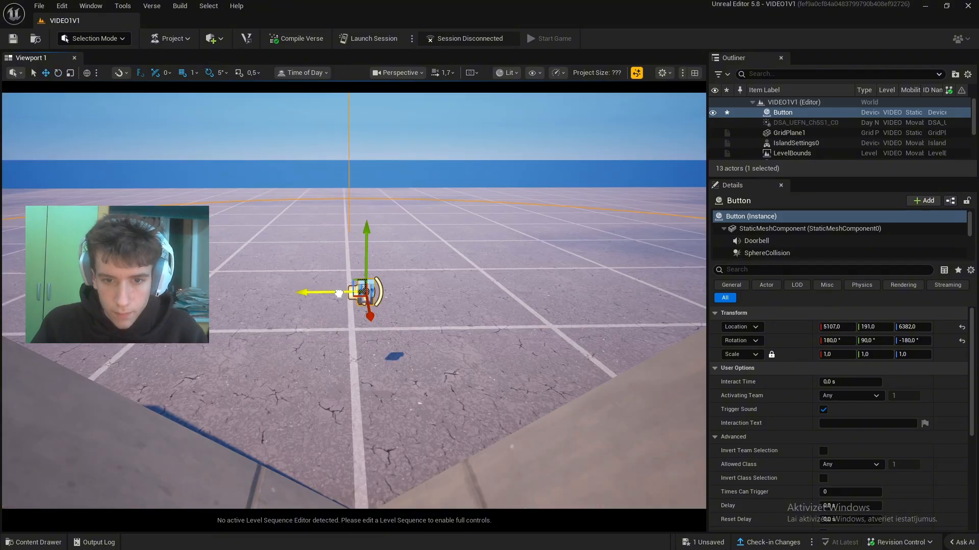
Move the Button in front of the gap between the ramps at 5222, 191, 6407
drag(334, 295, 448, 334)
click(415, 301)
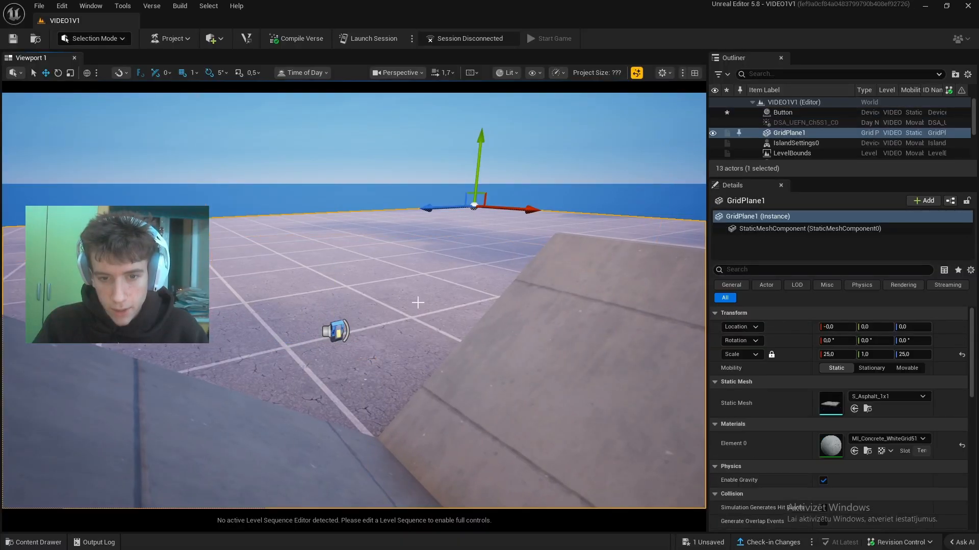
alt+drag(415, 301, 444, 378)
click(336, 311)
alt+drag(337, 311, 442, 369)
Scale the Button uniformly to about 2.55 and reposition it at 5246, 211, 6402
key(r)
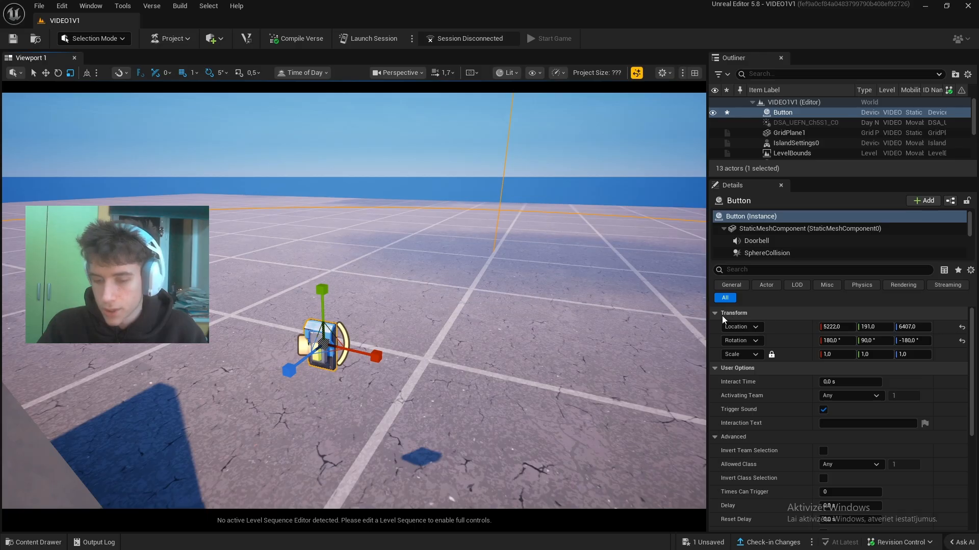
drag(831, 355, 907, 354)
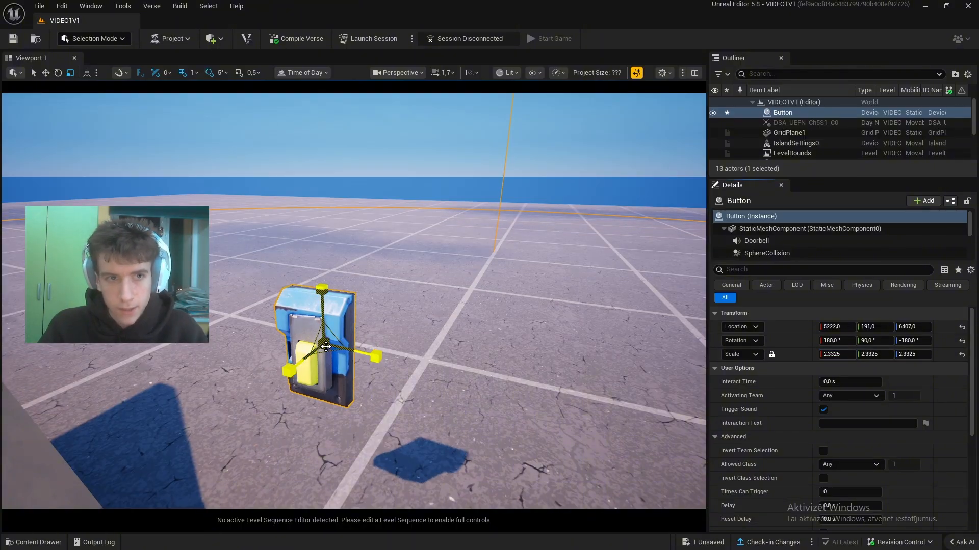
mouse_move(324, 347)
mouse_down()
mouse_move(362, 319)
mouse_move(306, 359)
mouse_move(379, 305)
mouse_move(316, 352)
mouse_up()
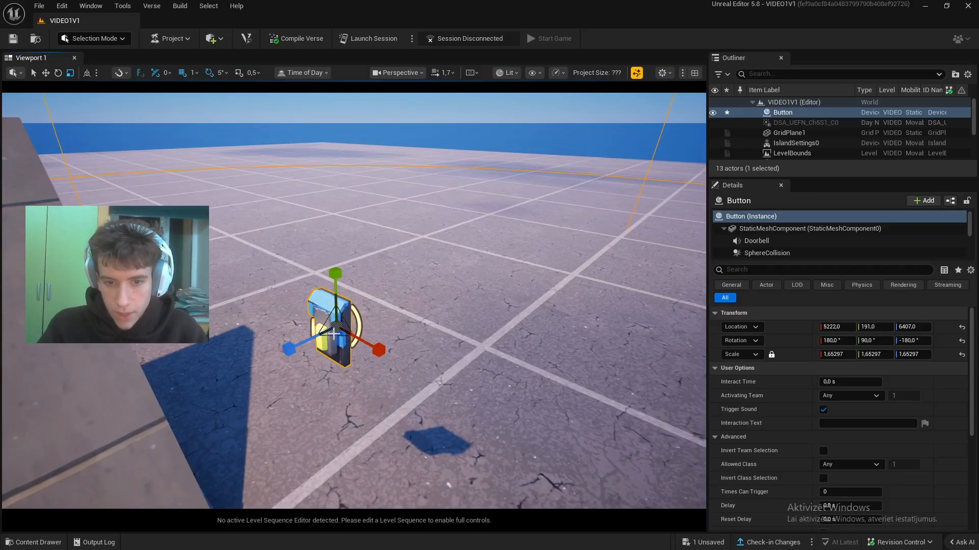
drag(335, 328, 346, 318)
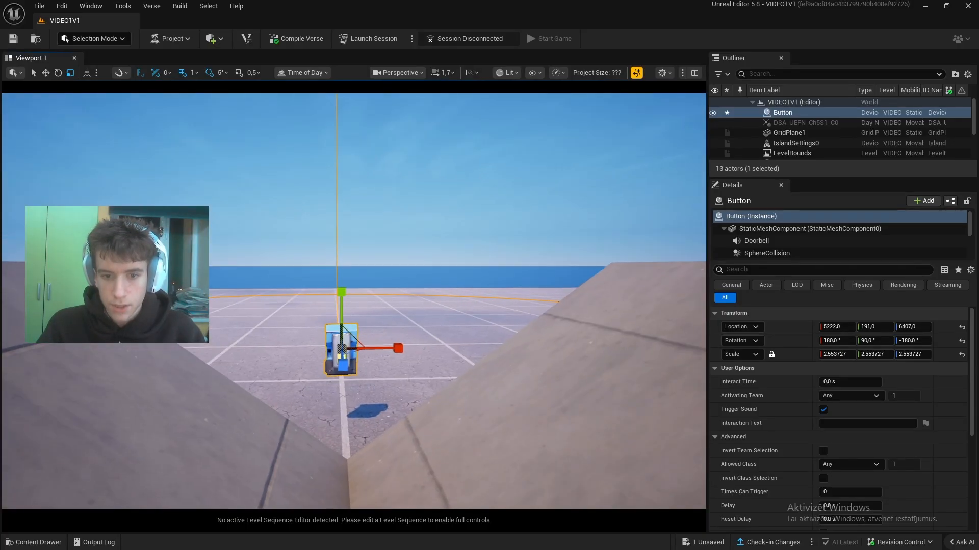
key(w)
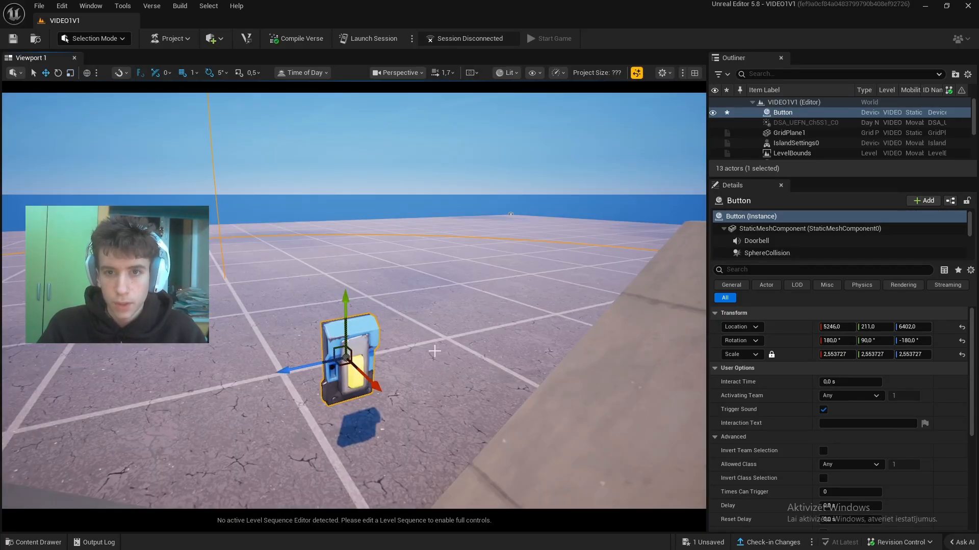
click(434, 351)
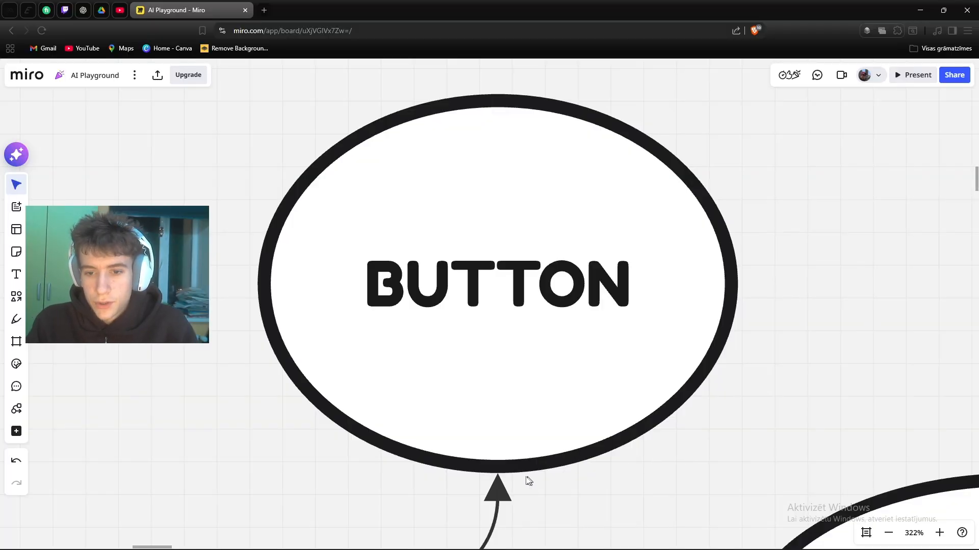
Check the Miro board, search the Fortnite content for "explosive" and place the Explosive Device between the ramps at about 5616.5, 17, 6403.5
right_drag(492, 481, 703, 157)
right_drag(913, 367, 193, 372)
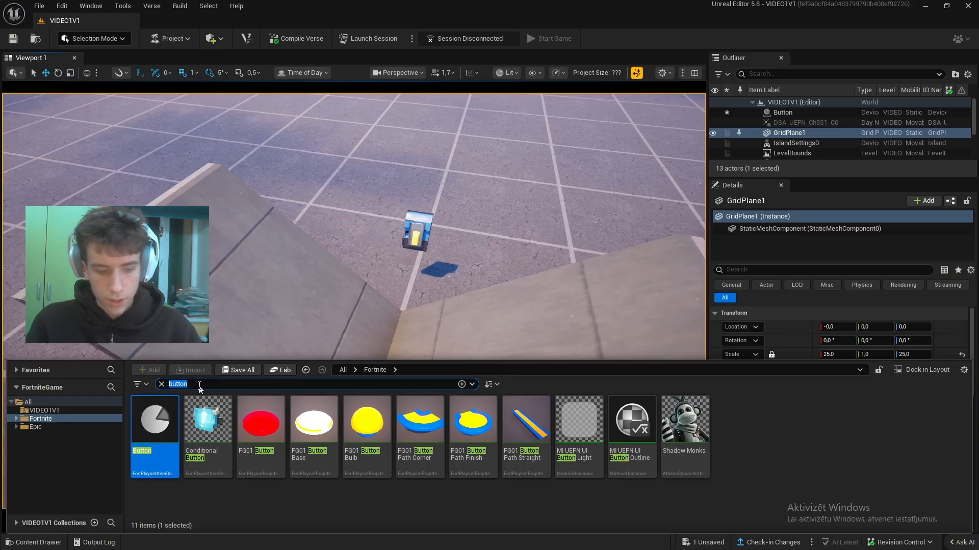
text(ex)
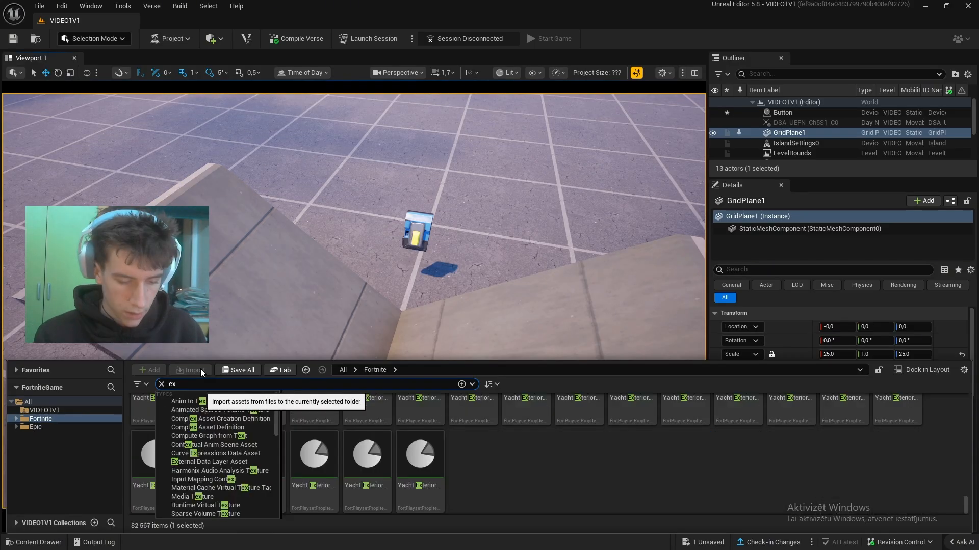
text(plosive)
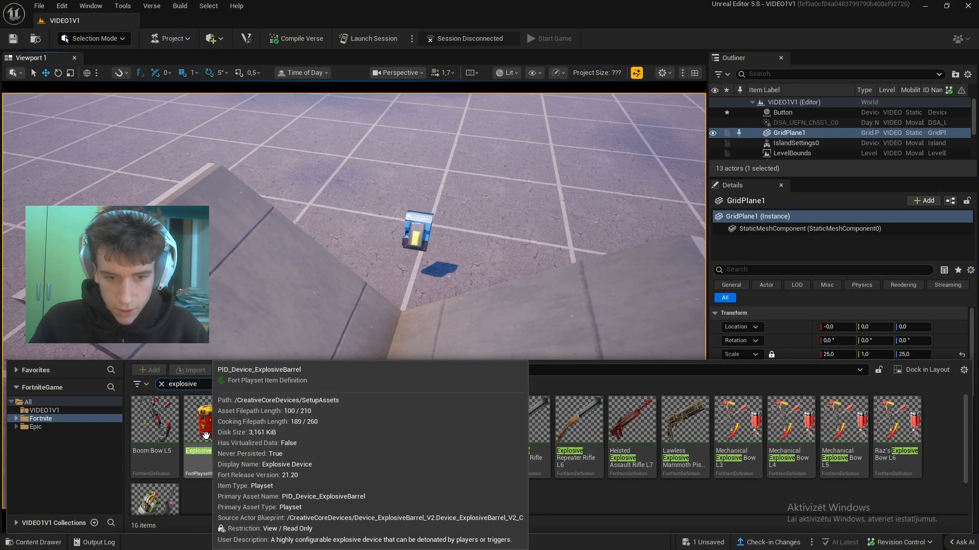
drag(208, 442, 383, 376)
key(f)
right_drag(383, 376, 490, 364)
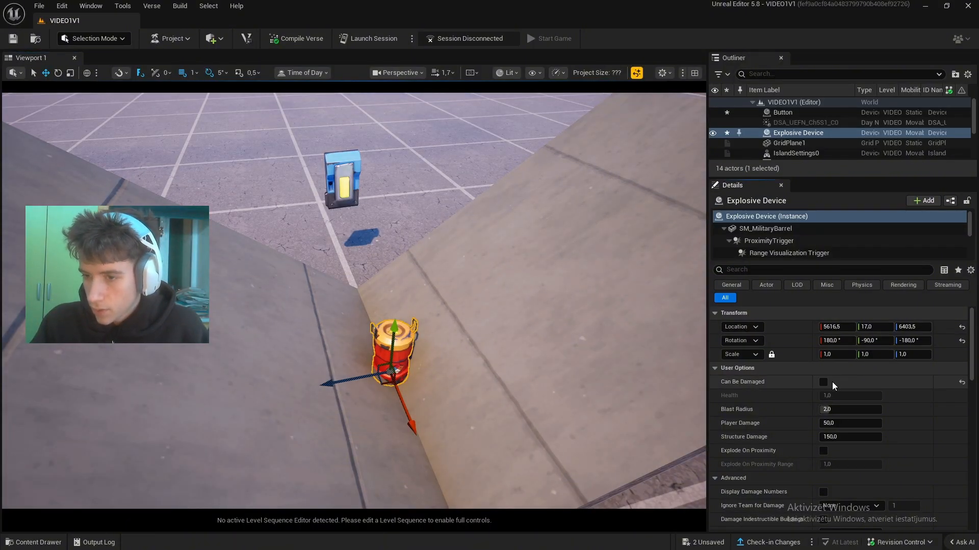
Turn off Can Be Damaged for the Explosive Device and set Blast Radius to 10, Player Damage to 0 and Structure Damage to 5000
scroll(832, 387, down, 1)
text(10)
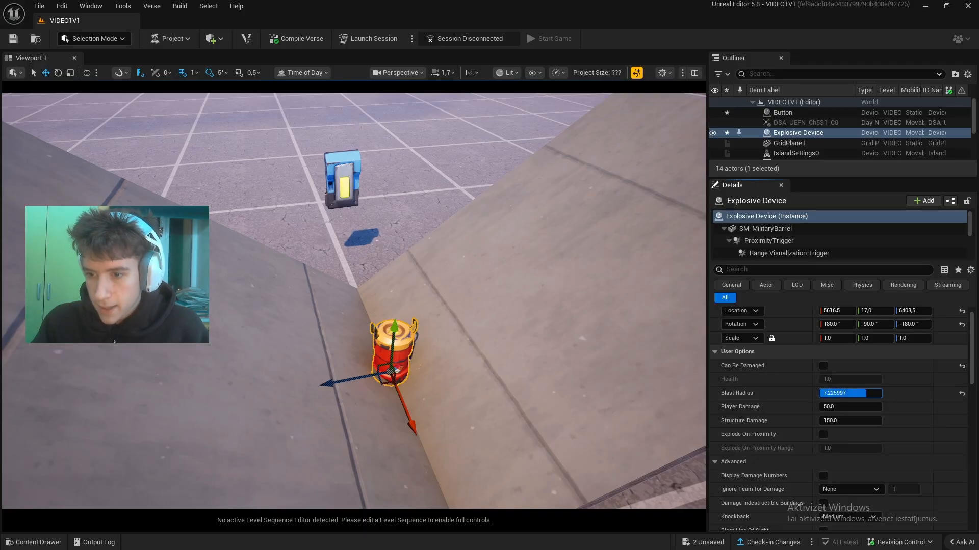
key(Return)
drag(852, 406, 805, 406)
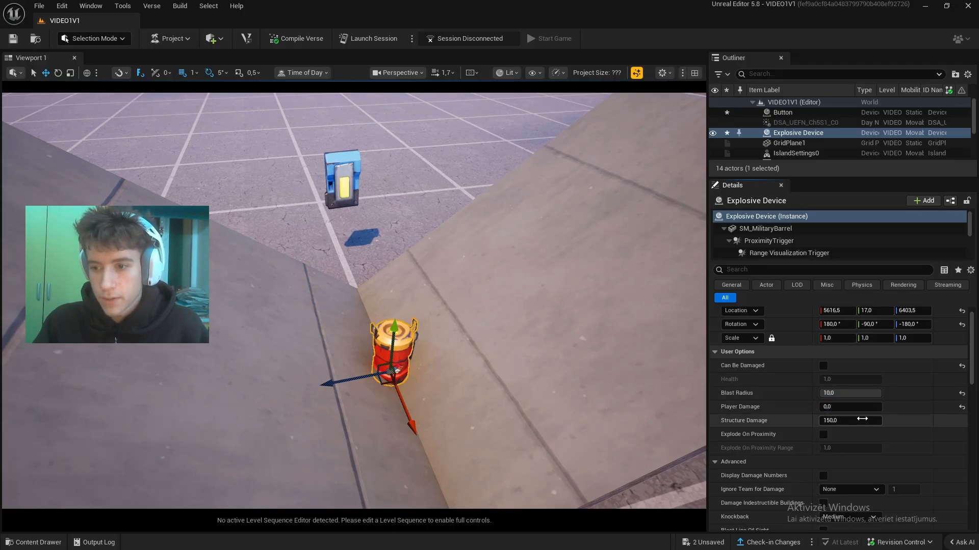
drag(831, 422, 857, 421)
Set the Explosive Device's Knockback to None and turn off Play Audio / VFX
scroll(856, 435, down, 3)
click(852, 435)
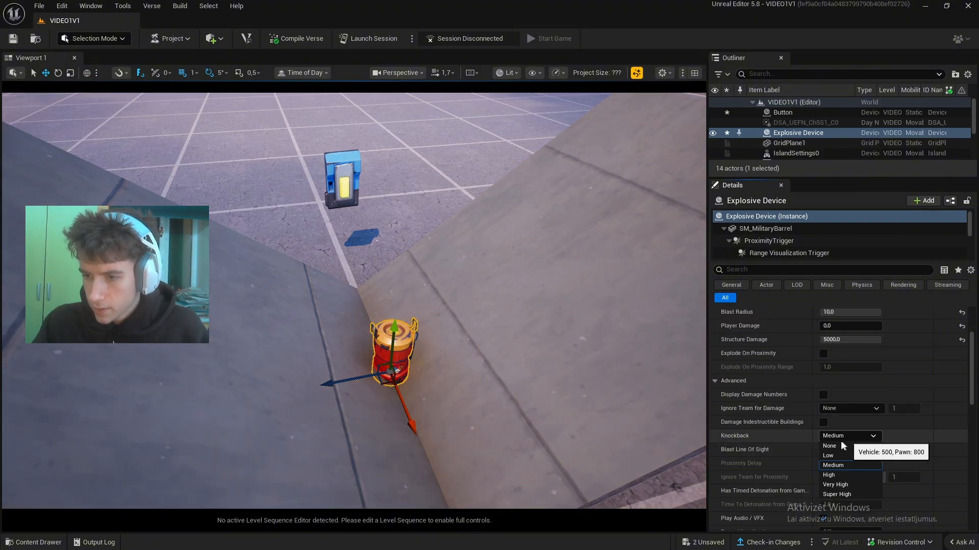
click(830, 445)
scroll(846, 451, down, 2)
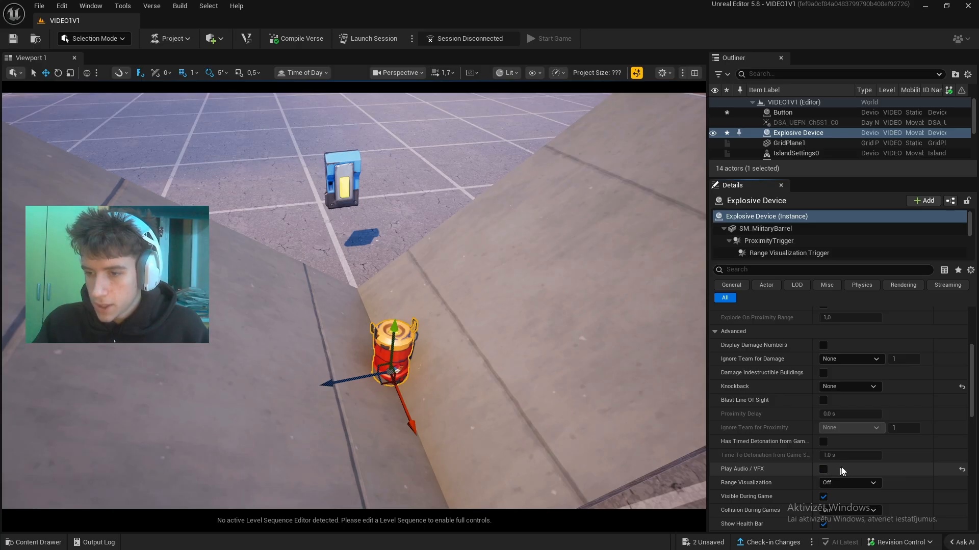
Turn off Visible During Game and Show Health Bar for the Explosive Device and set Collision During Games to Off
scroll(842, 470, down, 2)
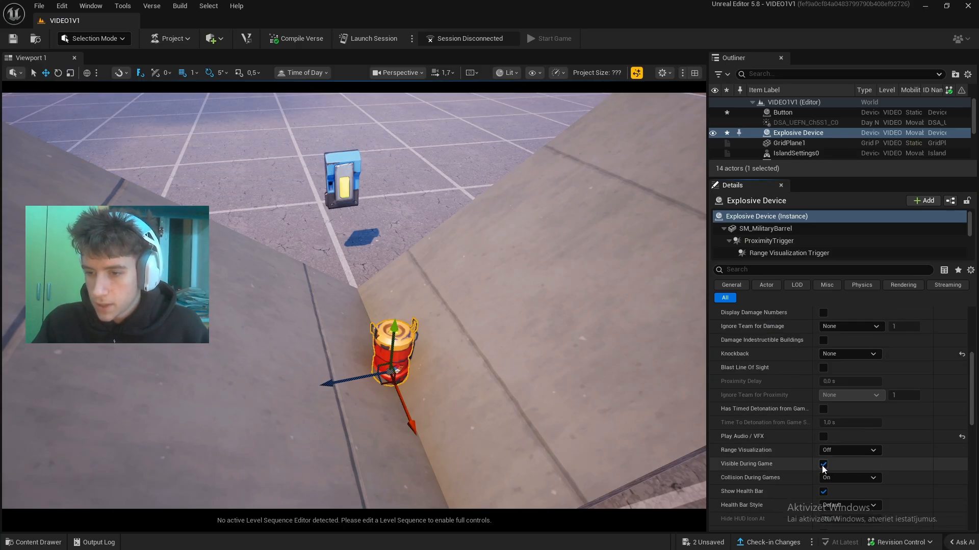
scroll(823, 468, down, 1)
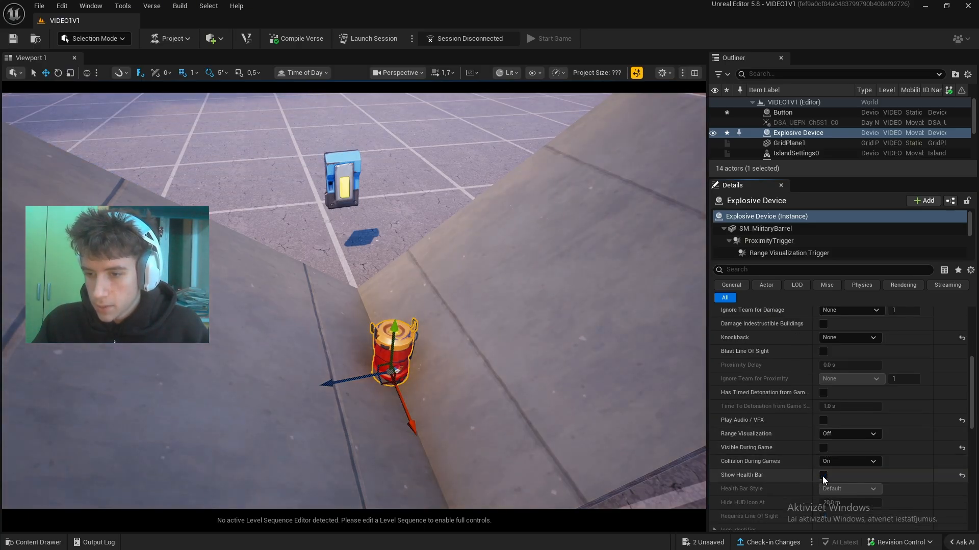
click(823, 475)
click(864, 461)
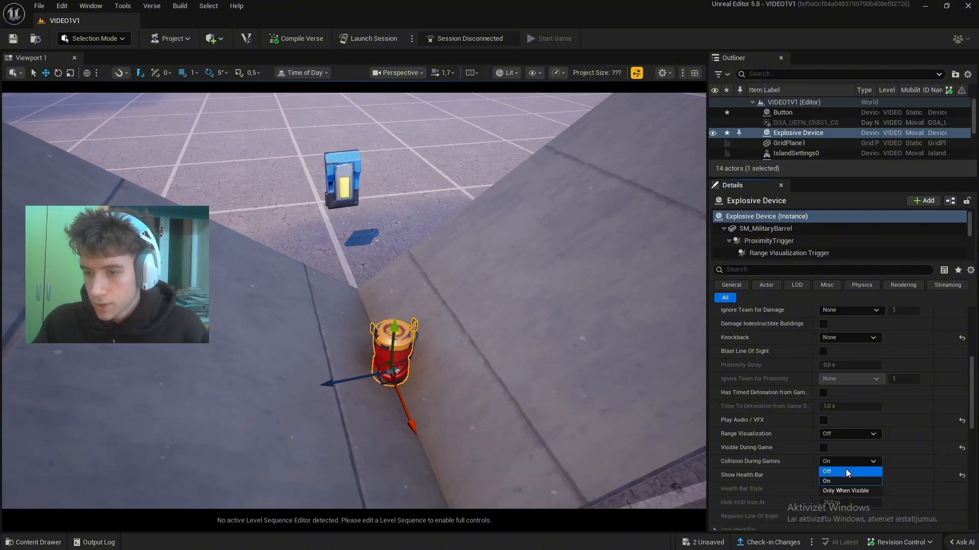
click(839, 471)
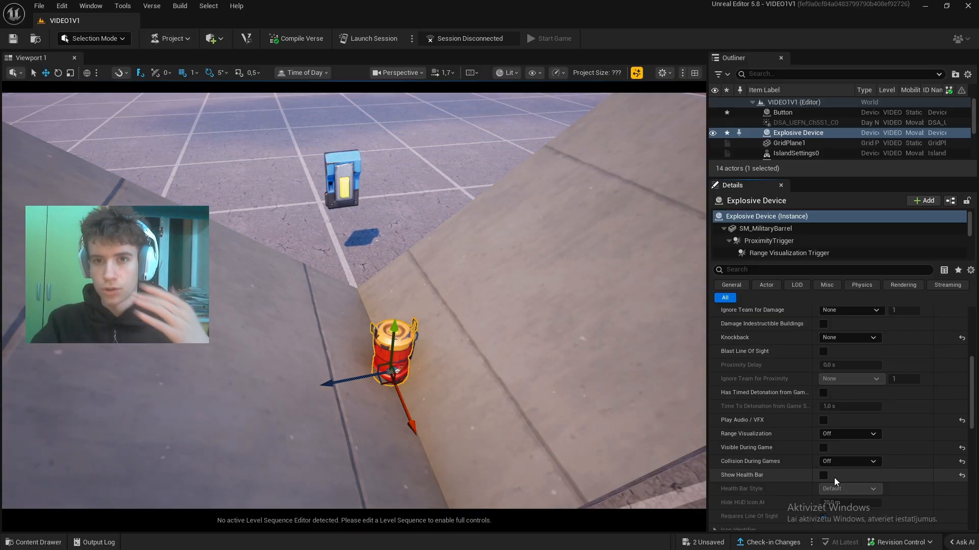
scroll(837, 430, down, 5)
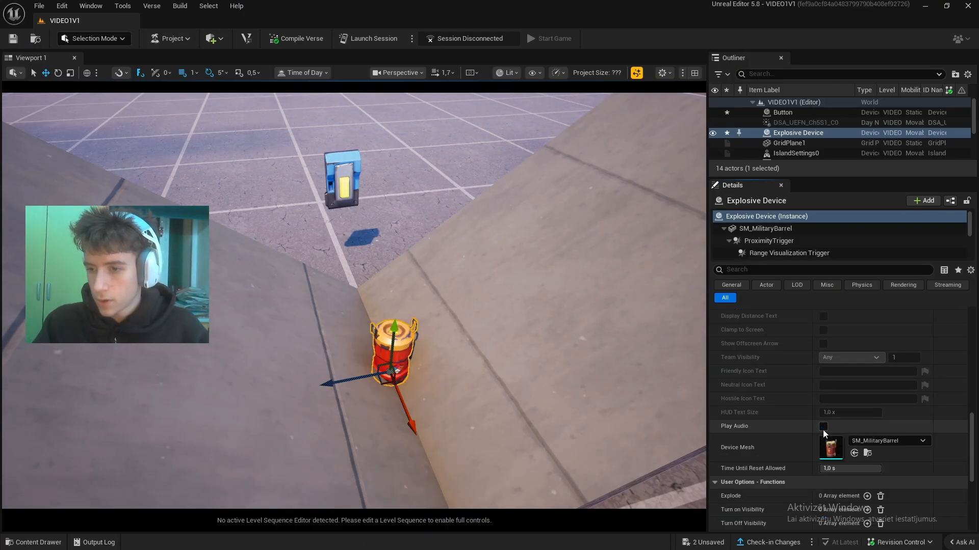
Turn off Play Audio for the Explosive Device and bind its Explode function to the Button's On Interact event
click(823, 426)
scroll(823, 428, down, 1)
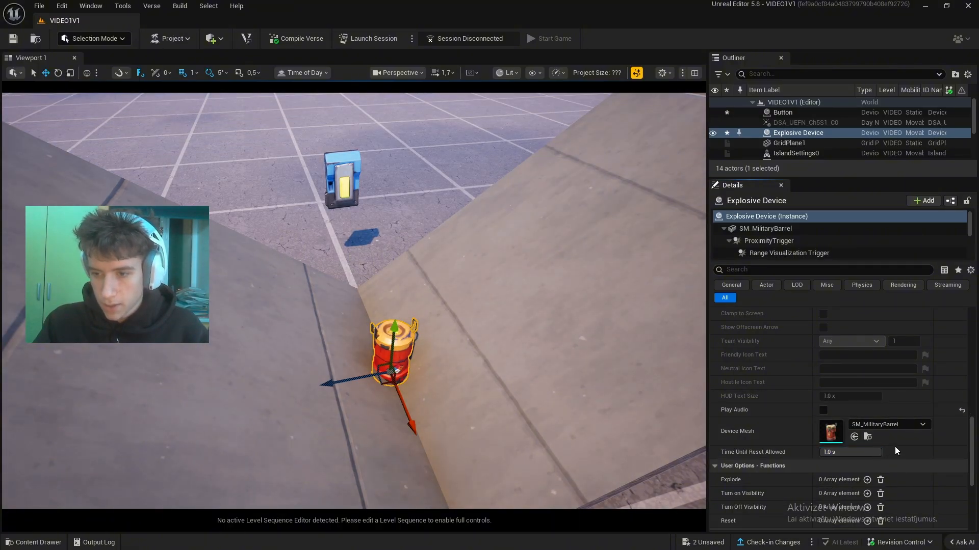
scroll(894, 447, down, 3)
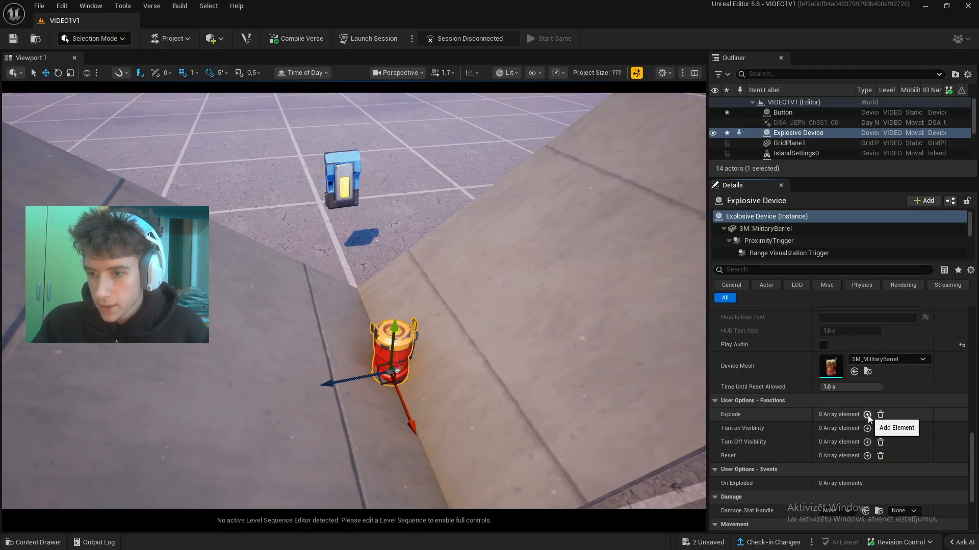
click(868, 415)
click(744, 433)
text(butoo)
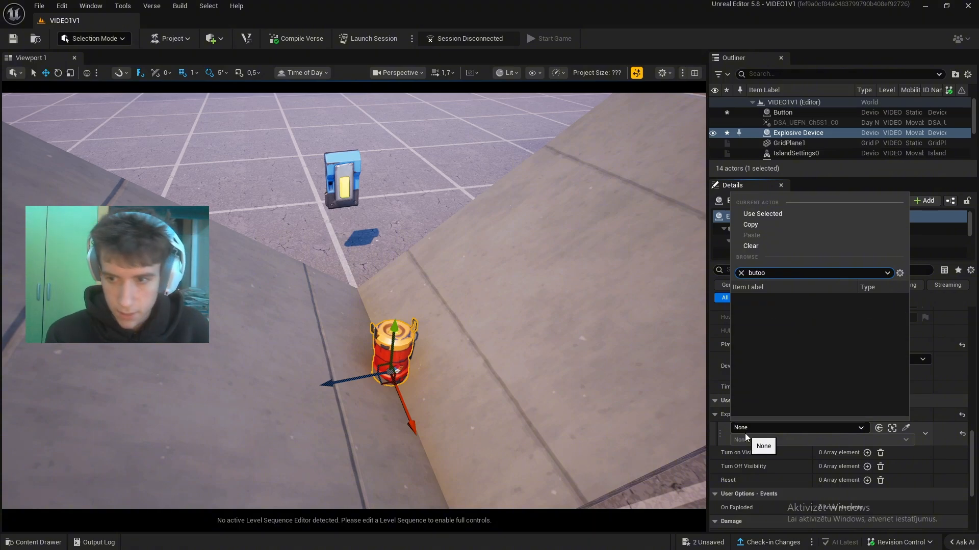
text(n)
key(BackSpace)
key(BackSpace)
key(BackSpace)
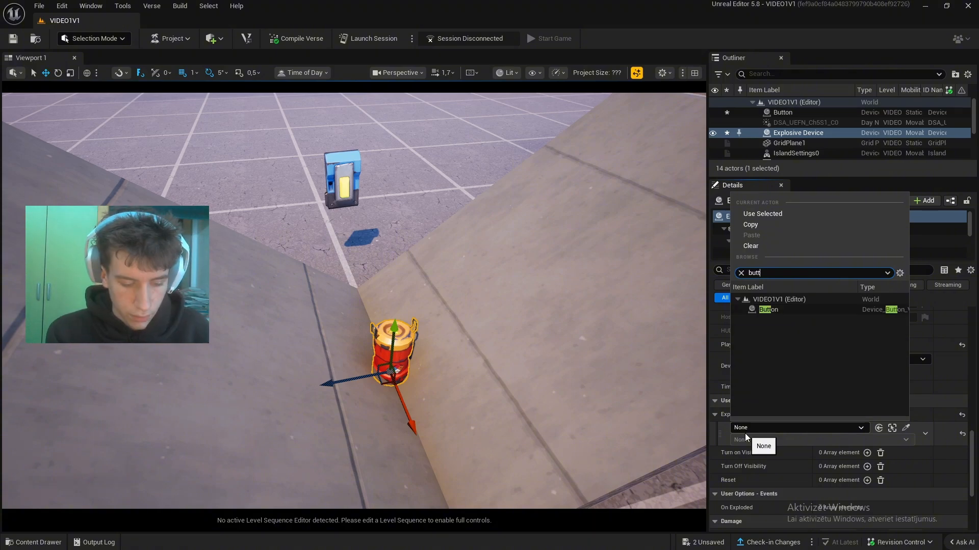
text(ton)
click(783, 313)
click(756, 440)
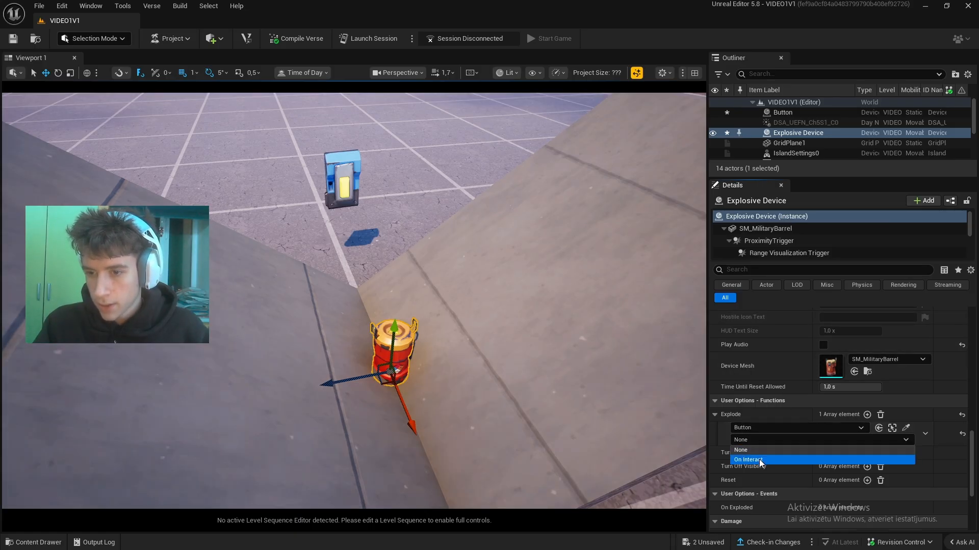
click(760, 459)
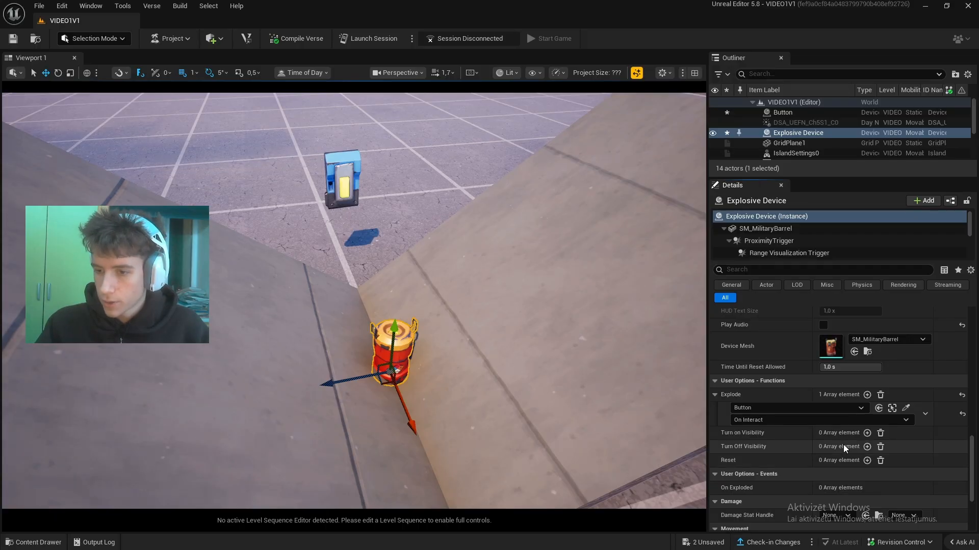
Bind the Explosive Device's Reset function to the Button's On Interact event
scroll(841, 444, down, 3)
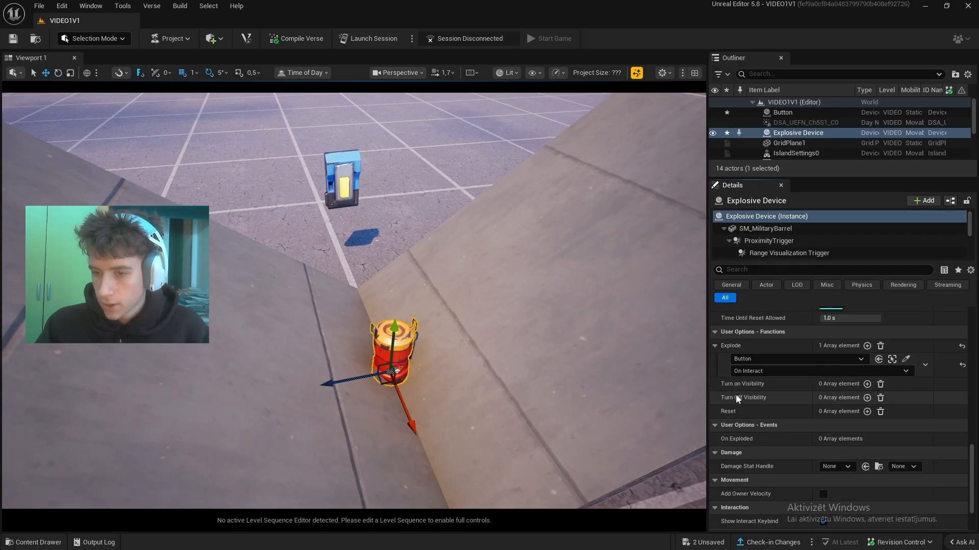
click(867, 412)
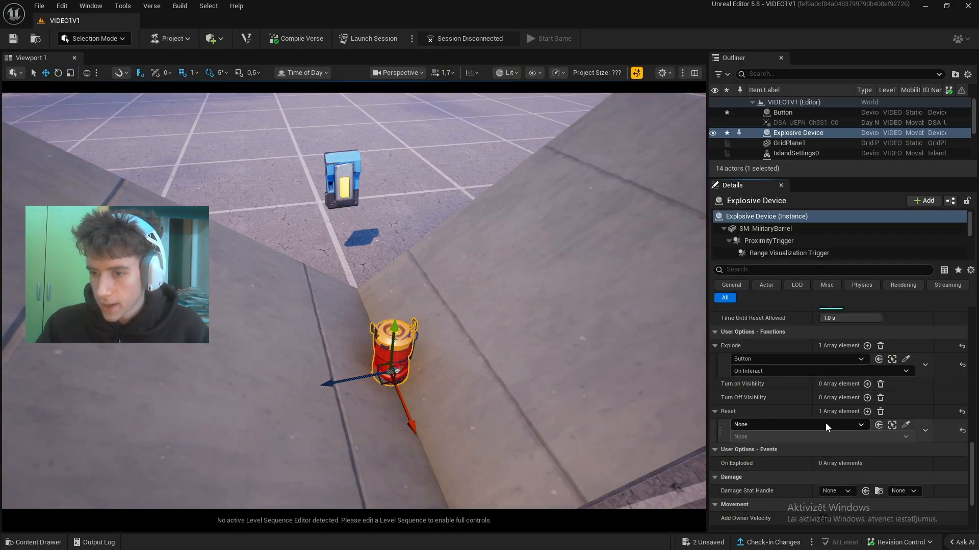
click(781, 427)
text(but)
key(Return)
click(747, 437)
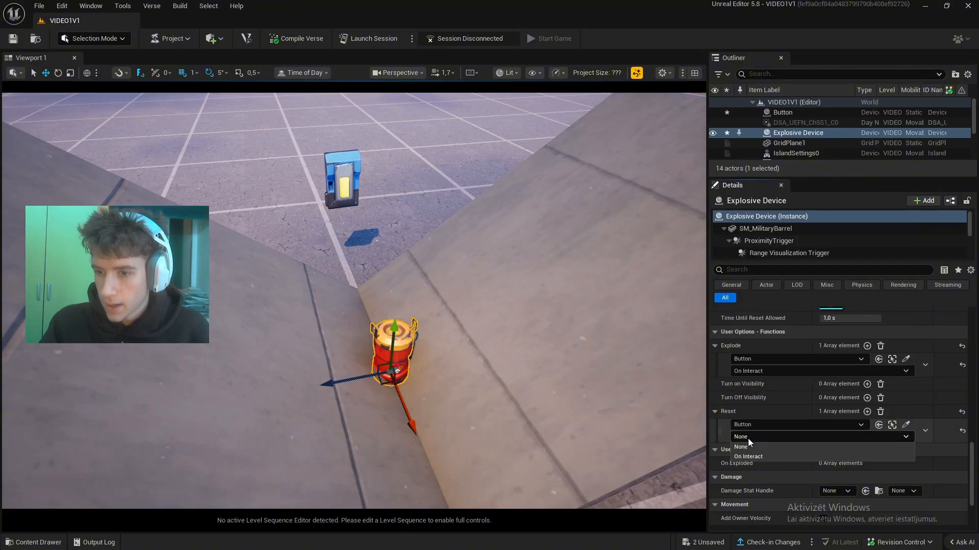
click(752, 457)
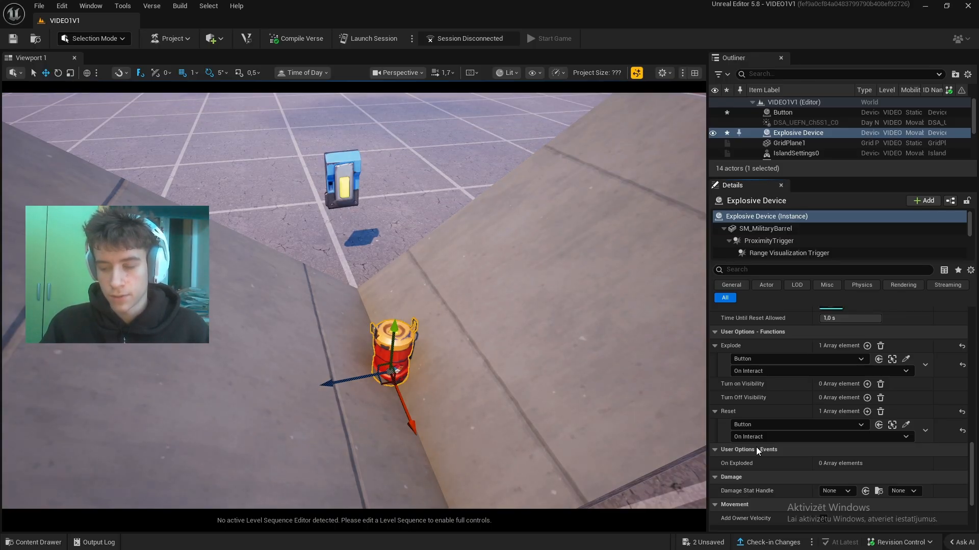
scroll(861, 445, down, 3)
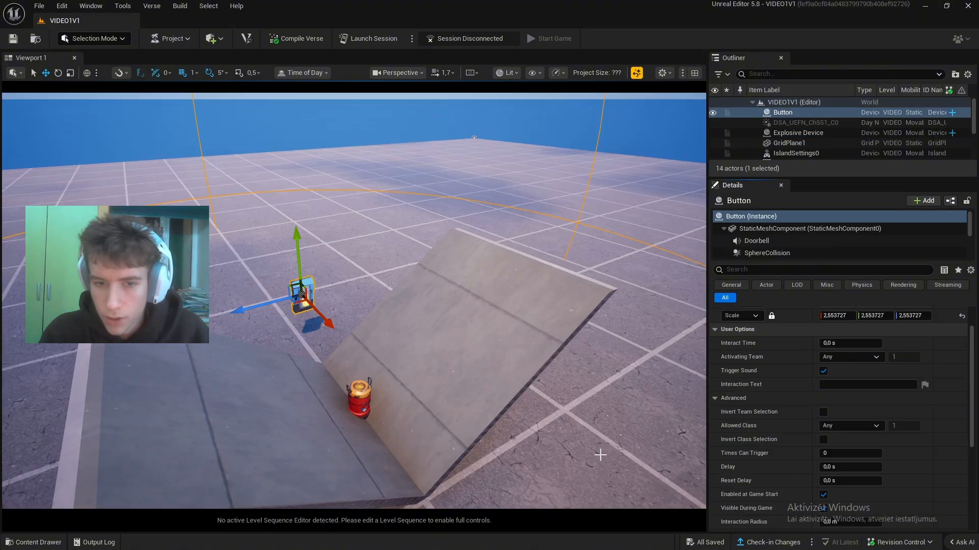
click(580, 404)
scroll(408, 343, up, 3)
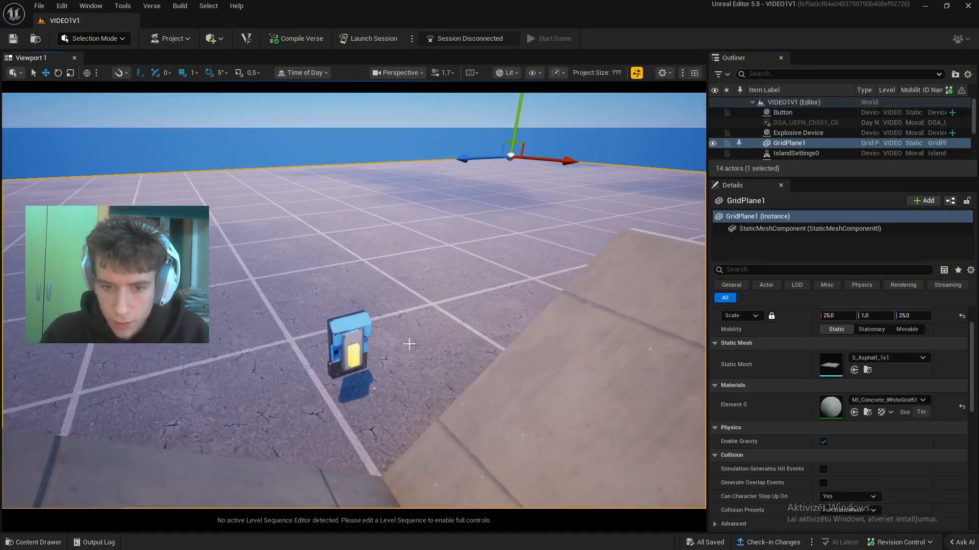
key(ctrl+z)
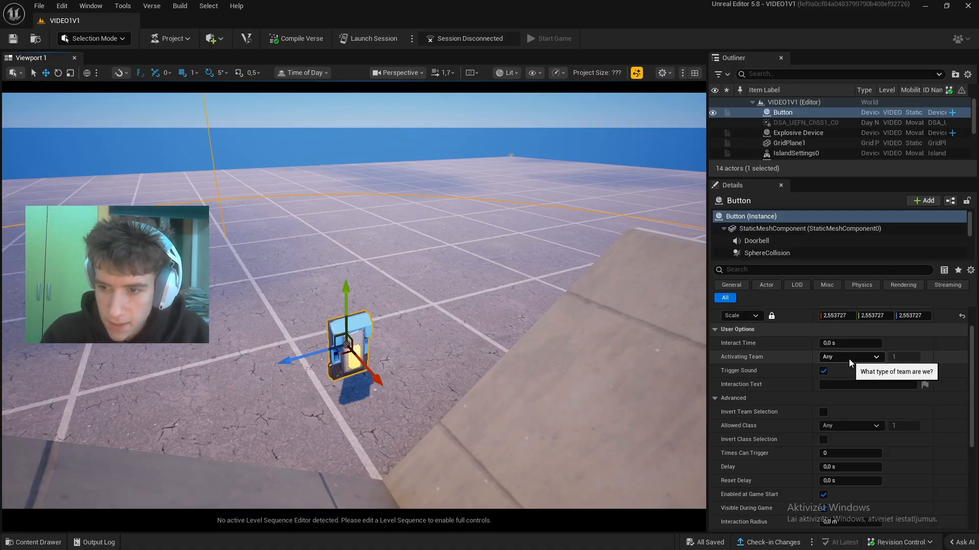
Turn off Trigger Sound for the Button and set its Interaction Text to RESET
click(823, 371)
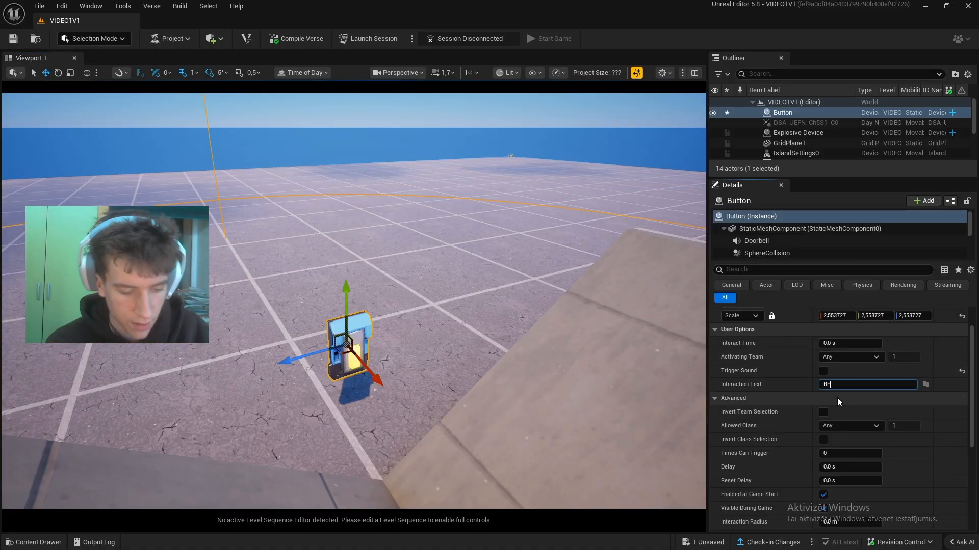
text(RESET)
key(Return)
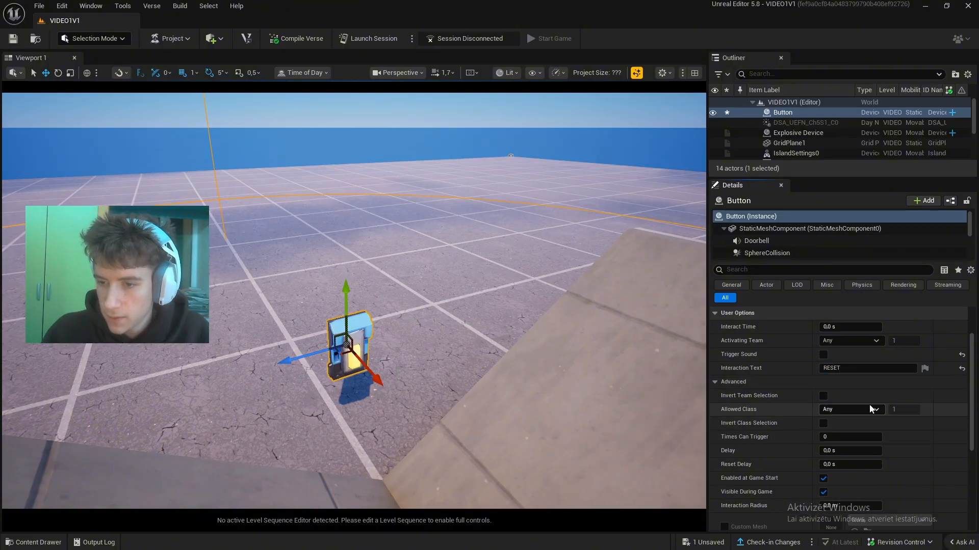
scroll(870, 405, down, 1)
scroll(837, 405, down, 1)
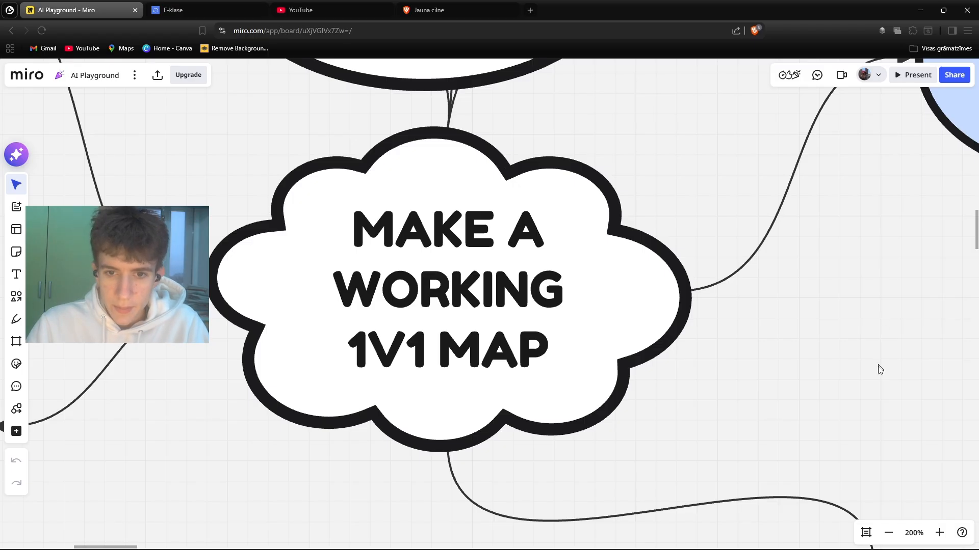
Check the Miro board, place a Cube shape on the floor beside the button and raise it to about 4943, 274, 6404
scroll(880, 369, down, 10)
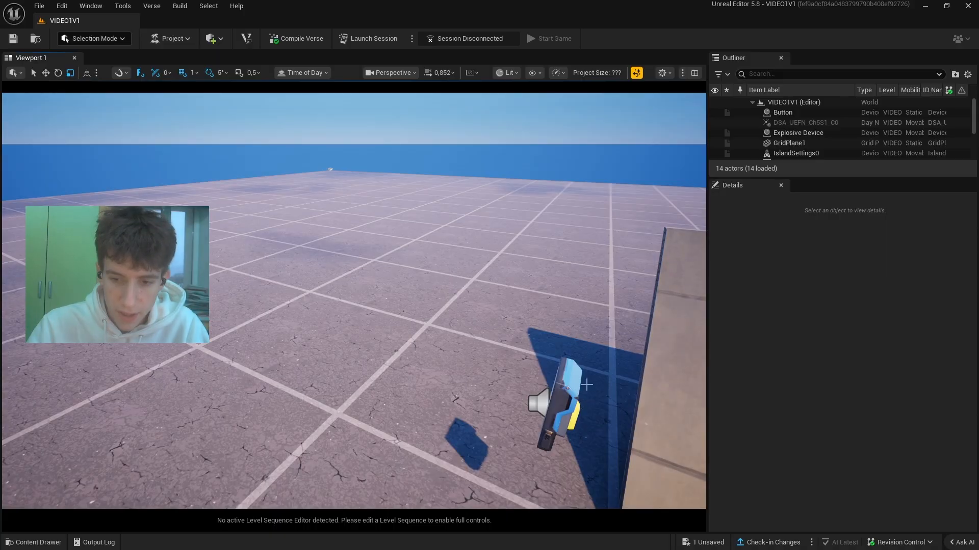
right_drag(586, 384, 586, 385)
right_drag(417, 401, 418, 400)
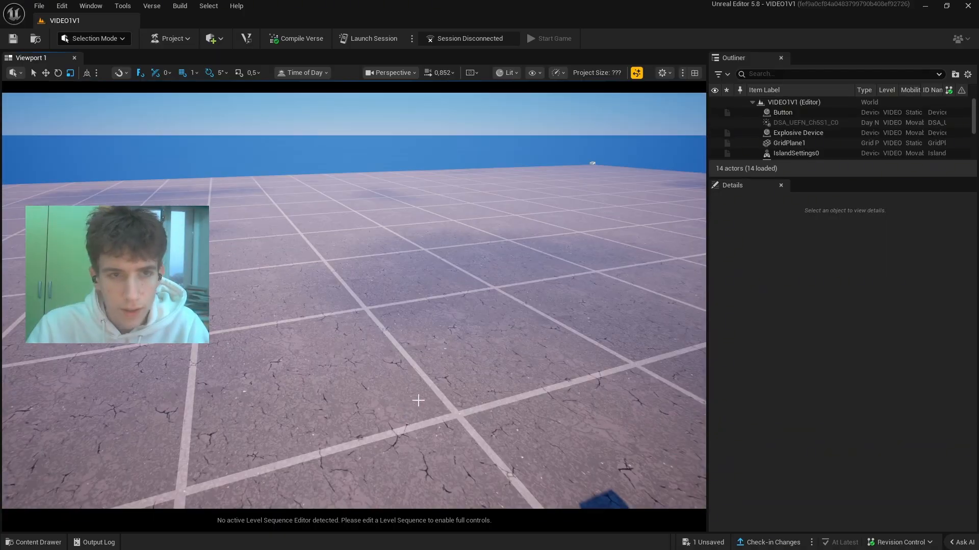
click(219, 40)
mouse_move(245, 90)
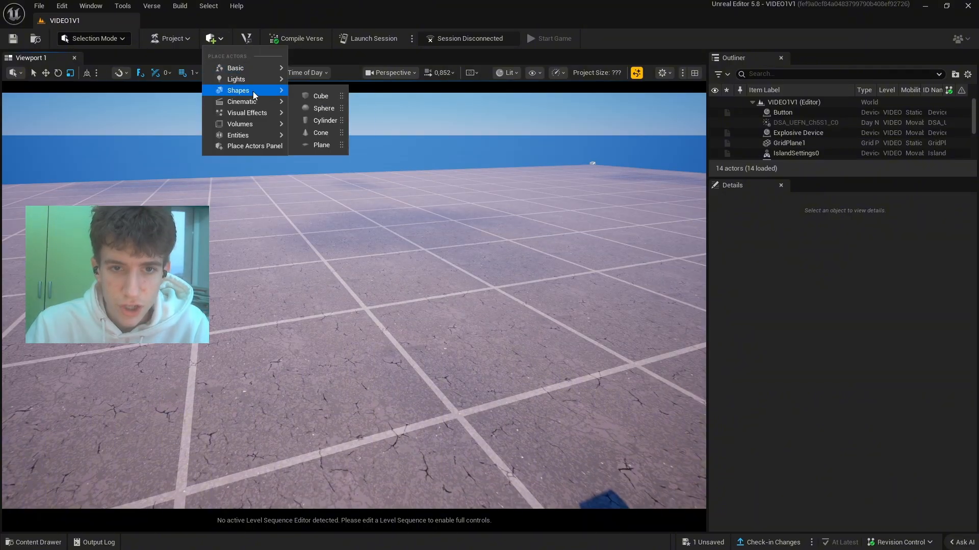
drag(306, 95, 469, 444)
right_drag(580, 367, 580, 366)
right_drag(369, 310, 369, 310)
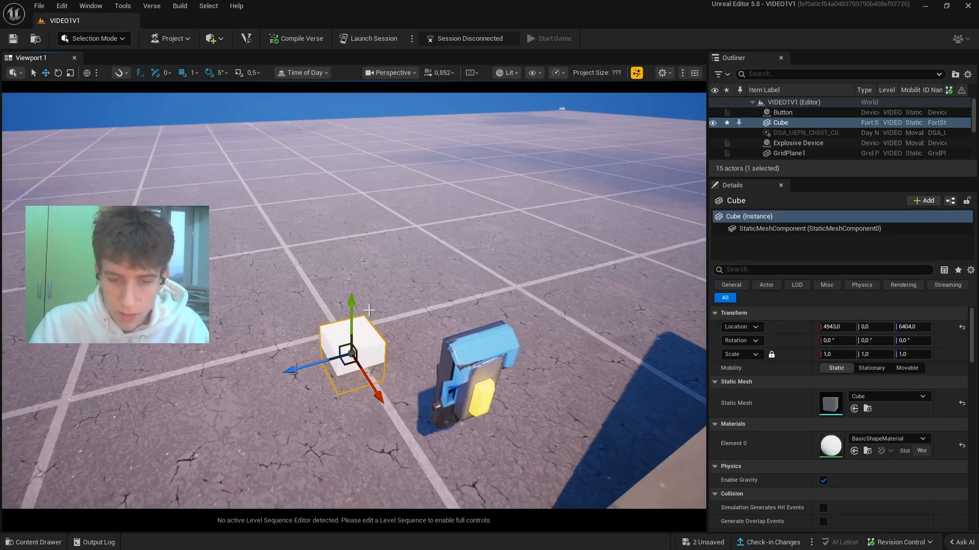
drag(353, 312, 352, 193)
Scale the cube into a thin upright wall of about 0.17 by 3.32 by 7.01
key(f)
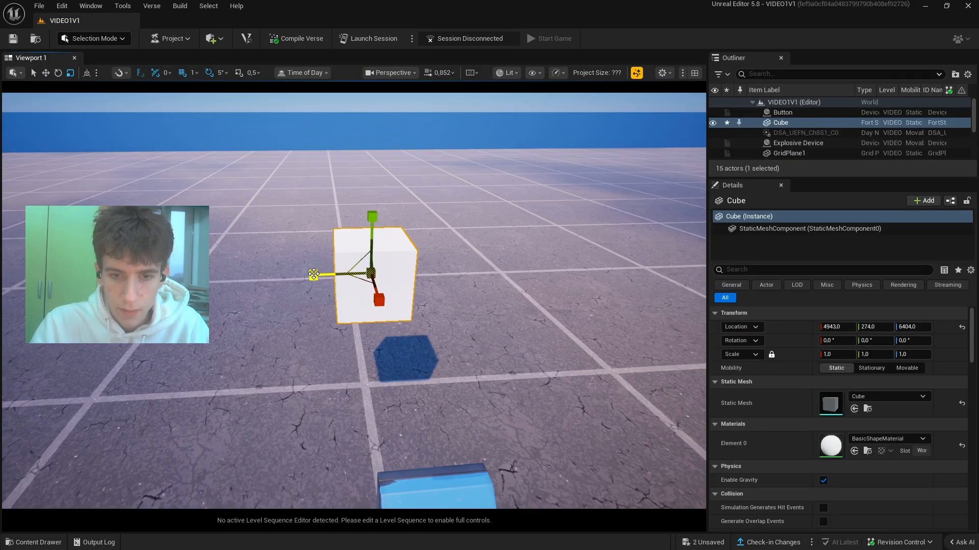
key(r)
drag(326, 276, 214, 276)
drag(372, 217, 372, 168)
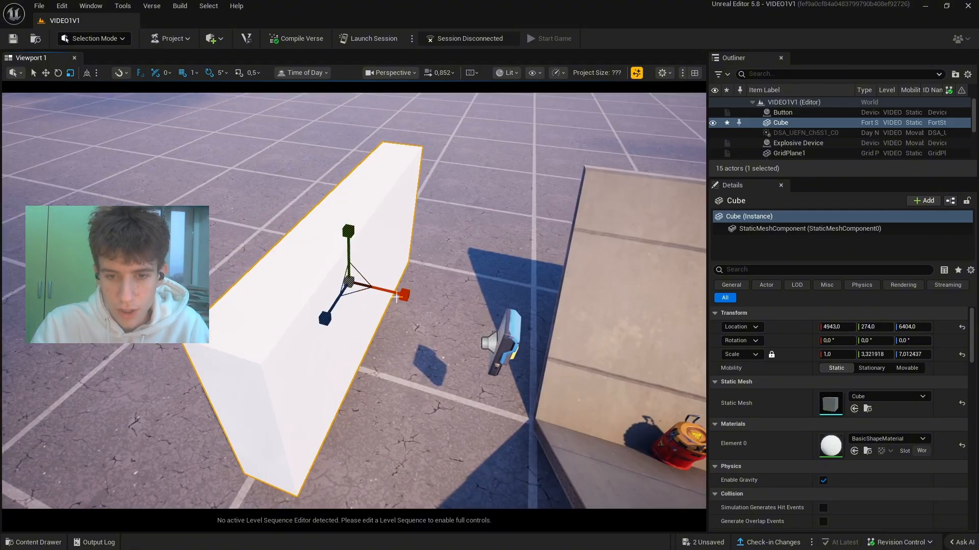
drag(400, 295, 361, 286)
right_drag(362, 287, 265, 255)
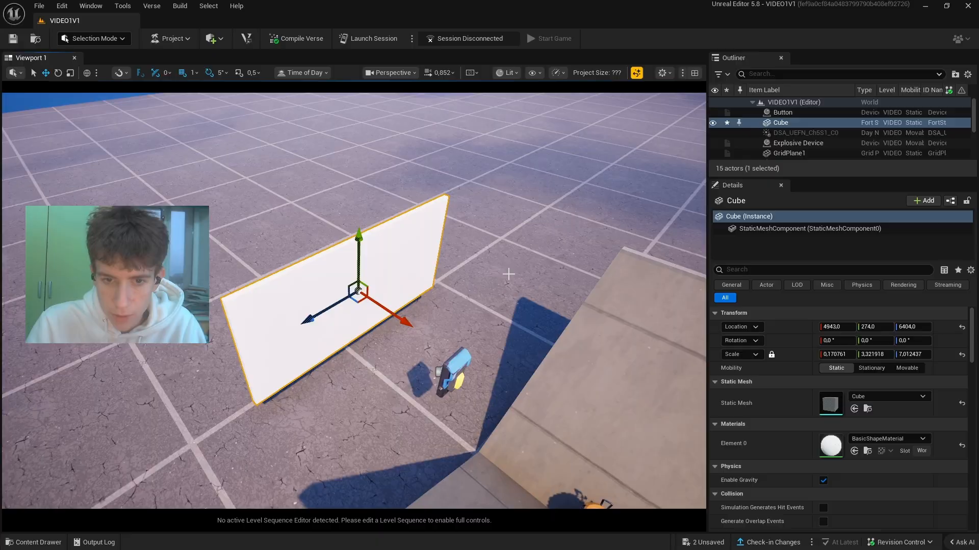
Move the white wall away from the button along X to about 4443, 274, 6404
right_drag(508, 274, 445, 298)
drag(445, 297, 262, 278)
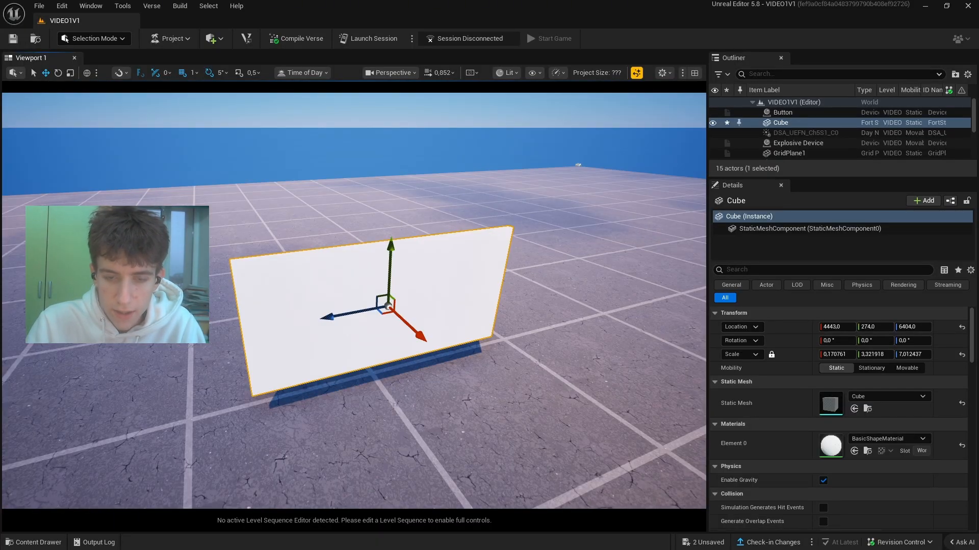
mouse_move(109, 461)
right_down()
mouse_move(122, 471)
mouse_move(109, 460)
right_up()
click(109, 461)
Search the Fortnite content for "item placer" and place the Item Placer in front of the white wall at about 4504, 270, 6586
click(38, 546)
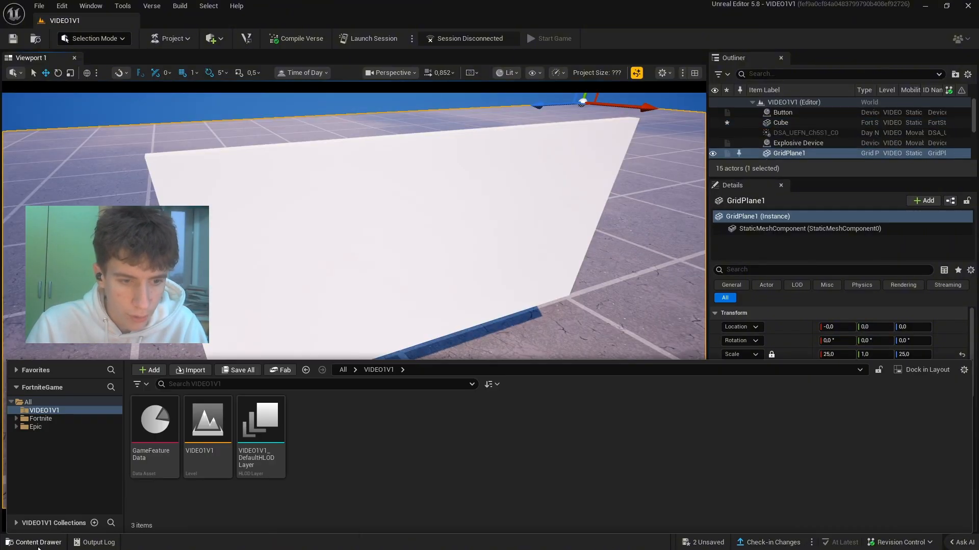
click(224, 384)
text(ite)
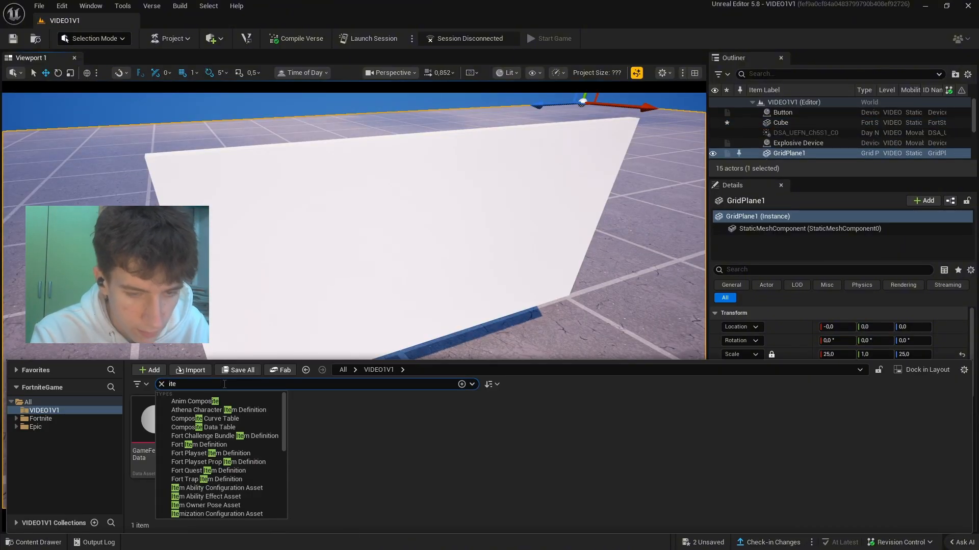
text(m placer)
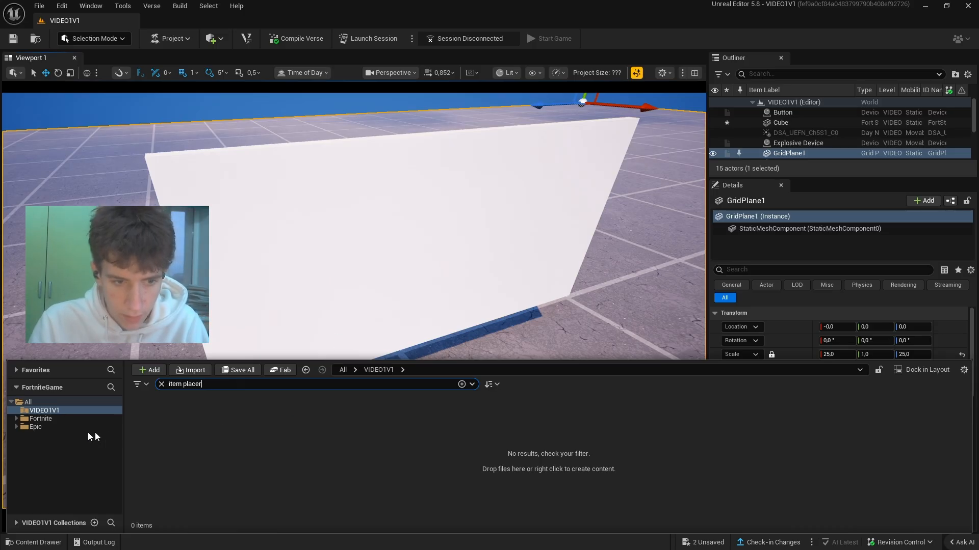
click(55, 420)
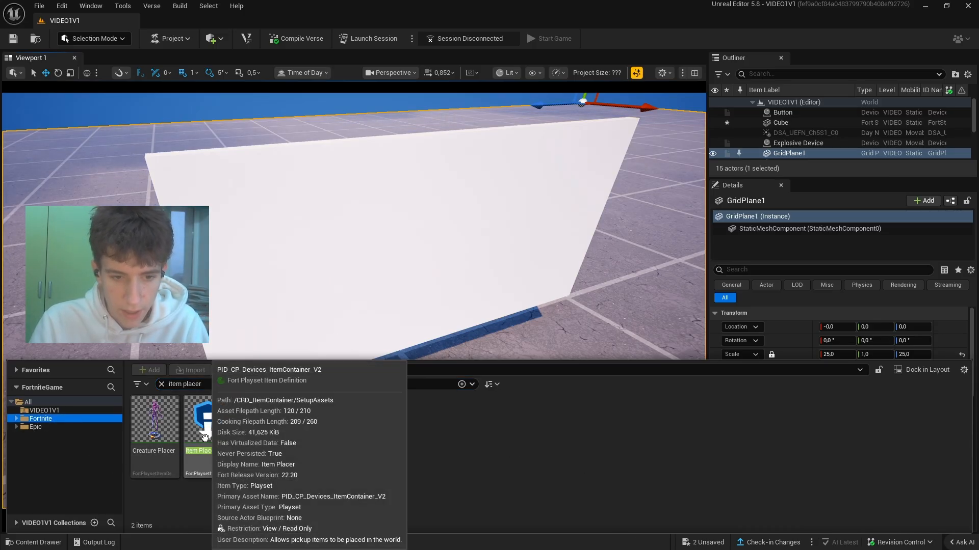
drag(205, 437, 345, 426)
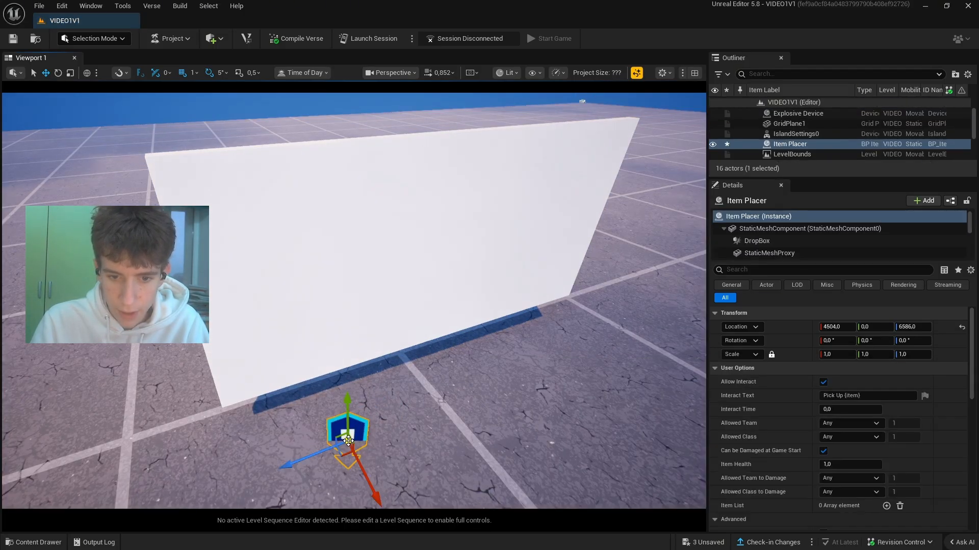
scroll(403, 390, up, 3)
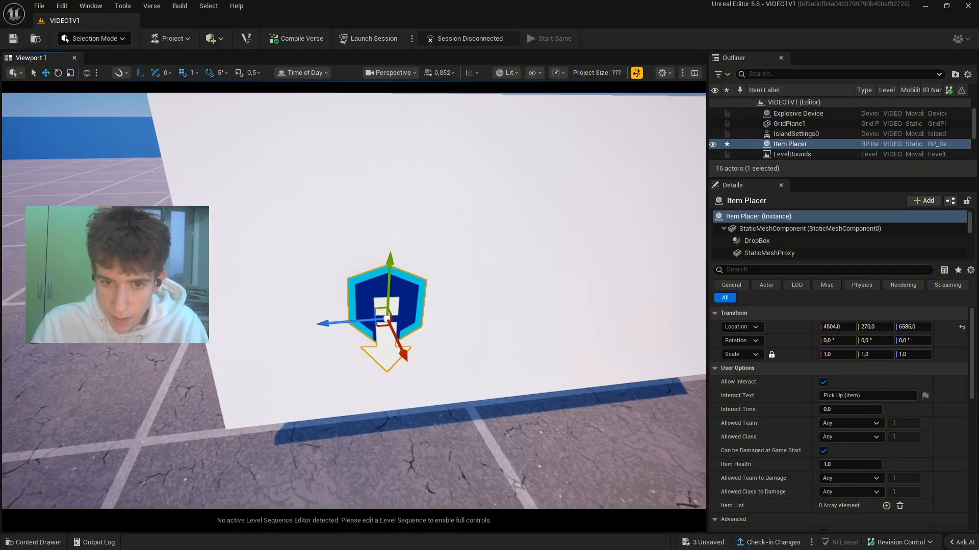
scroll(396, 324, up, 3)
Add one entry to the Item Placer's Item List, search the definitions for "shotgun" and assign Pump Shotgun L5
scroll(841, 447, down, 2)
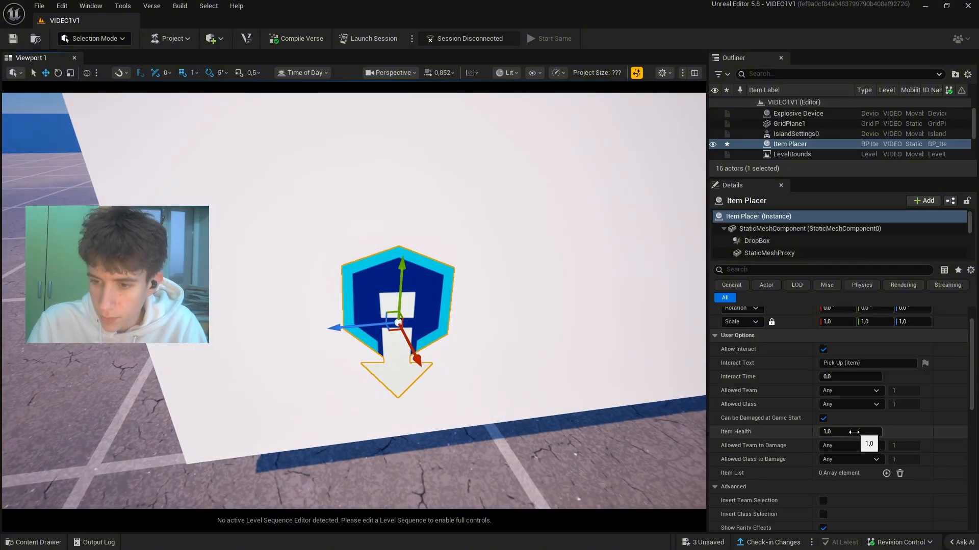
click(886, 473)
click(866, 444)
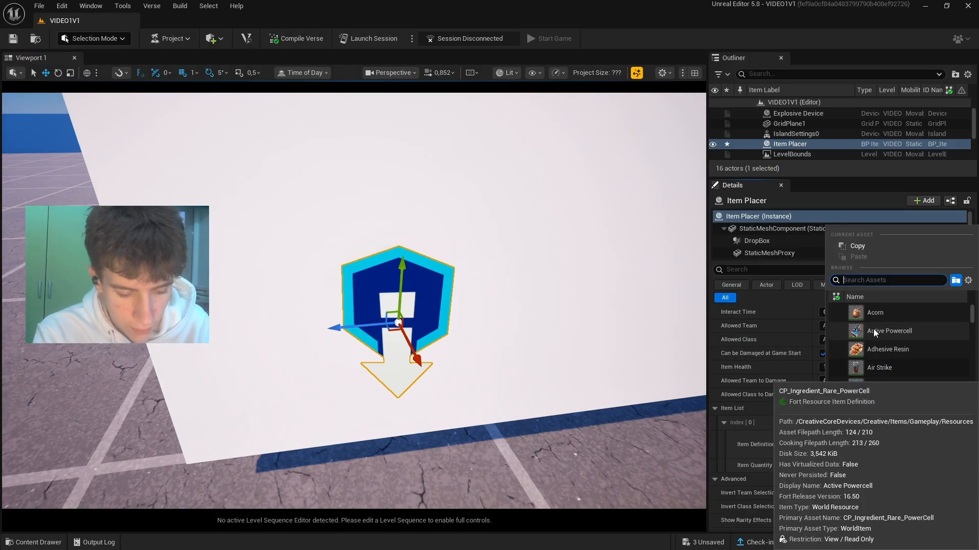
text(shotgun)
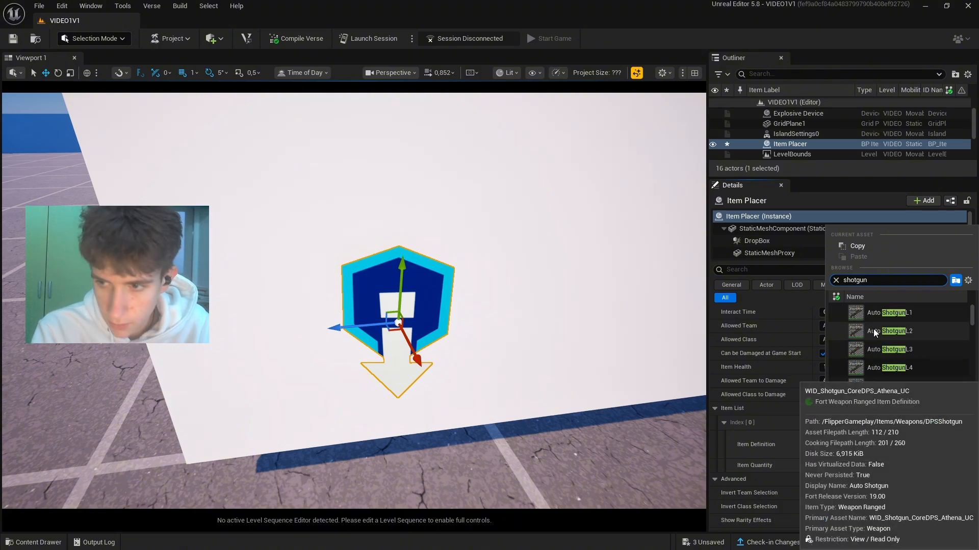
scroll(925, 331, down, 3)
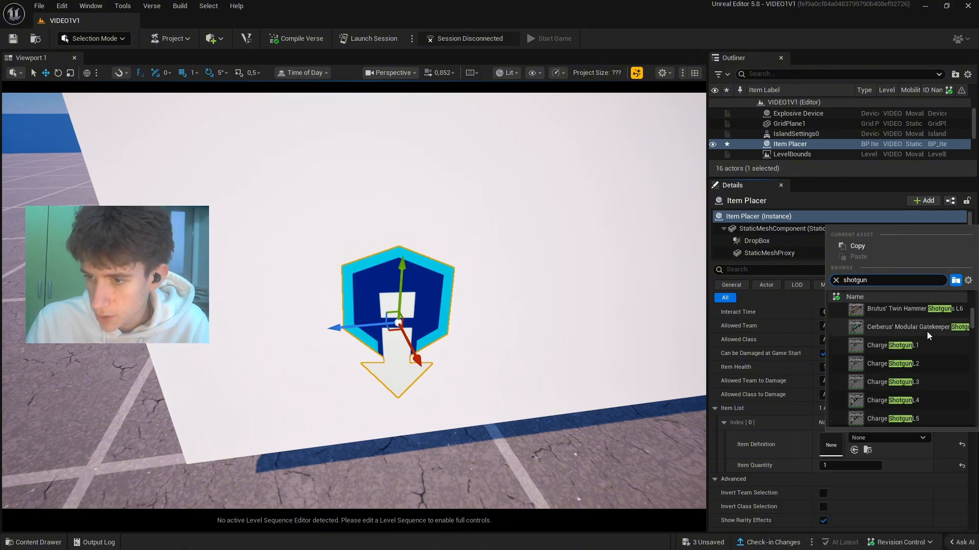
scroll(927, 332, down, 10)
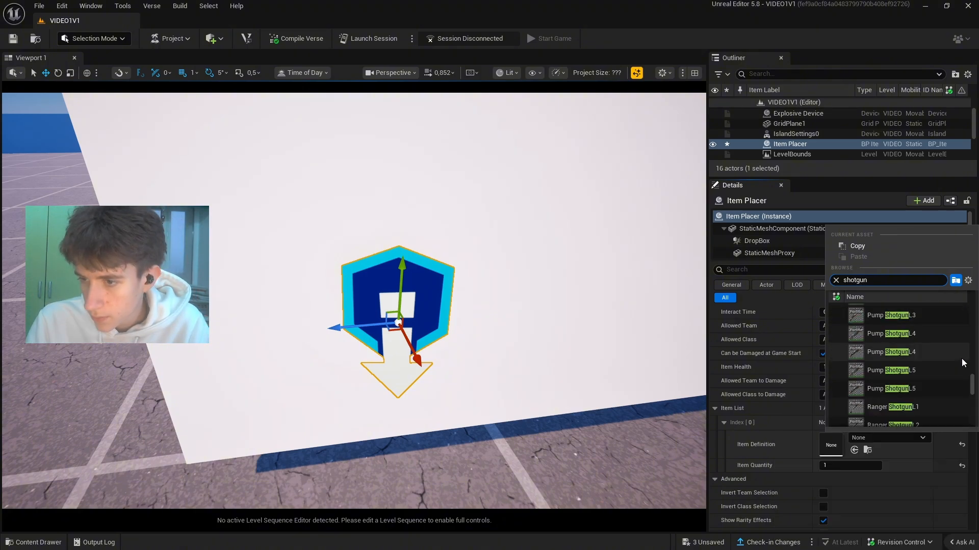
click(937, 373)
right_drag(458, 306, 459, 305)
right_drag(534, 436, 534, 436)
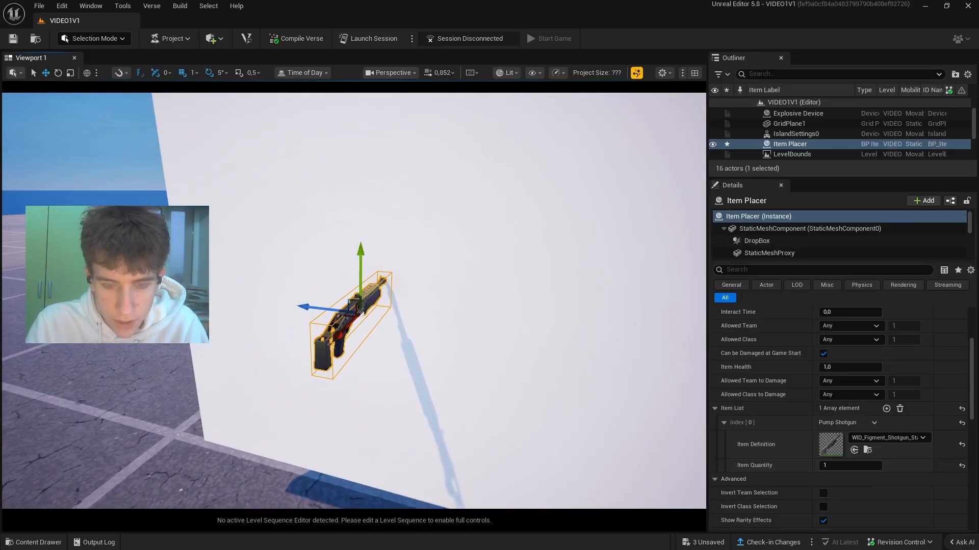
Rotate the shotgun 90 degrees so it lies parallel to the white wall and set its Visual Style to Icon
drag(398, 358, 382, 287)
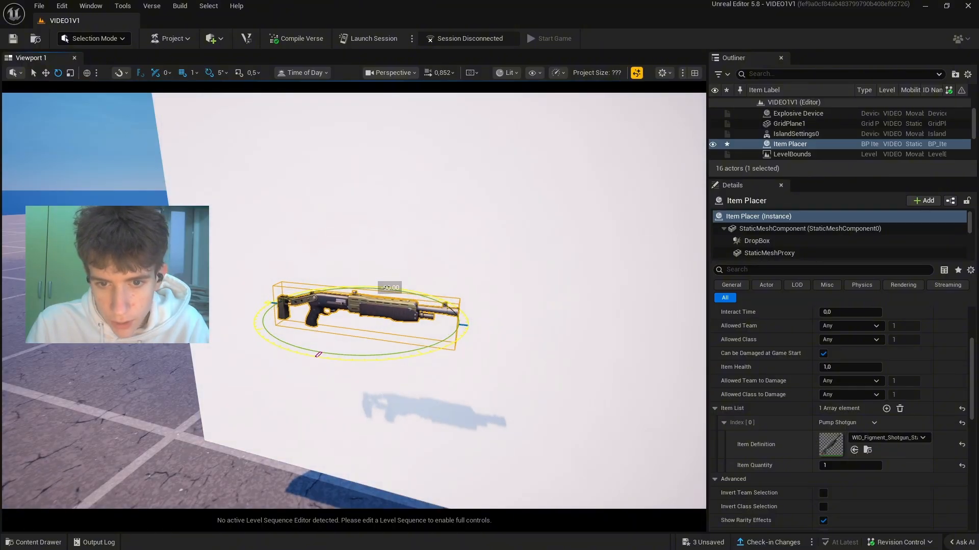
key(f)
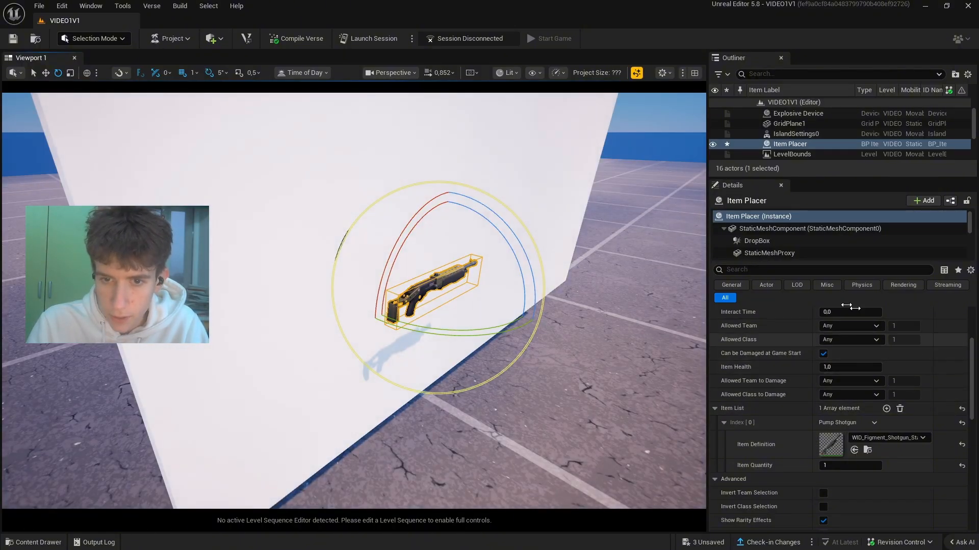
scroll(874, 388, down, 1)
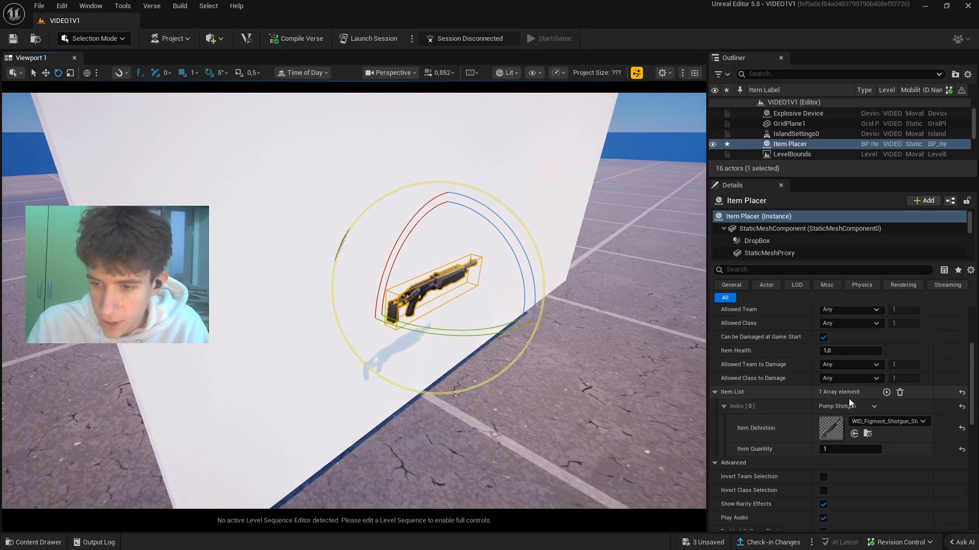
scroll(849, 403, down, 5)
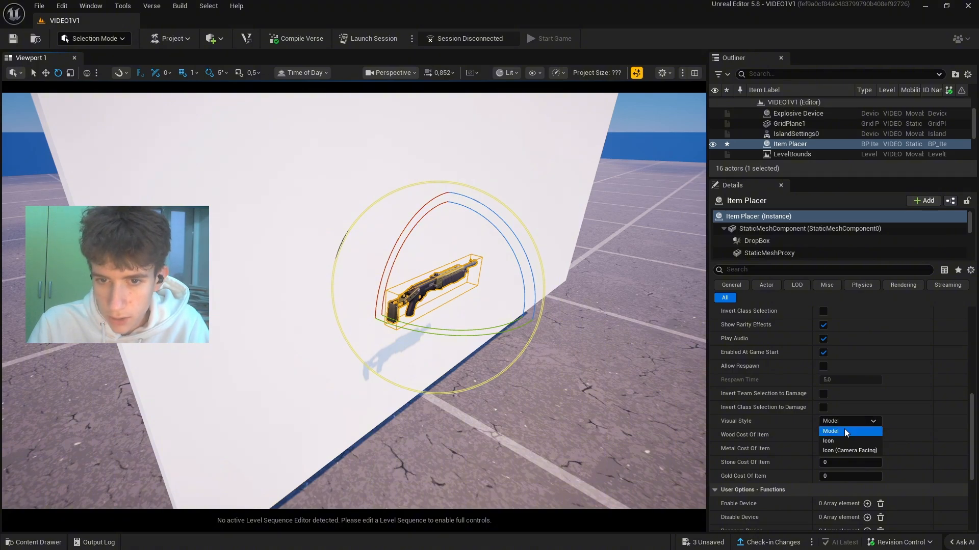
click(828, 441)
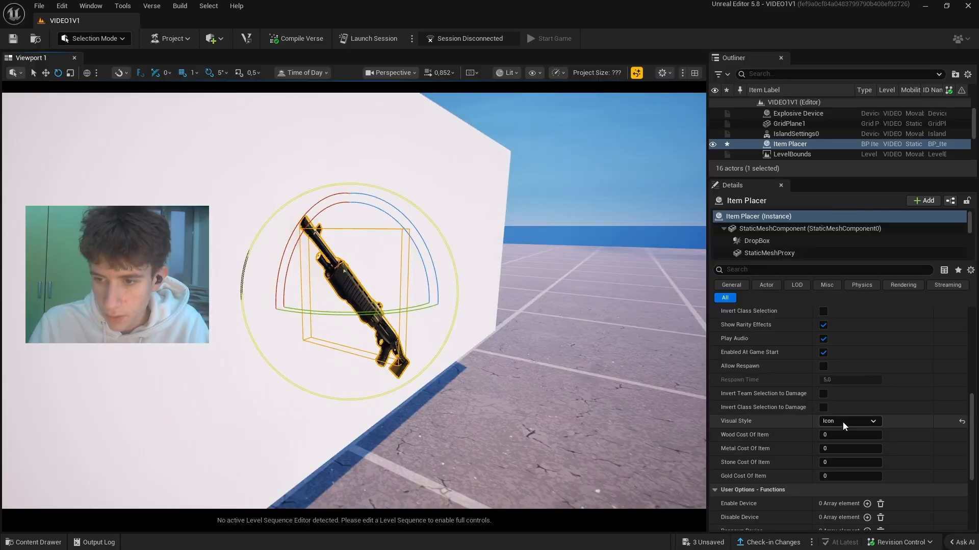
click(849, 421)
click(859, 451)
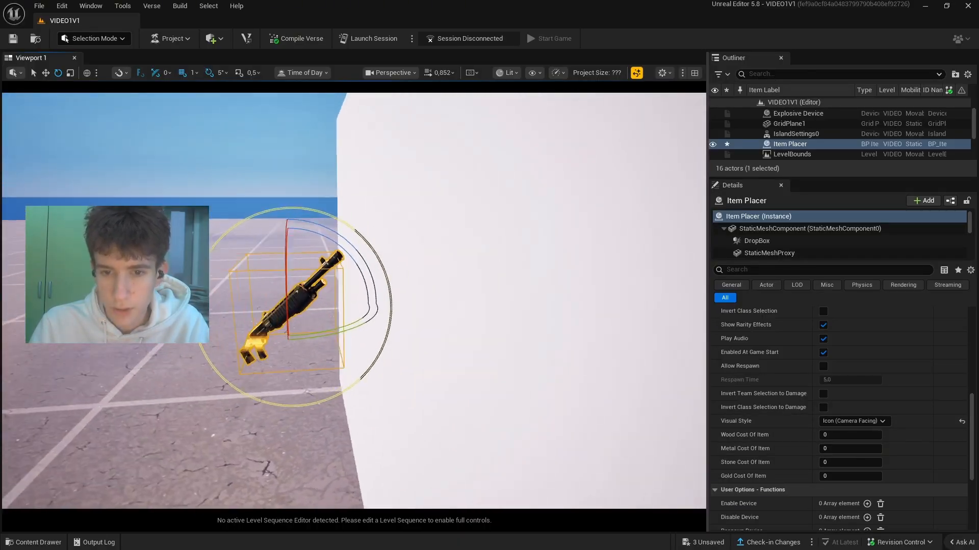
click(854, 421)
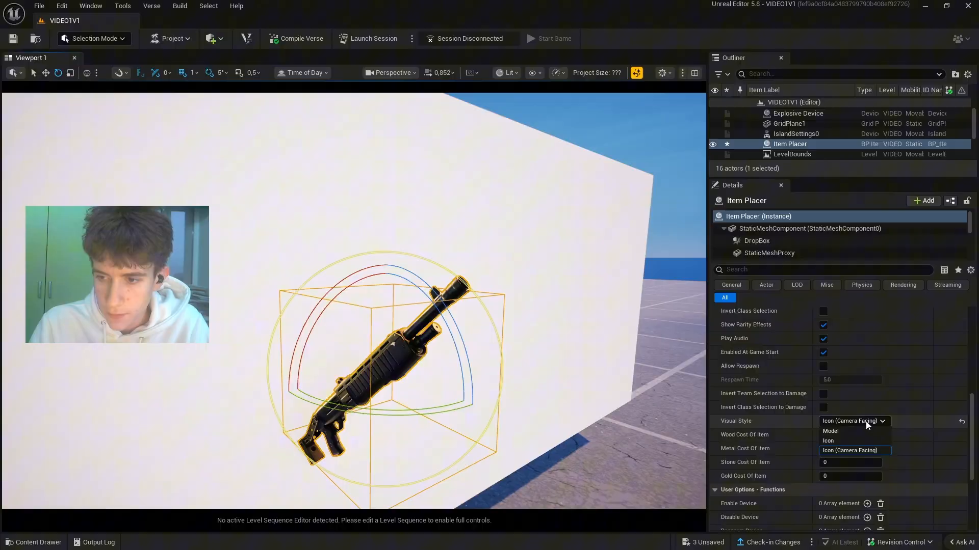
click(842, 442)
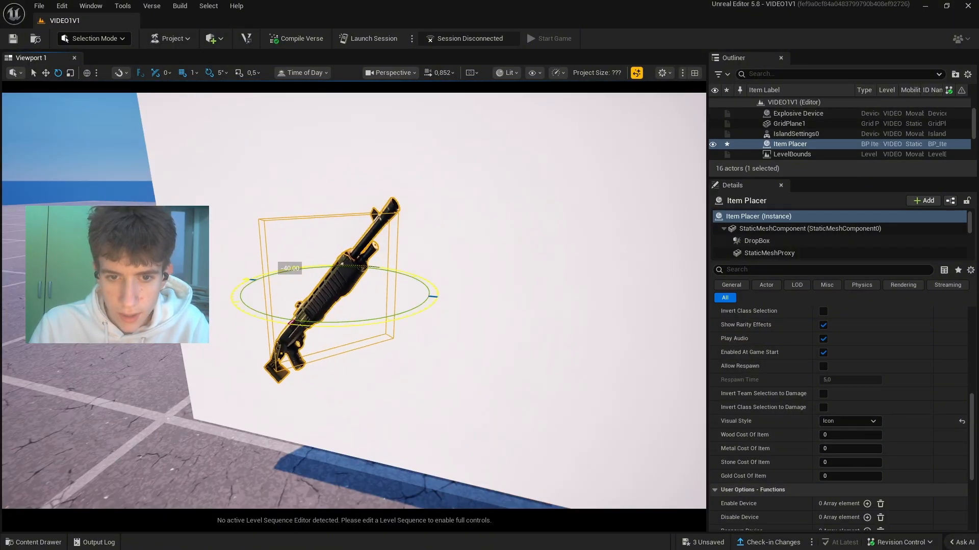
Turn the shotgun icon parallel to the white wall and move it against the surface at about 4453, 209, 6586
drag(291, 322, 301, 323)
right_drag(301, 322, 275, 339)
key(w)
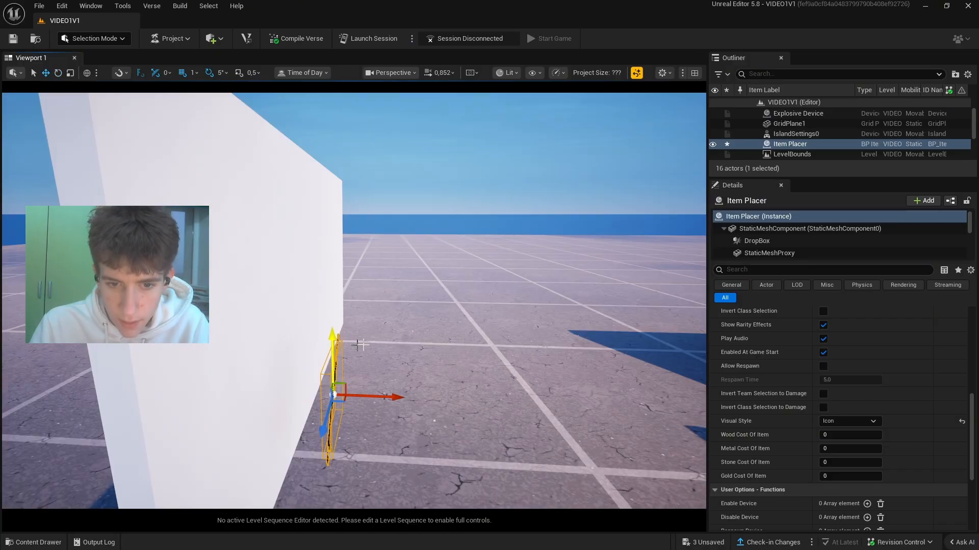
right_drag(356, 306, 382, 320)
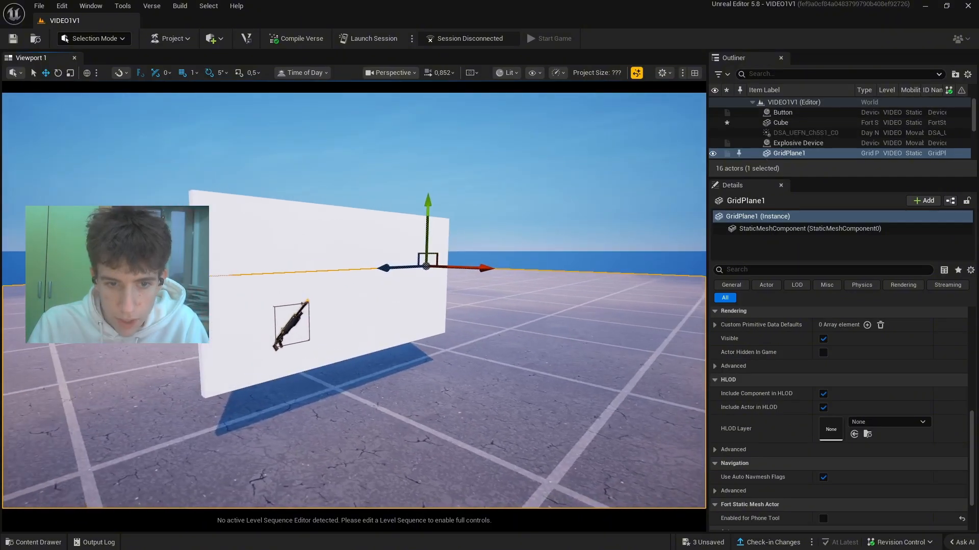
right_drag(357, 306, 321, 317)
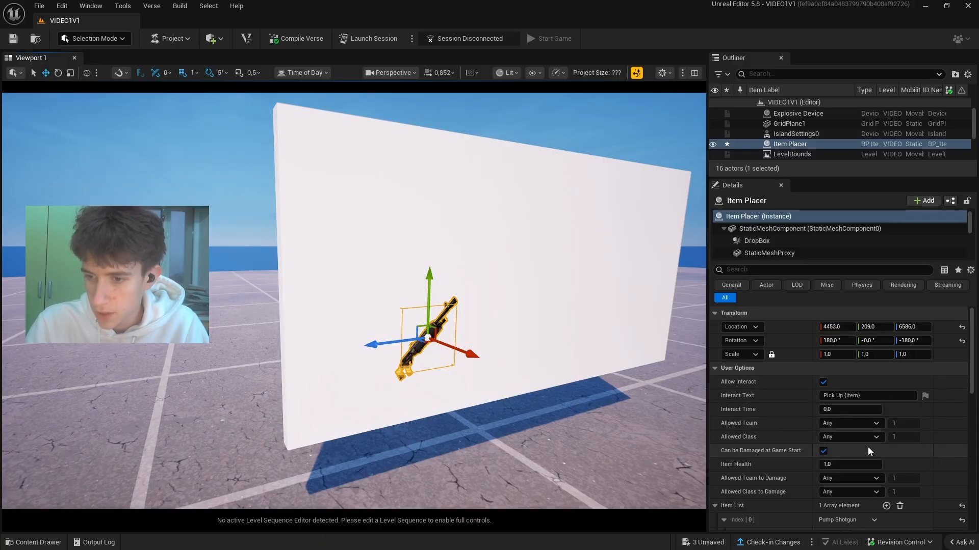
Turn off Play Audio and Can be Damaged at Game Start, and enable Allow Respawn with a lower Respawn Time
scroll(842, 406, down, 5)
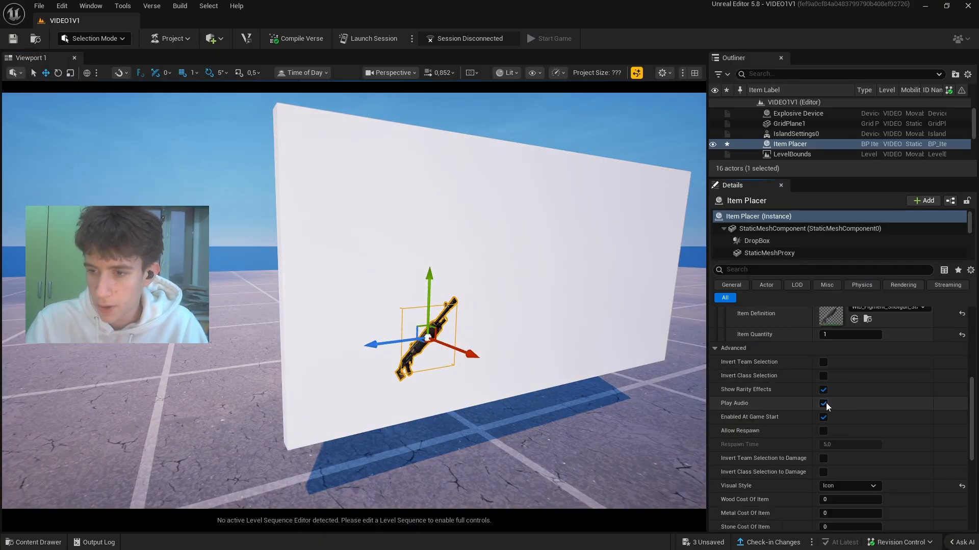
click(823, 403)
scroll(824, 402, down, 1)
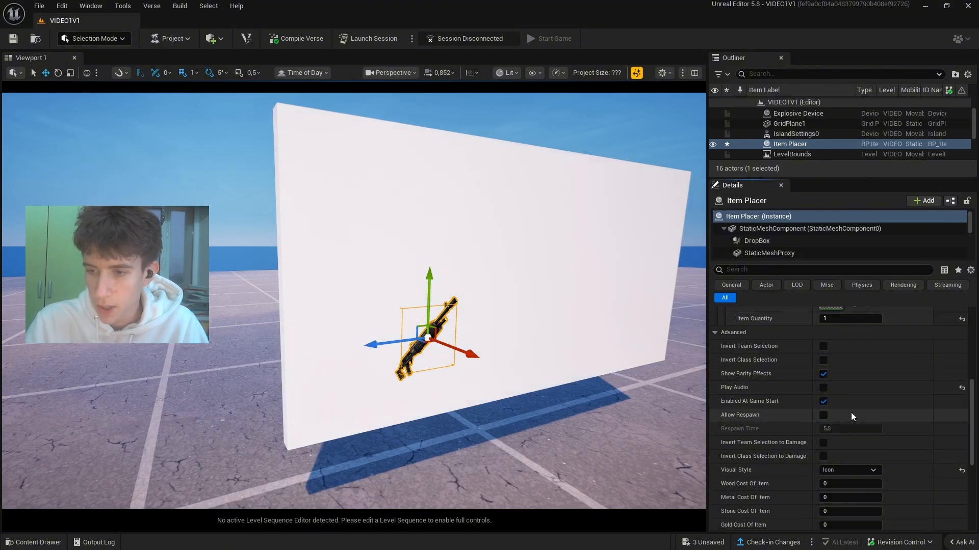
click(823, 415)
drag(828, 429, 795, 429)
scroll(931, 445, up, 6)
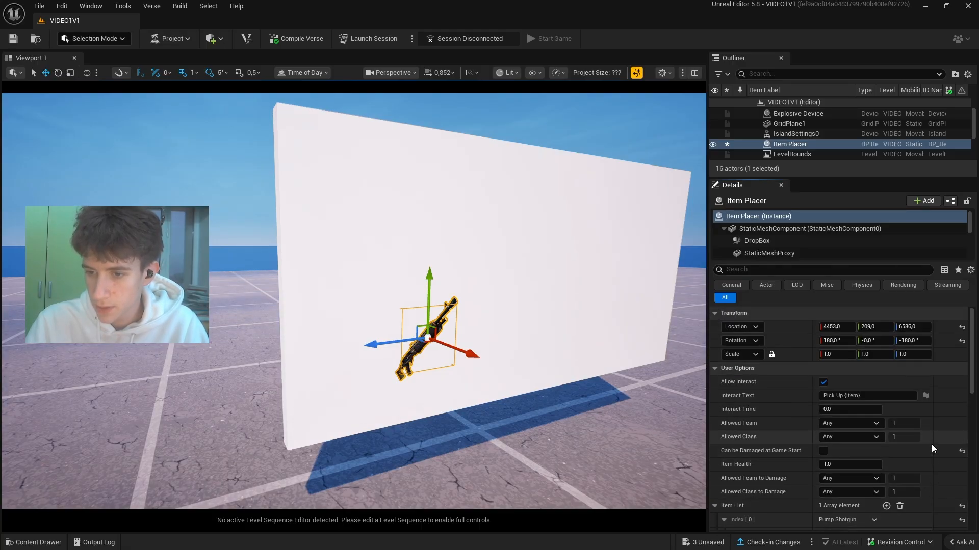
Duplicate the shotgun Item Placer and move the copy along the wall to about 4453, 209, 6487
right_drag(357, 306, 352, 306)
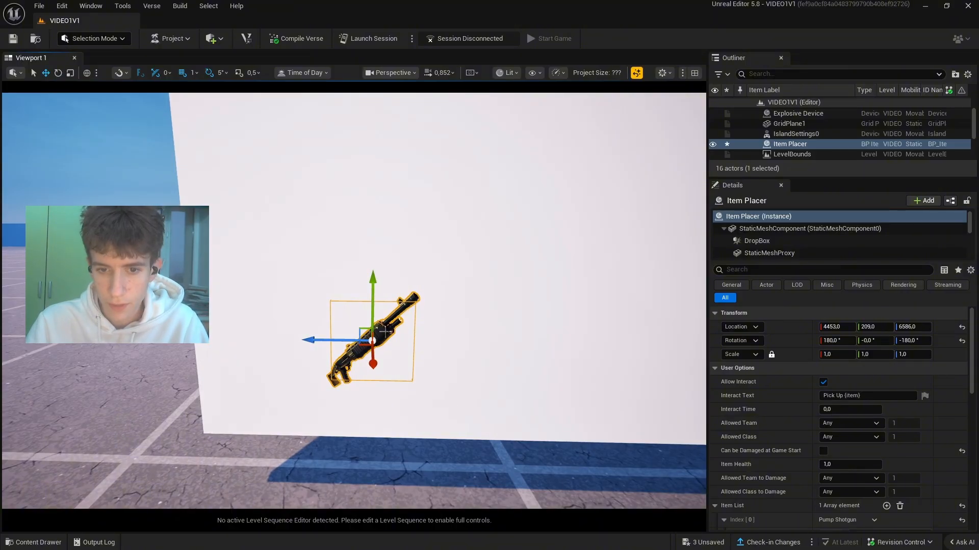
key(ctrl+d)
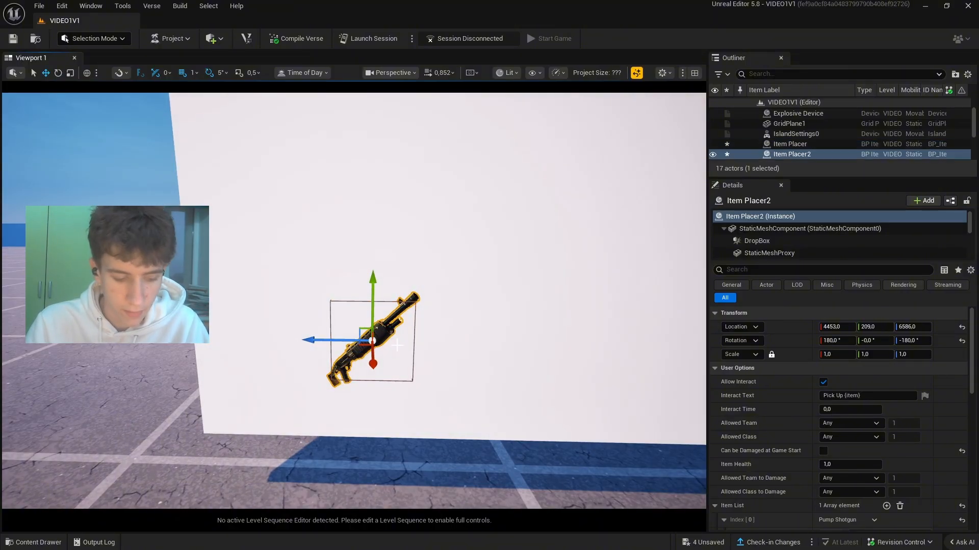
drag(319, 339, 422, 335)
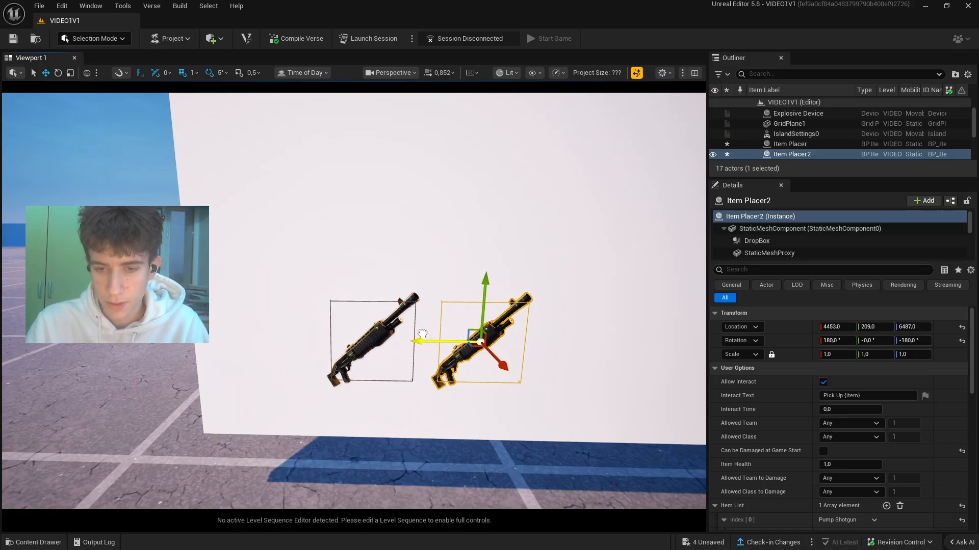
right_drag(422, 334, 515, 331)
Search the copied placer's item definitions for "assault rifle" and set its item to Assault Rifle L5
scroll(894, 466, down, 1)
scroll(890, 466, down, 4)
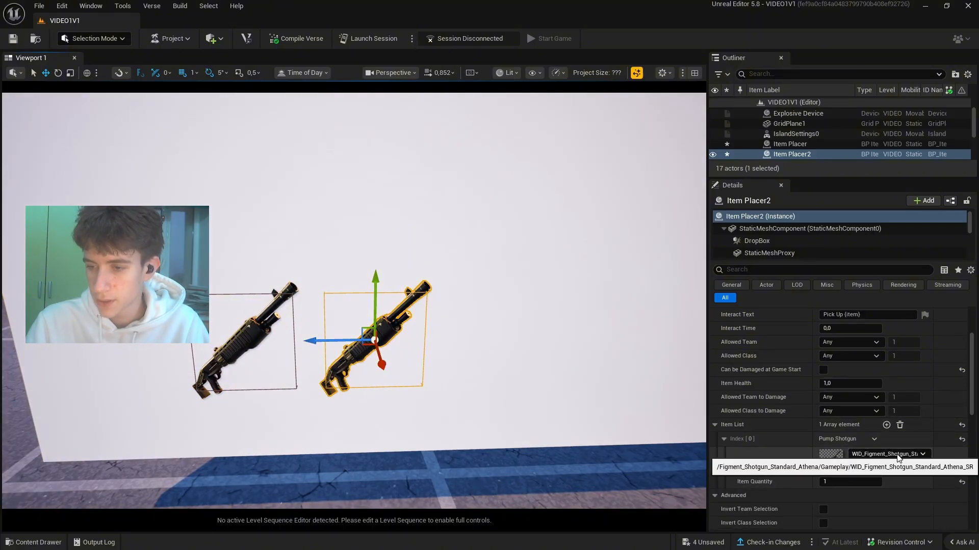
click(887, 454)
text(assault)
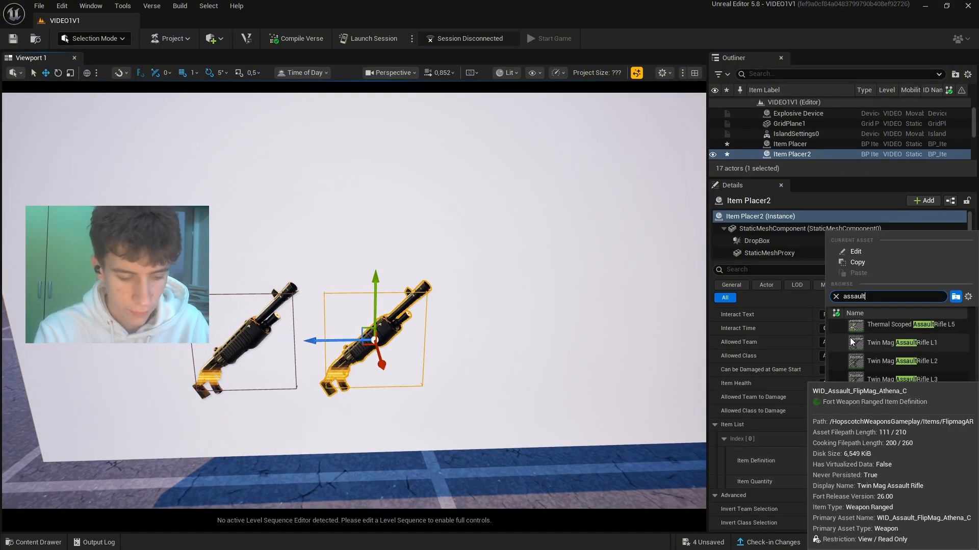
text( rifle)
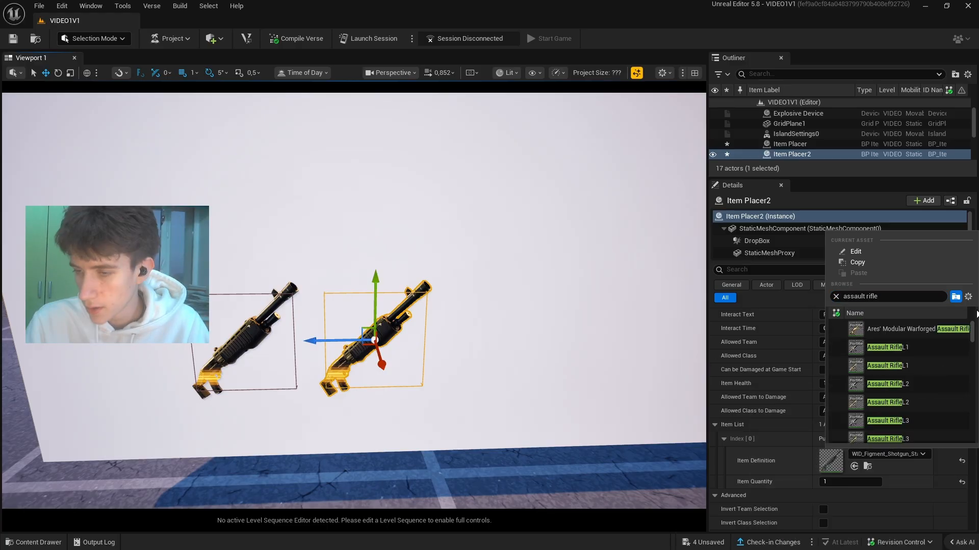
scroll(925, 335, down, 3)
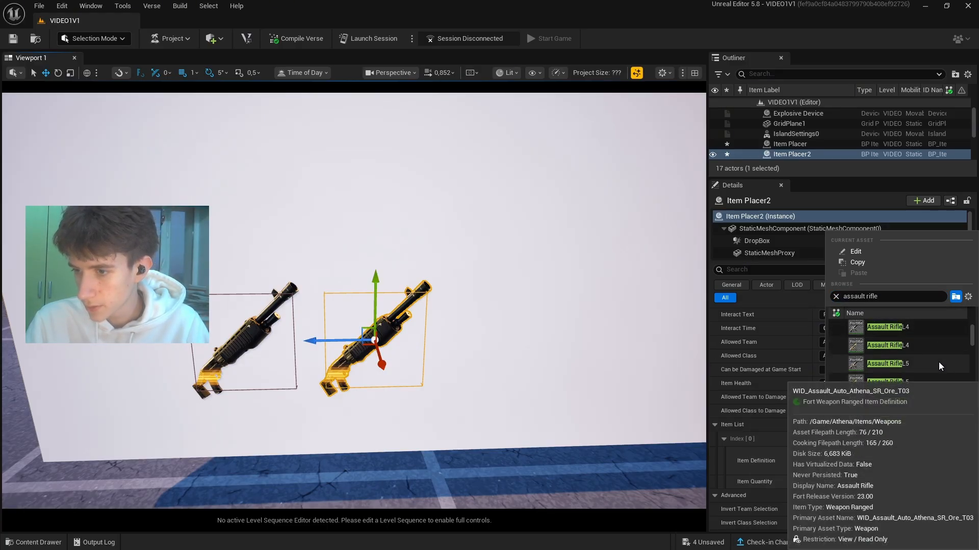
click(934, 416)
right_drag(488, 380, 443, 395)
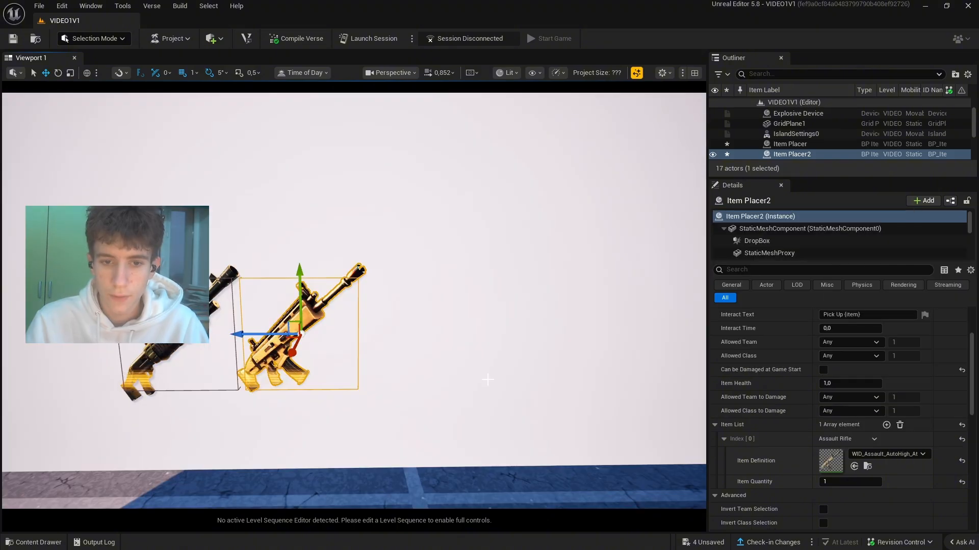
Duplicate the assault rifle placer farther along the wall and set the copy's item definition to Mammoth Pistol
right_drag(488, 380, 484, 390)
right_drag(393, 350, 392, 352)
alt+drag(277, 351, 393, 350)
right_drag(392, 351, 433, 350)
click(888, 454)
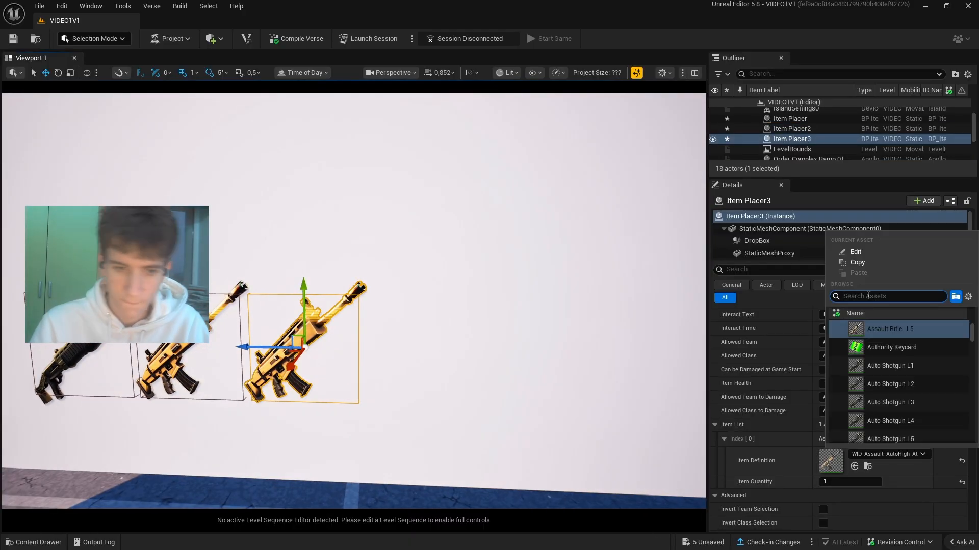
text(mammoth)
click(918, 426)
right_drag(459, 306, 490, 306)
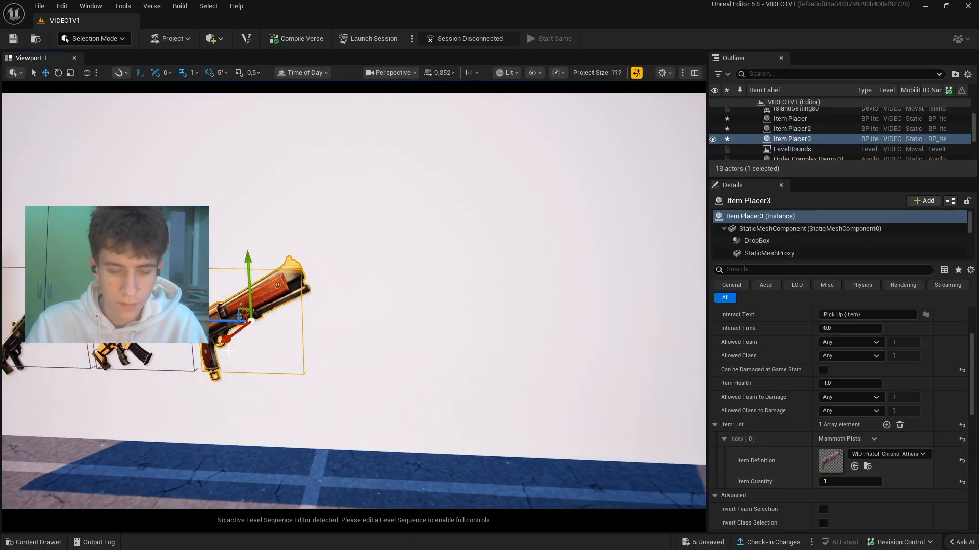
Duplicate the Mammoth Pistol placer along the wall and set the copy's item definition to Bolt-Action Sniper Rifle L5
alt+drag(219, 322, 335, 323)
click(888, 455)
text(bolt action)
click(904, 343)
mouse_move(459, 306)
right_down()
mouse_move(418, 306)
mouse_move(469, 306)
right_up()
Duplicate the sniper rifle placer, set the copy's item definition to Small Shield Potion and place it above the sniper rifle
alt+drag(236, 324, 346, 324)
right_drag(347, 324, 448, 328)
click(887, 454)
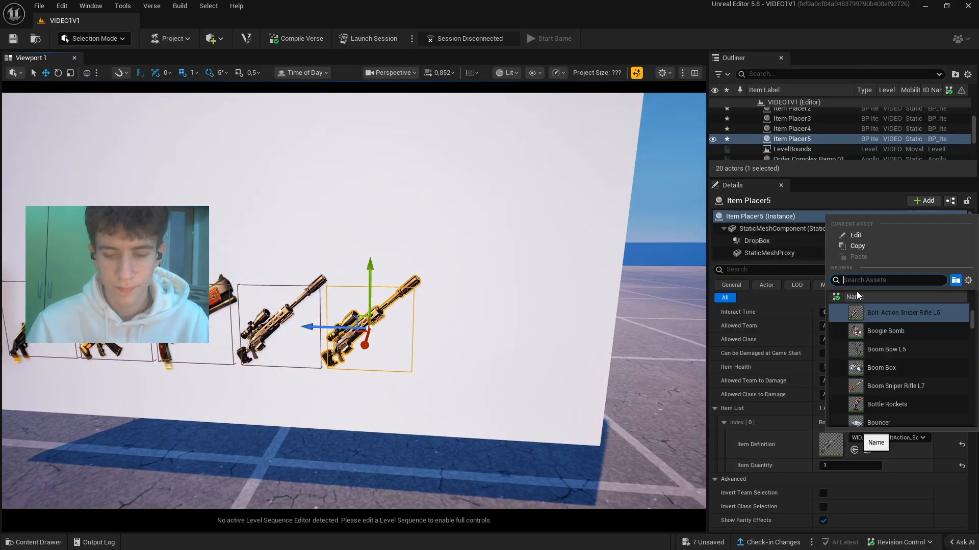
click(578, 462)
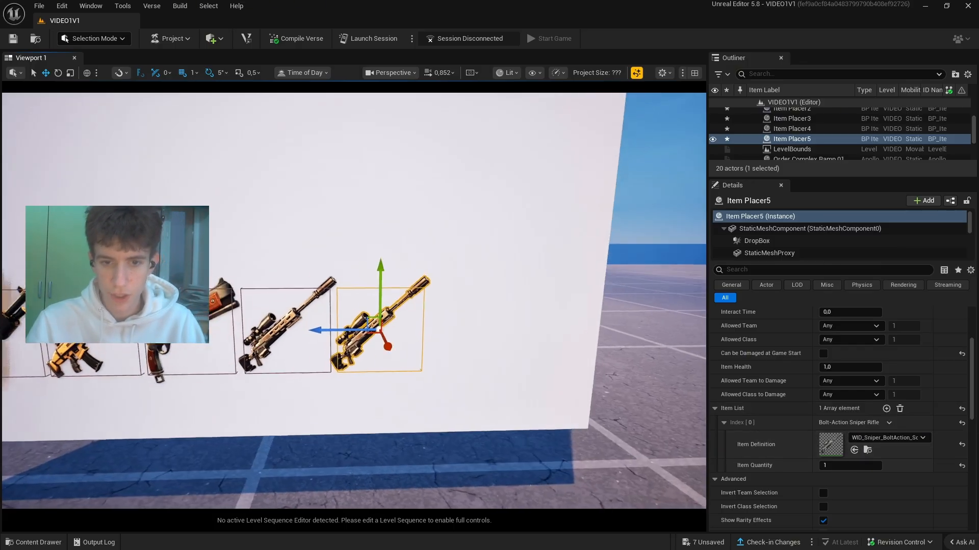
right_drag(578, 462, 541, 462)
click(889, 438)
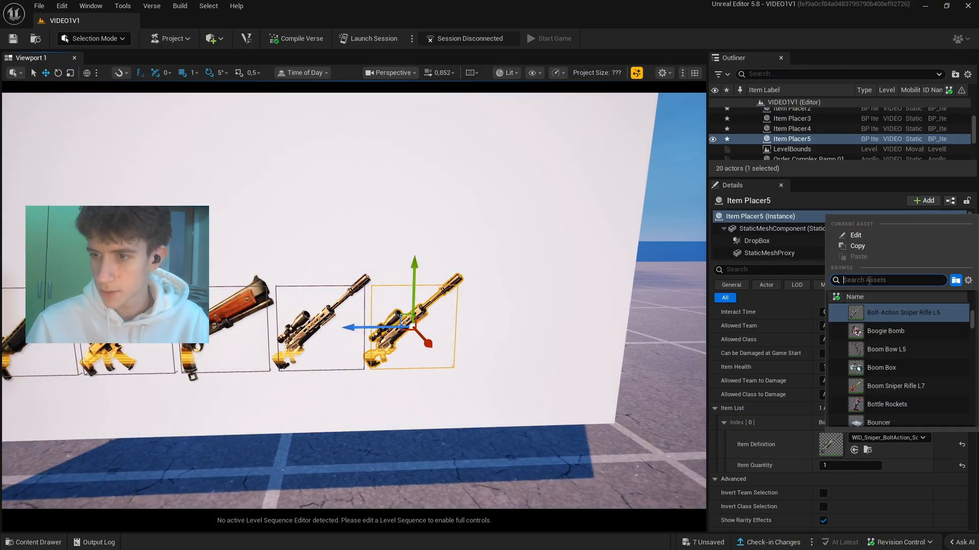
text(shiel)
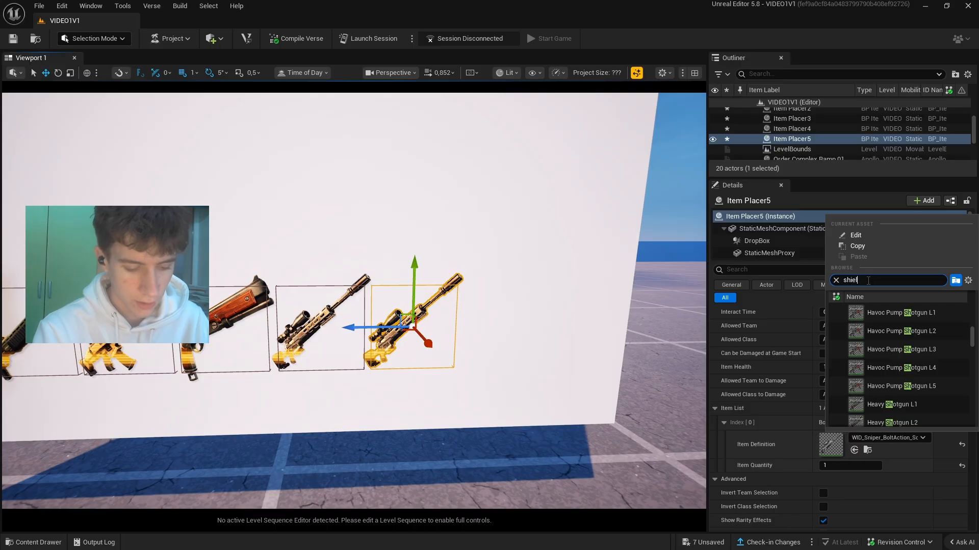
text(d potion)
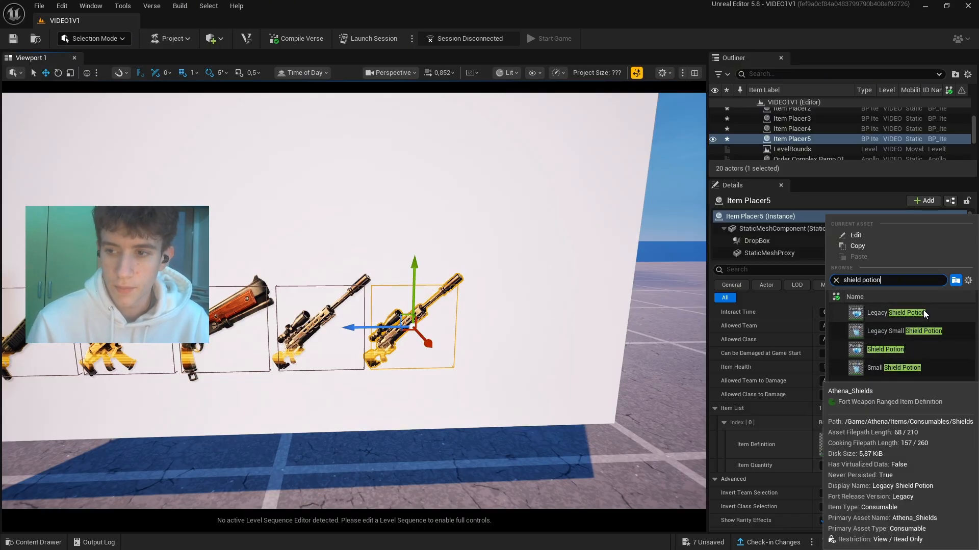
click(914, 368)
Duplicate the Small Shield Potion placer along the upper row and set the copy's item definition to Chug Splash
alt+drag(418, 221, 191, 222)
click(889, 437)
click(876, 308)
Search the second Chug Splash copy's item definitions for "slurp" and assign the slurp jar item
click(887, 437)
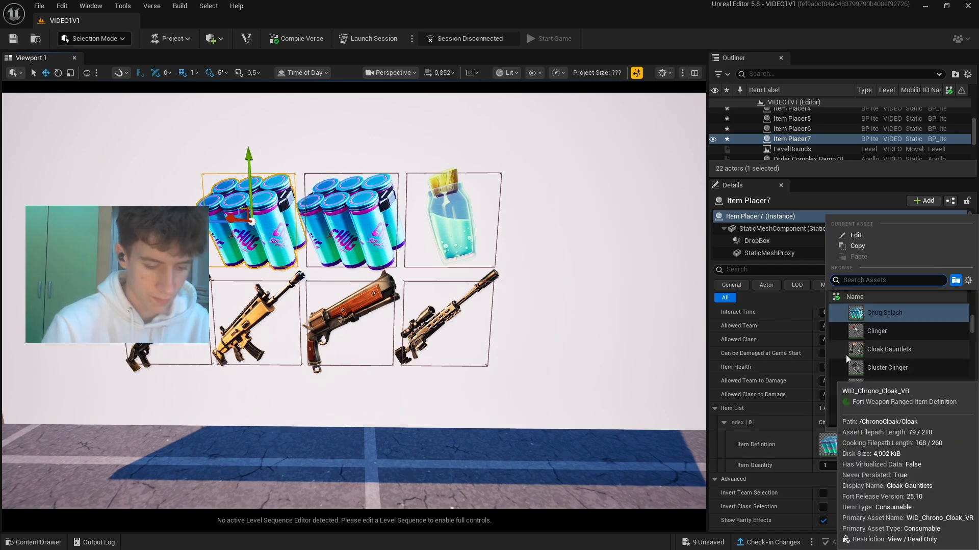
text(slurp)
click(900, 366)
Scale down the slurp, Chug Splash and Small Shield Potion placers in the upper row to an even size
key(r)
drag(251, 222, 280, 211)
right_drag(357, 255, 316, 250)
click(474, 234)
mouse_move(485, 232)
mouse_down()
mouse_move(471, 240)
mouse_move(482, 232)
mouse_up()
right_drag(481, 232, 541, 204)
mouse_move(390, 307)
right_down()
mouse_move(327, 301)
mouse_move(305, 311)
mouse_move(397, 313)
right_up()
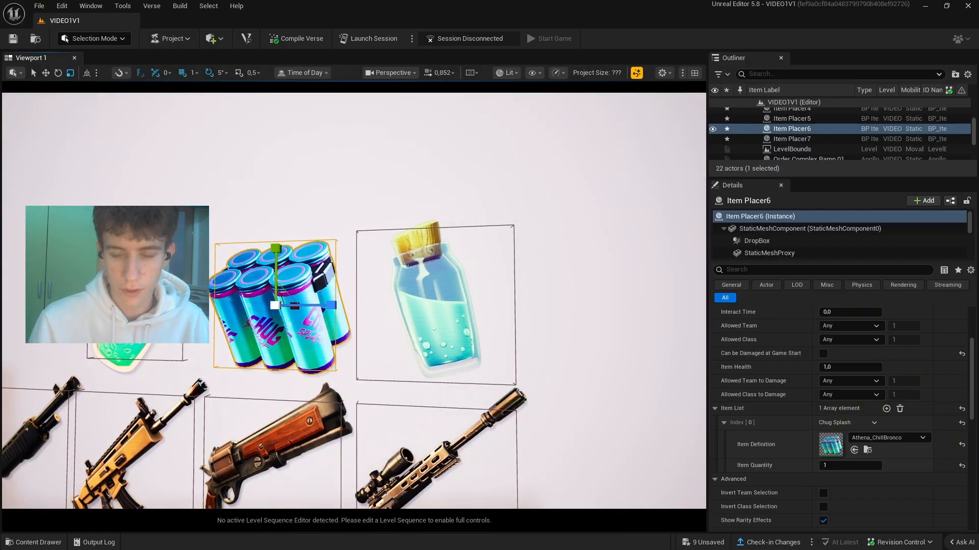
click(437, 301)
key(w)
drag(439, 301, 437, 308)
right_drag(437, 308, 356, 314)
Duplicate the slurp placer above the shotgun and set the copy's item definition to the red-and-purple plunger launcher
click(449, 342)
alt+drag(408, 322, 283, 321)
click(887, 438)
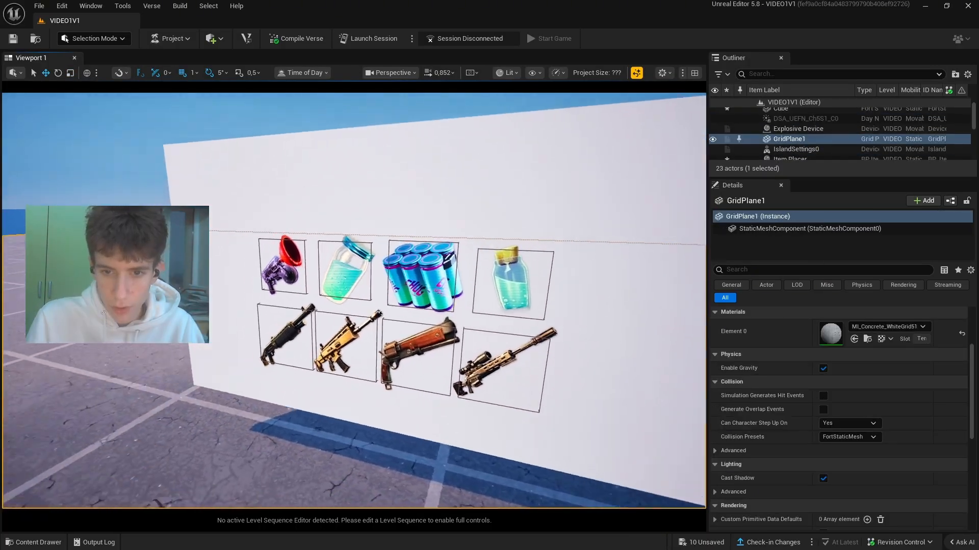
Select all eight item placers and move them together down close to the wall's lower edge
right_drag(354, 300, 433, 301)
right_drag(308, 317, 360, 294)
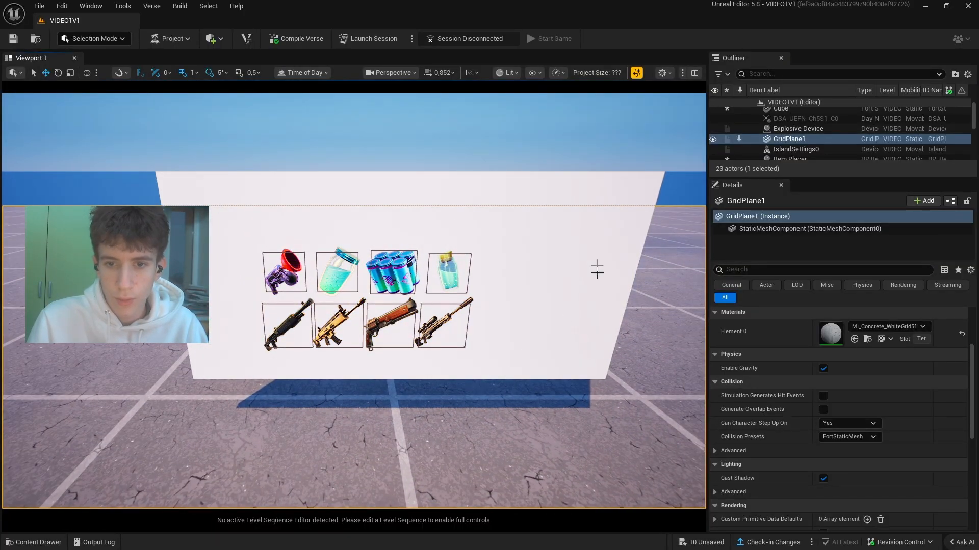
right_drag(463, 395, 479, 403)
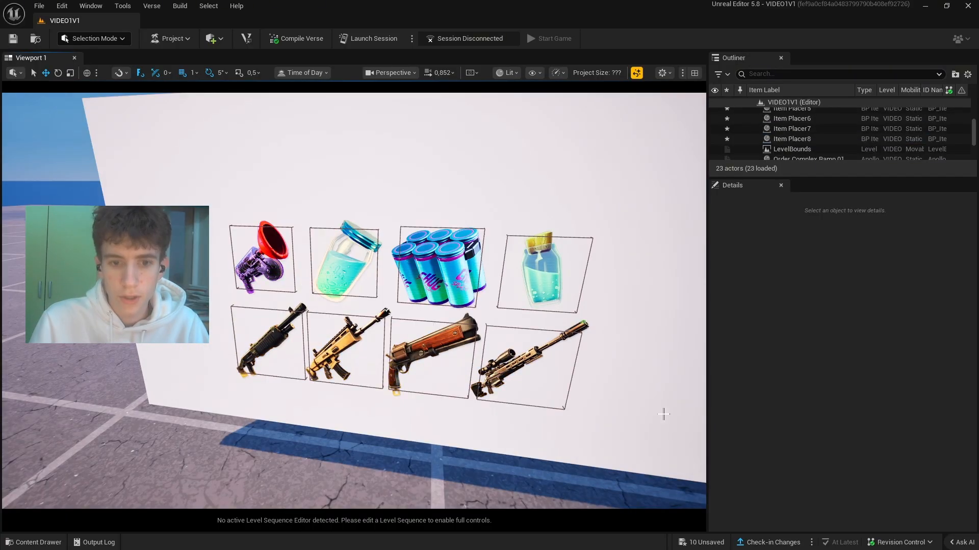
click(273, 344)
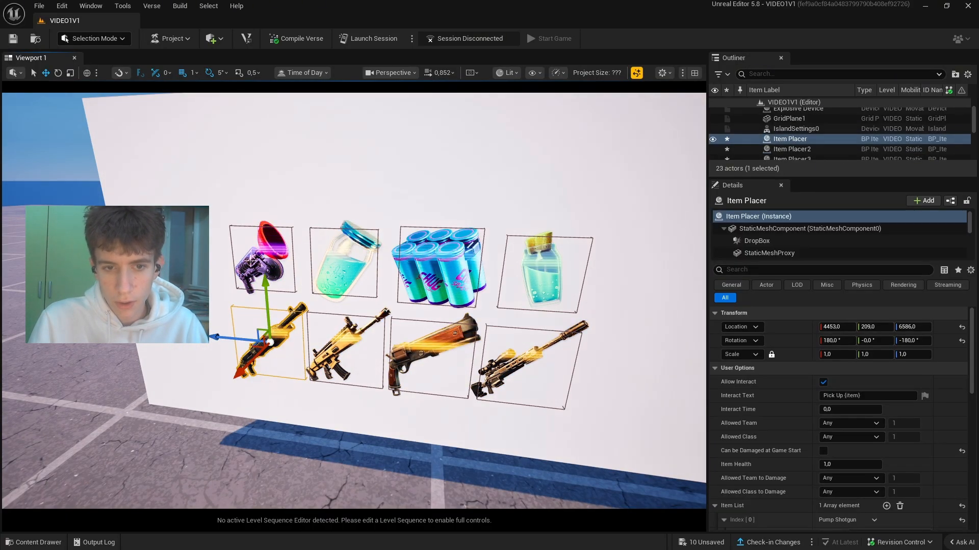
ctrl+click(262, 260)
ctrl+click(337, 266)
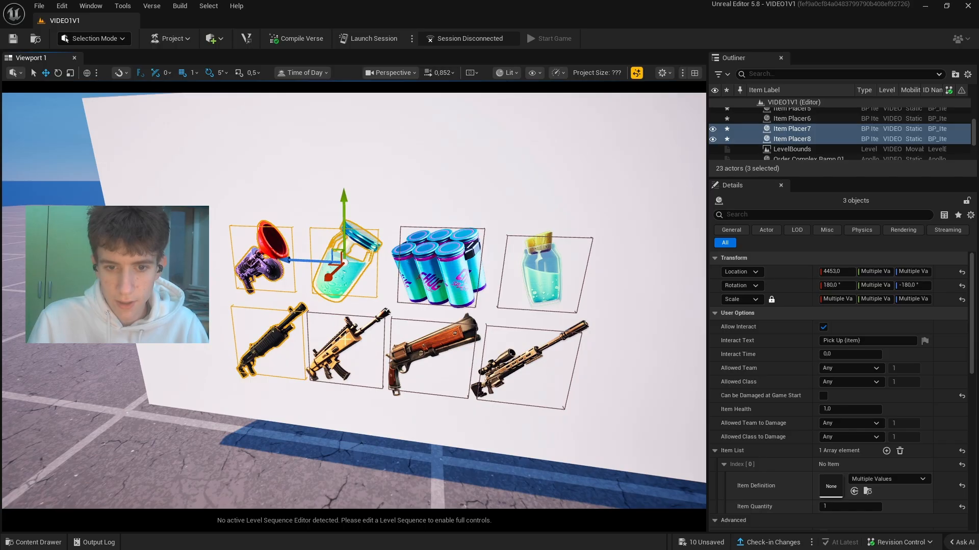
key(ctrl+shift+a)
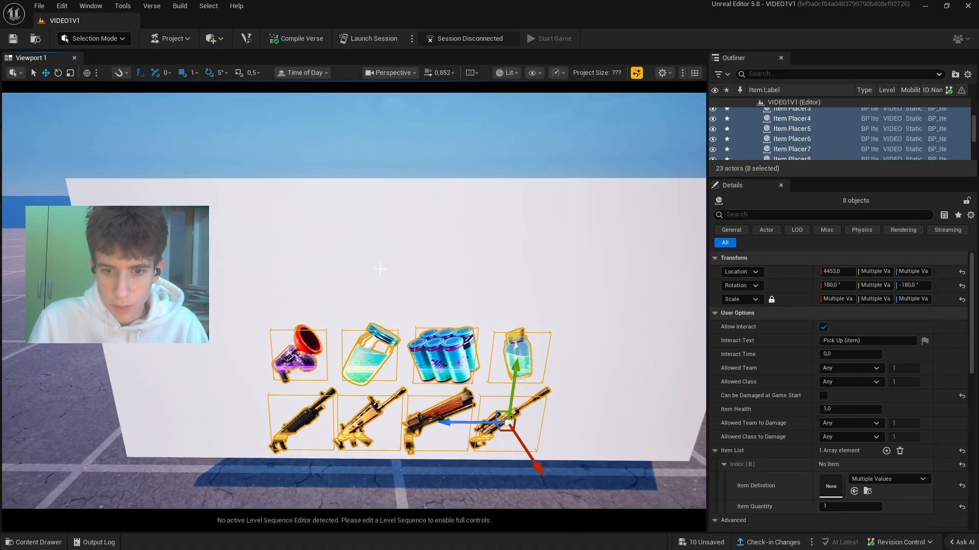
Resize the wall cube to a scale of about 0.17, 2.10, 3.69 so it fits closely around the item placers
click(380, 268)
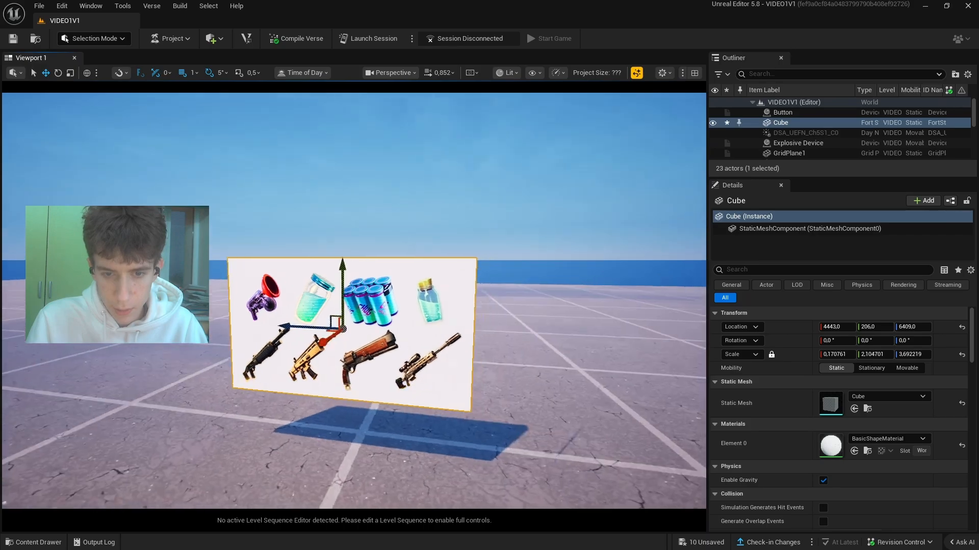
click(609, 284)
scroll(609, 284, up, 5)
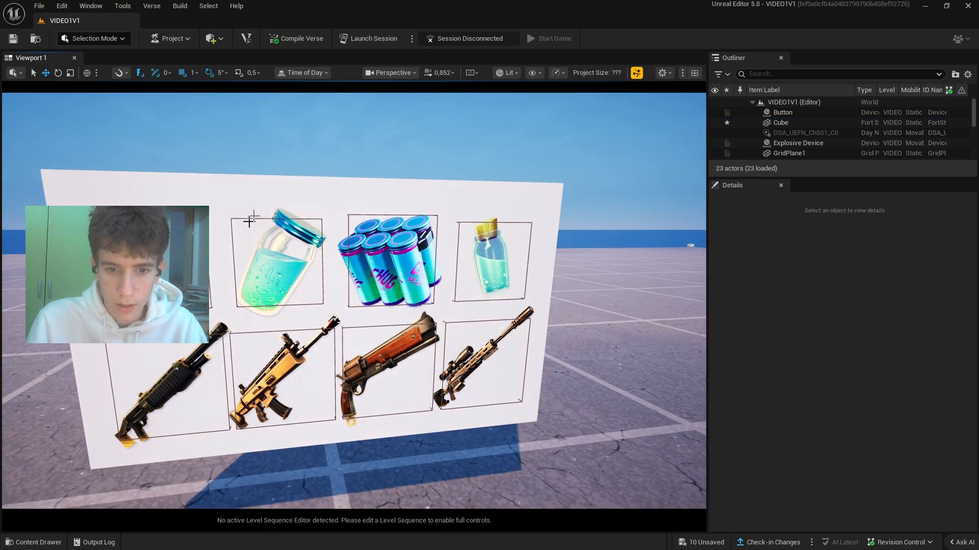
scroll(397, 228, down, 5)
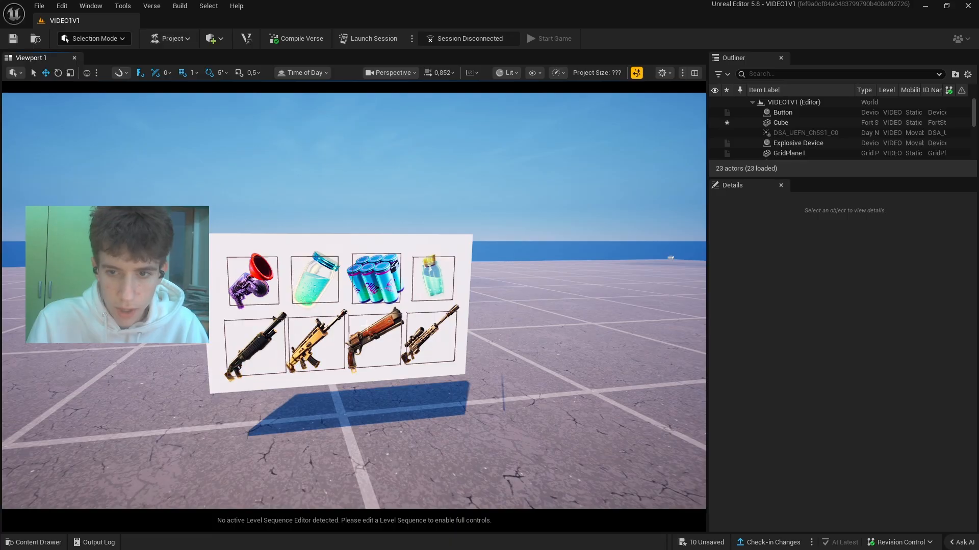
right_drag(367, 326, 367, 326)
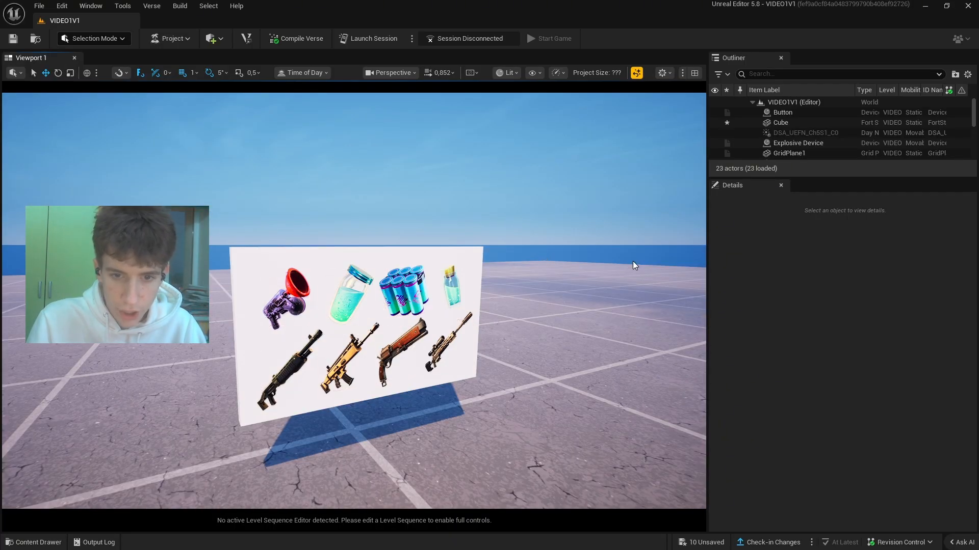
right_drag(632, 261, 632, 261)
right_drag(440, 380, 440, 380)
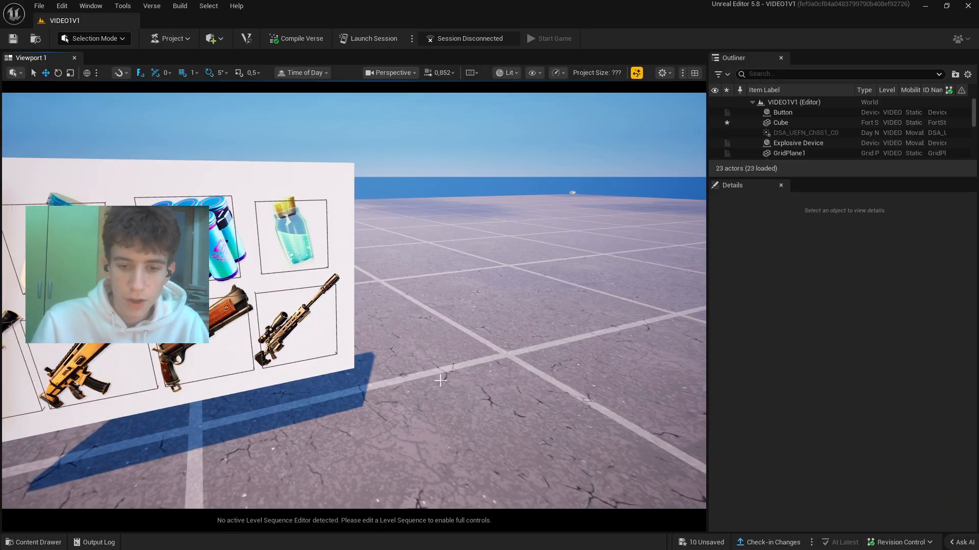
right_drag(485, 285, 486, 285)
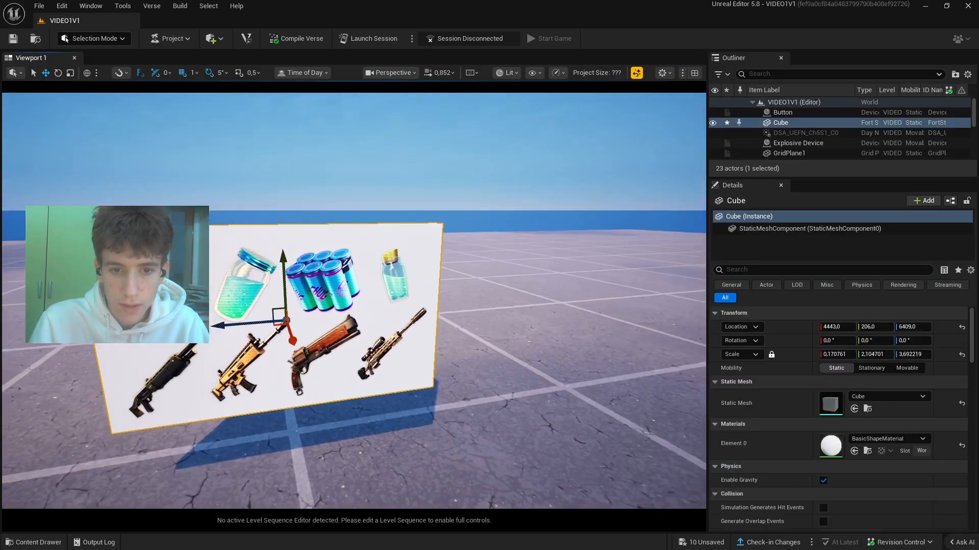
right_drag(485, 285, 485, 285)
right_drag(389, 256, 389, 255)
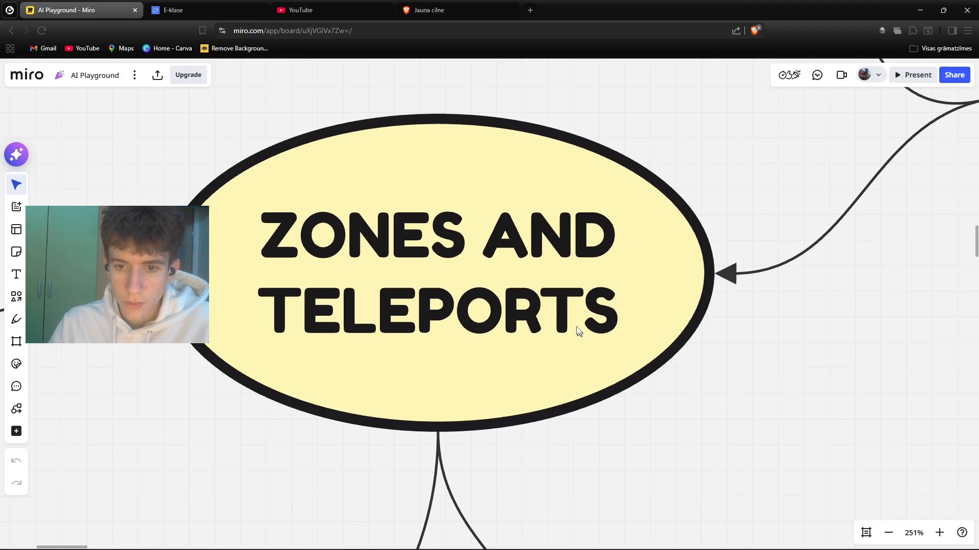
Switch to the Miro board and review the Zones and Teleports branch with its mutator node
right_drag(595, 455, 548, 164)
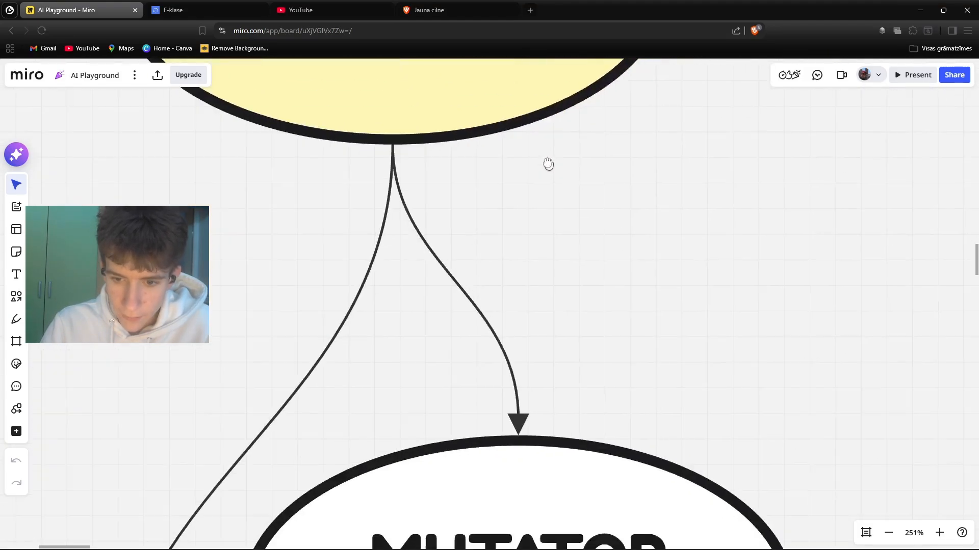
right_drag(529, 451, 479, 190)
right_drag(237, 368, 565, 90)
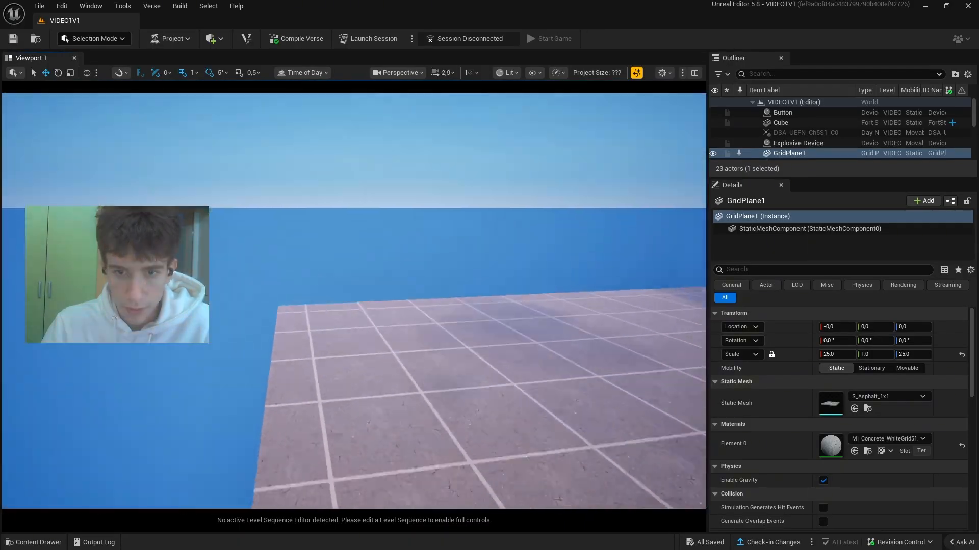
Return to Unreal Editor, search the Fortnite content for "mutator zone" and place a Mutator Zone device near the ramps
right_drag(354, 301, 454, 351)
click(246, 415)
right_drag(247, 415, 248, 367)
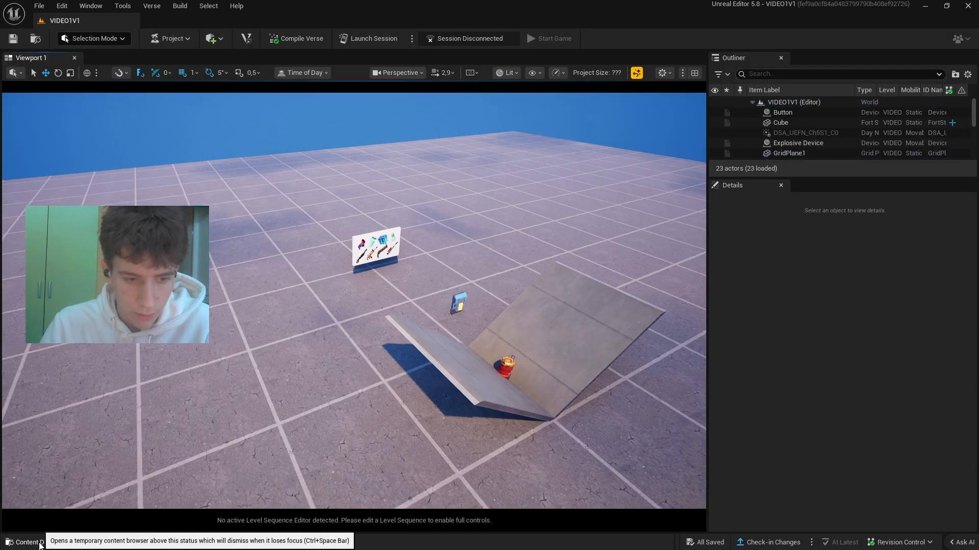
click(33, 543)
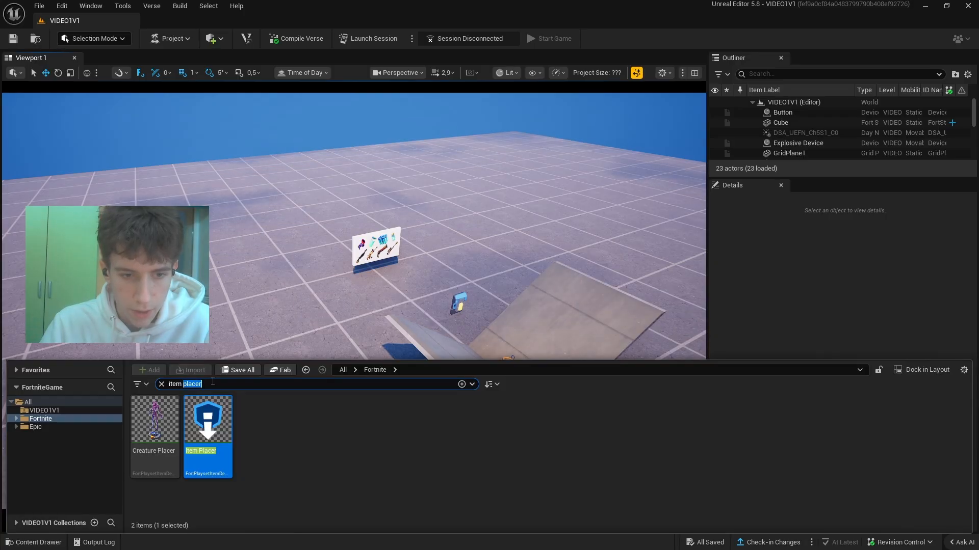
text(muta)
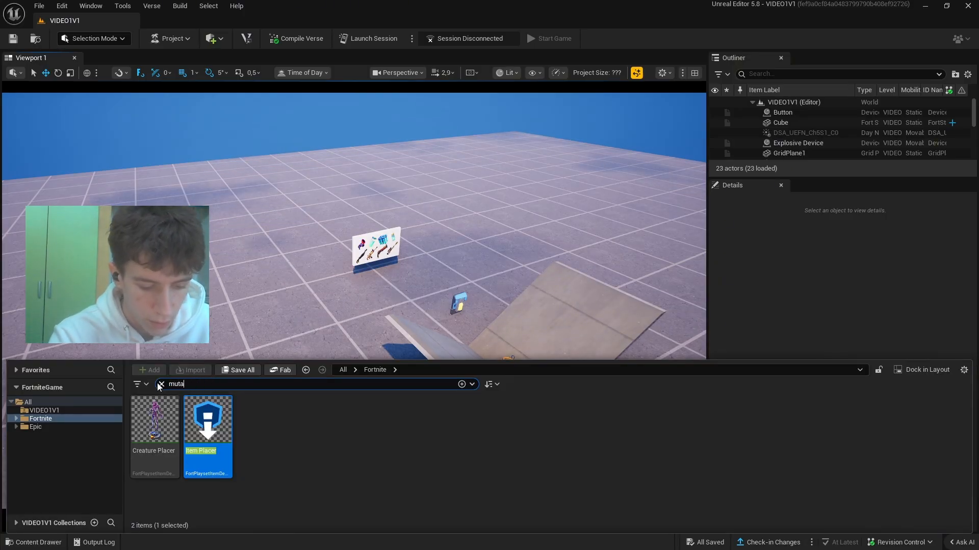
text(tor zone)
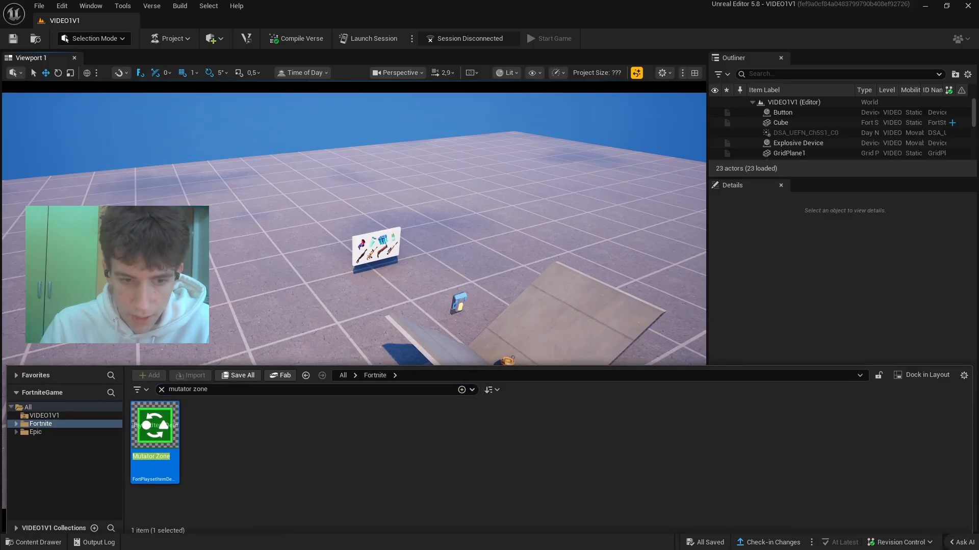
drag(154, 428, 333, 469)
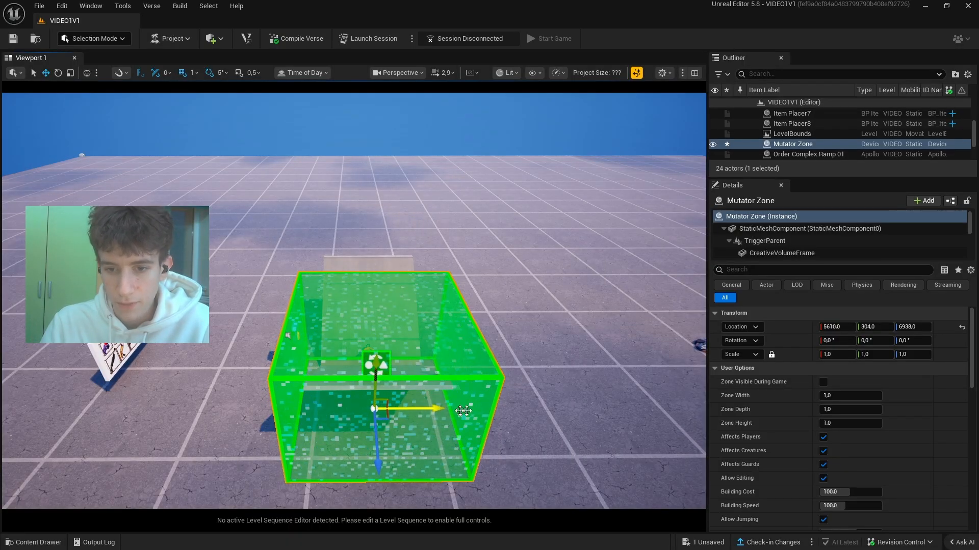
Move the Mutator Zone over the middle of the two ramps, to about 5640, 304, 6398
drag(463, 410, 466, 411)
key(d)
right_drag(466, 411, 290, 424)
drag(276, 376, 444, 376)
key(a)
right_drag(444, 376, 678, 286)
key(a)
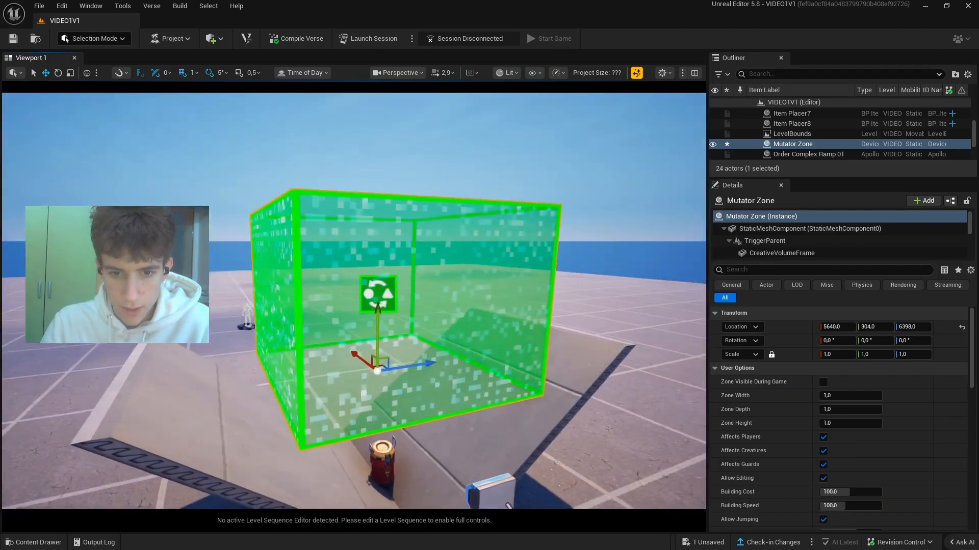
Lower the Mutator Zone beneath the map floor, to a vertical location of about -472
drag(379, 306, 380, 331)
right_drag(380, 331, 393, 306)
drag(405, 255, 387, 418)
drag(409, 279, 408, 299)
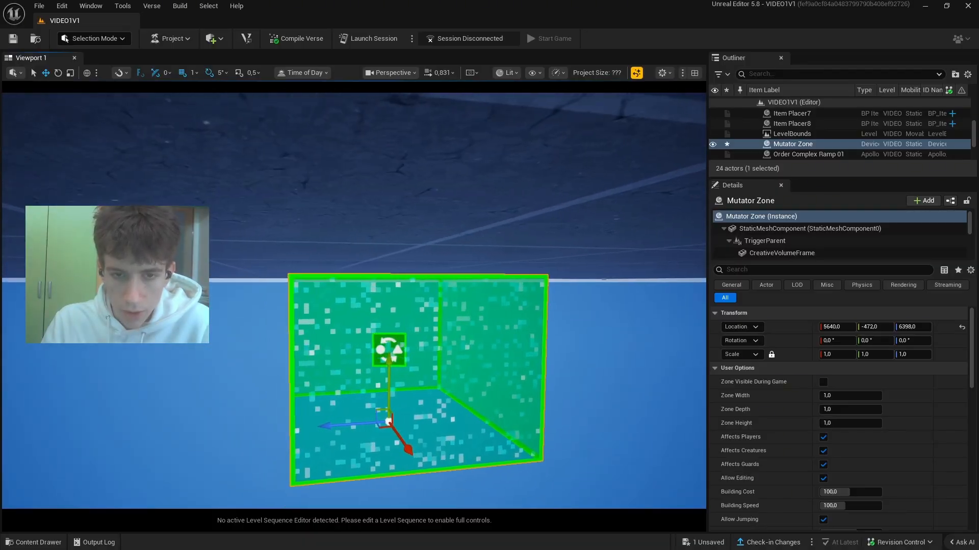
Set the Mutator Zone's width and depth to 100
right_drag(355, 300, 380, 357)
key(w)
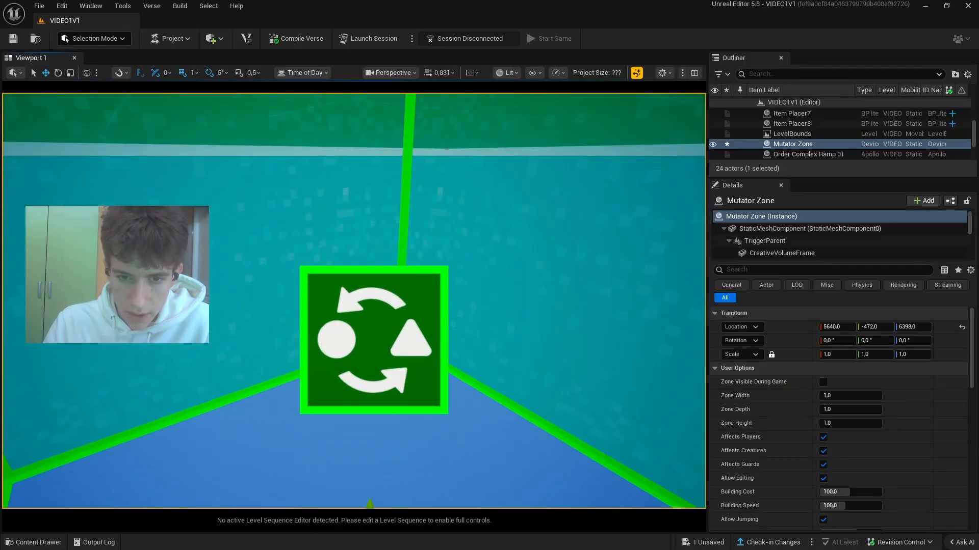
drag(839, 396, 881, 409)
scroll(834, 419, down, 3)
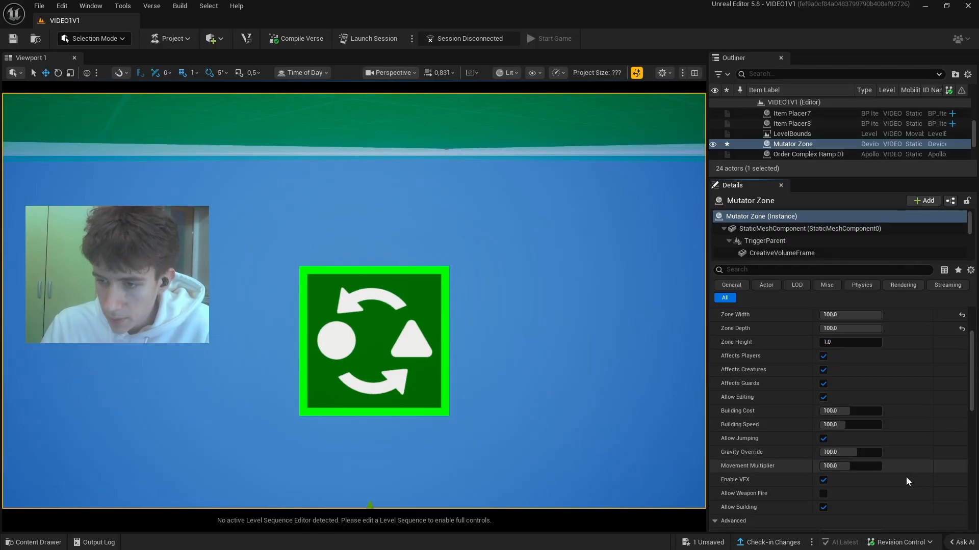
Turn off Enable VFX and Allow Building for the Mutator Zone
click(822, 480)
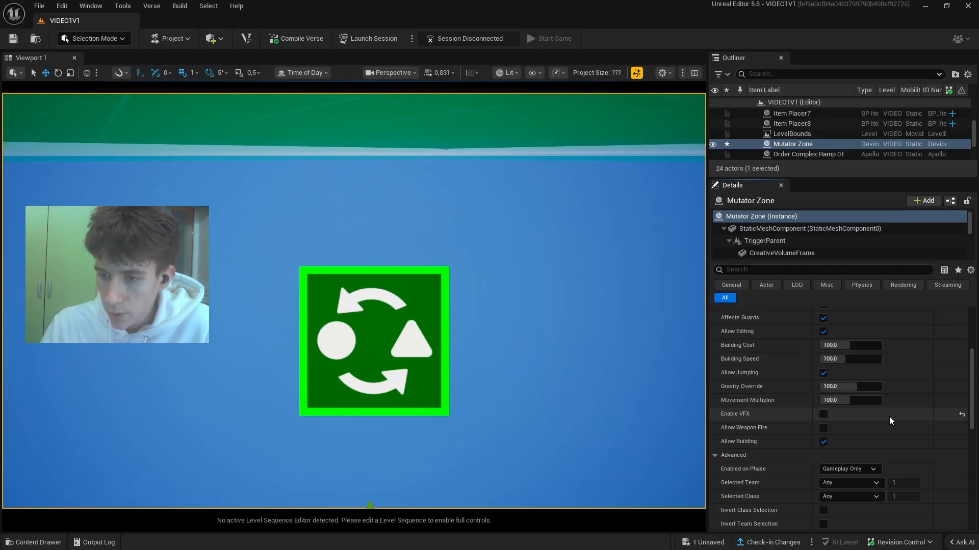
scroll(836, 433, down, 3)
click(823, 443)
scroll(863, 382, up, 2)
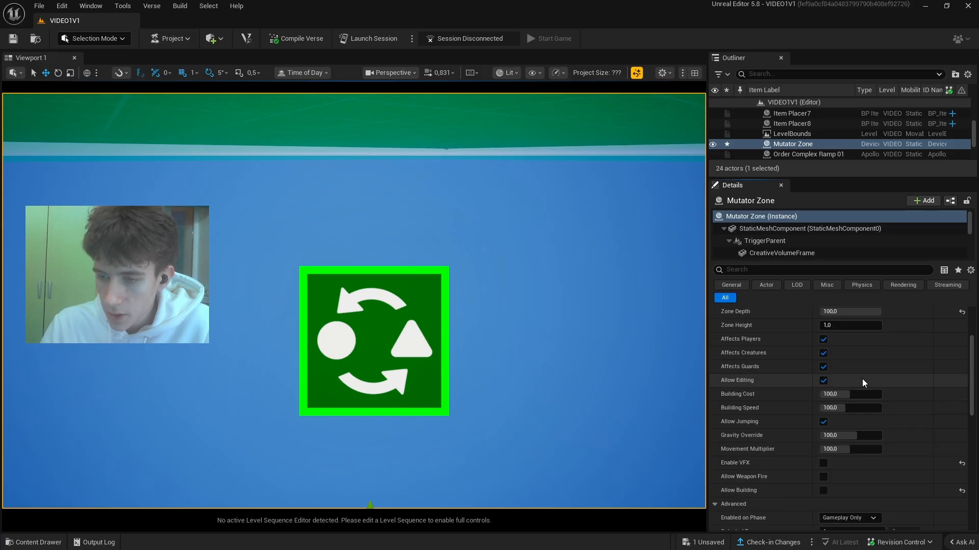
Choose the Mutator Zone's Enabled on Phase option and go to its functions and events settings
scroll(826, 384, down, 3)
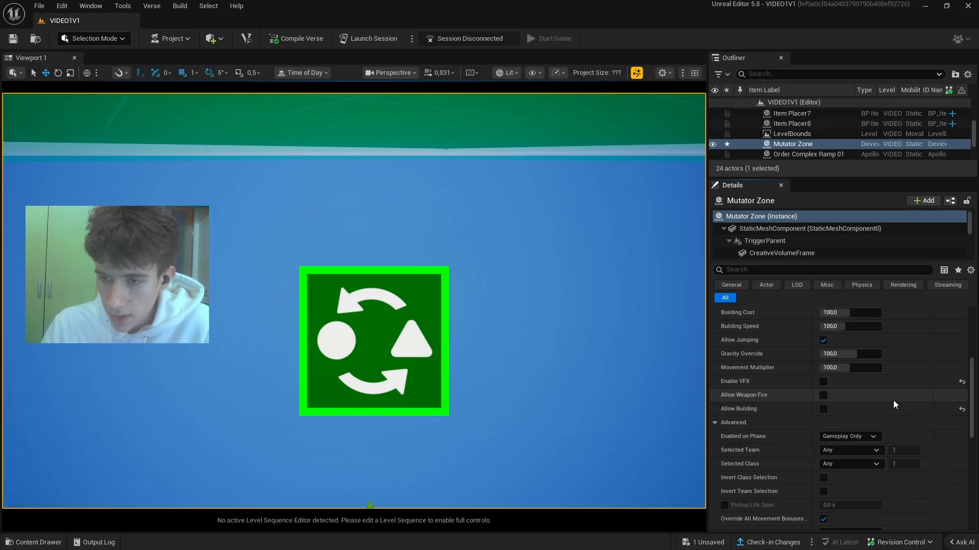
click(840, 437)
click(830, 455)
scroll(910, 465, down, 8)
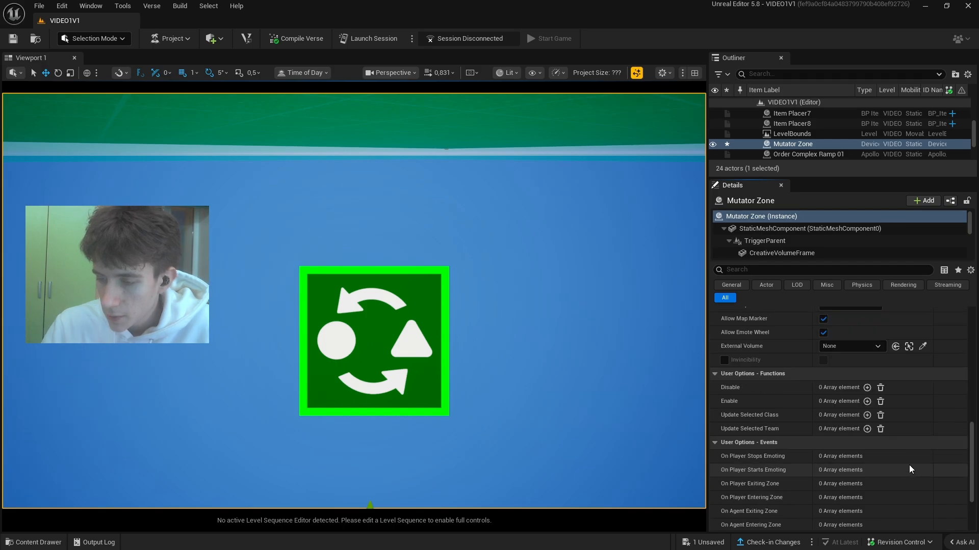
Search the Fortnite content for "teleporter" and place a Teleporter device on the floor in front of the ramps
key(f)
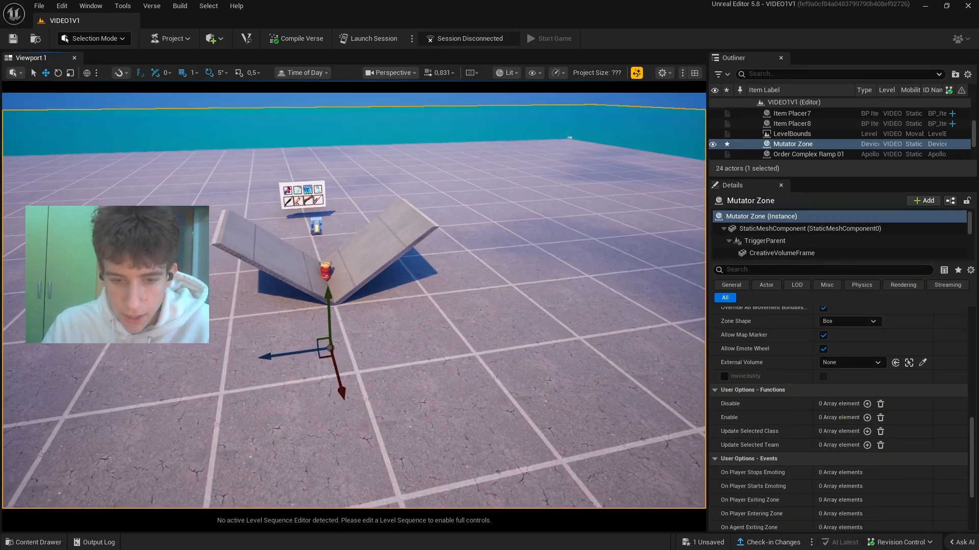
key(ctrl+space)
text(te)
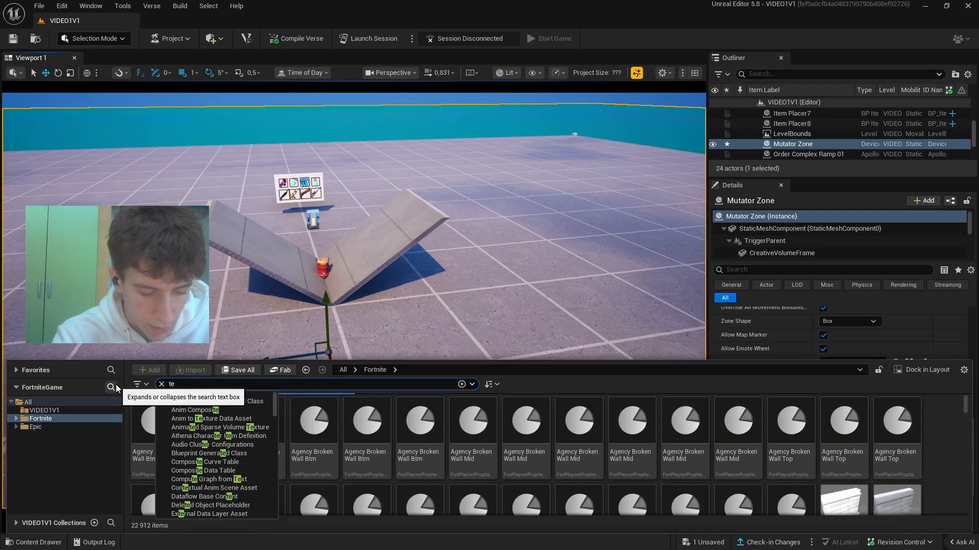
text(leporter)
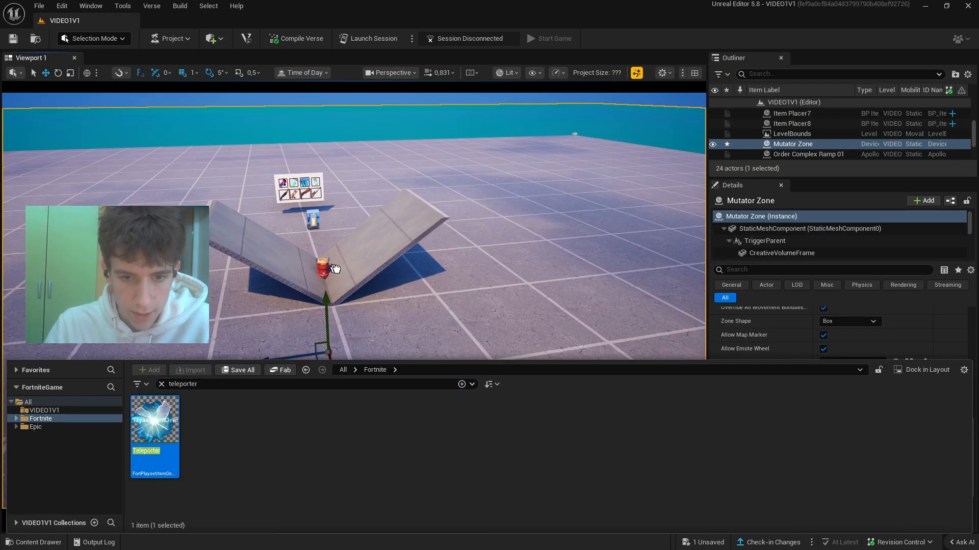
drag(154, 423, 358, 384)
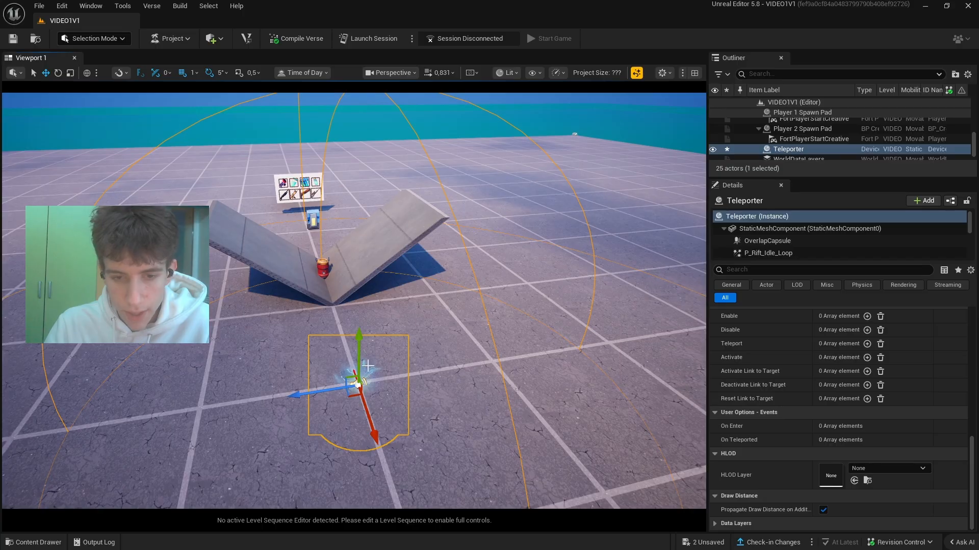
key(f)
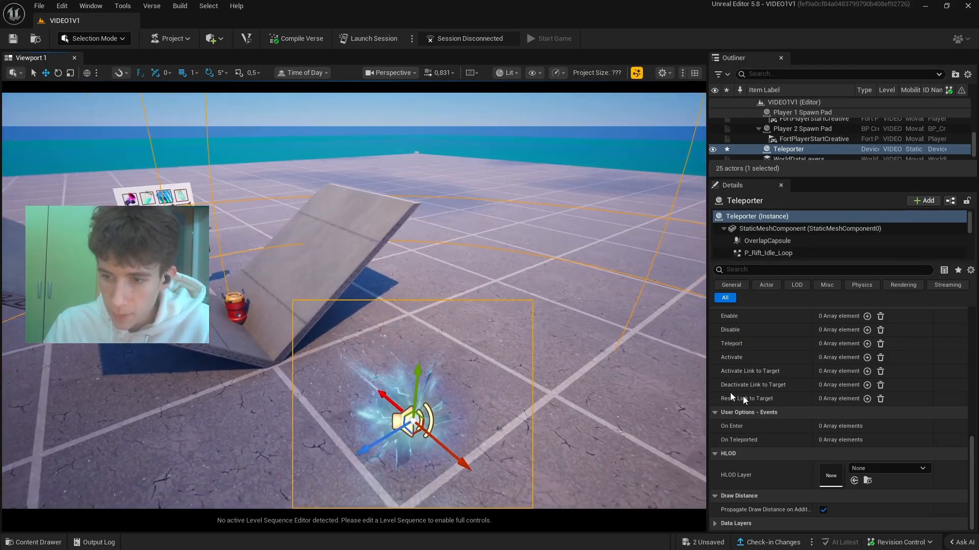
Turn off Teleporter Rift Visible, Play Visual Effects and Play Sound Effects for the Teleporter
scroll(871, 424, up, 10)
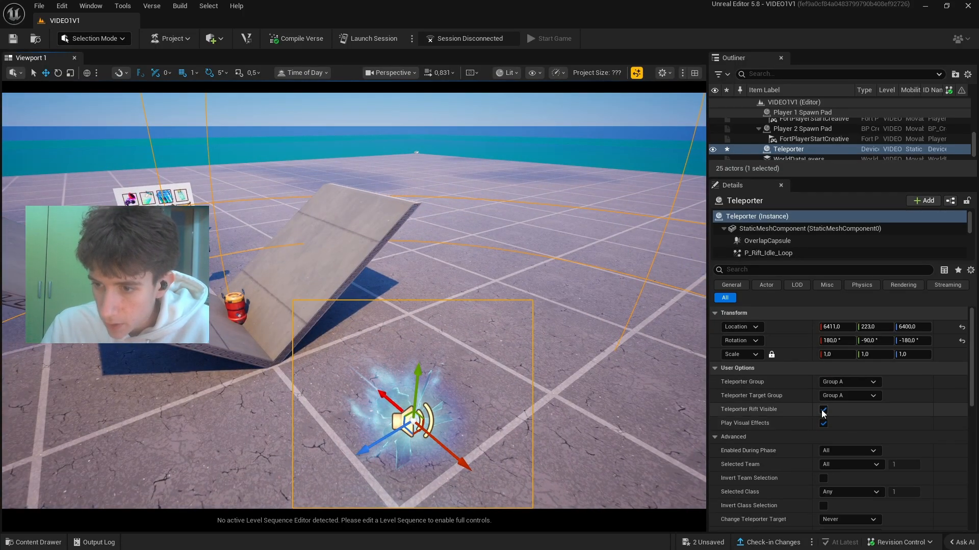
click(822, 410)
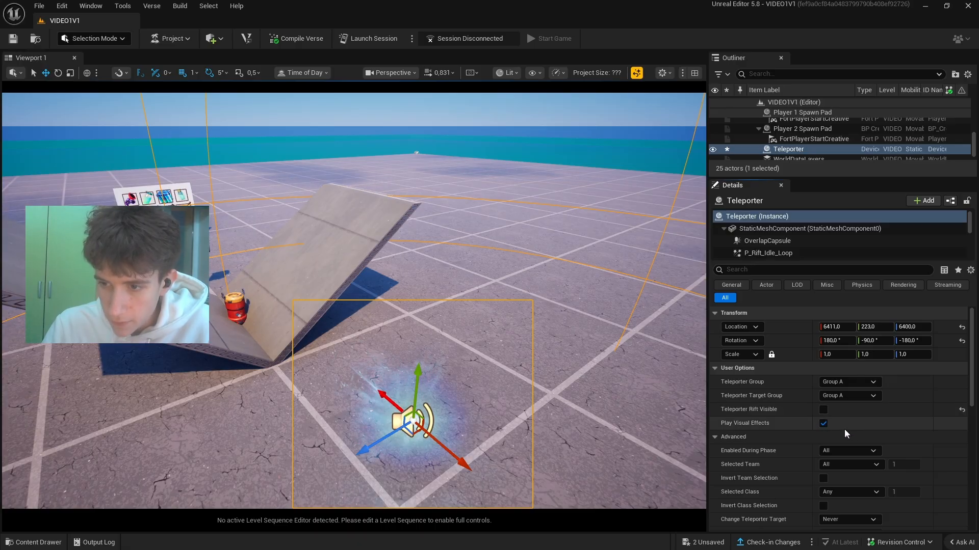
click(823, 424)
scroll(837, 401, down, 4)
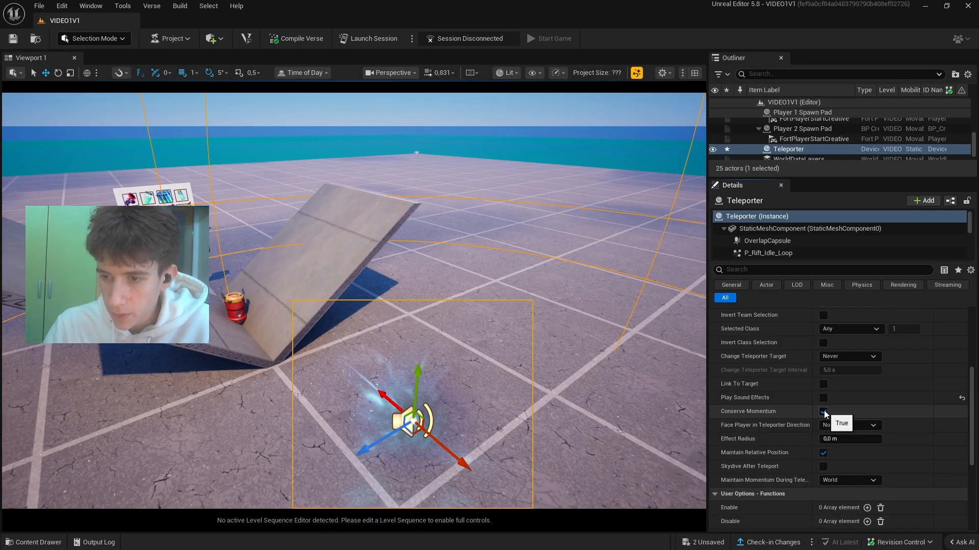
Bind the Teleporter's Teleport function to the Mutator Zone's On Player Entering Zone event
scroll(923, 420, down, 4)
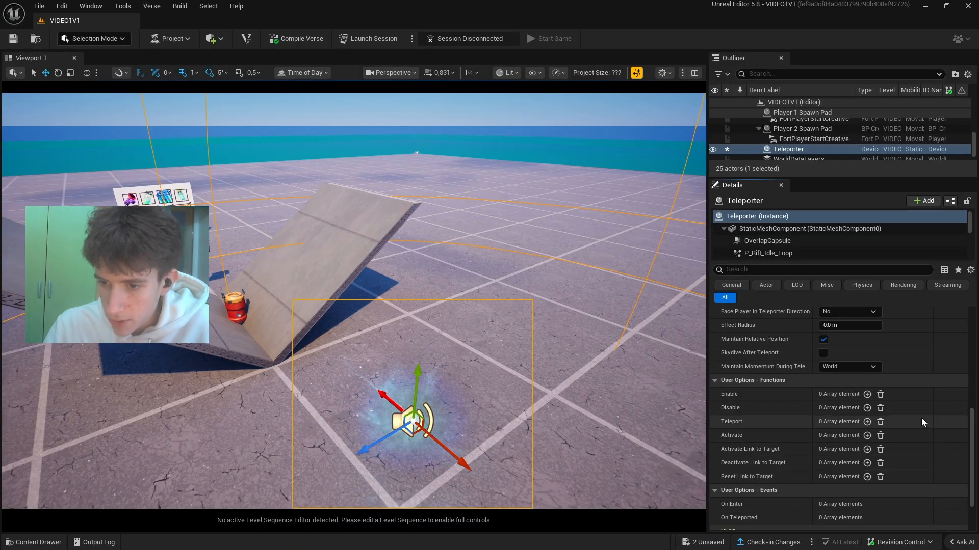
scroll(918, 421, down, 2)
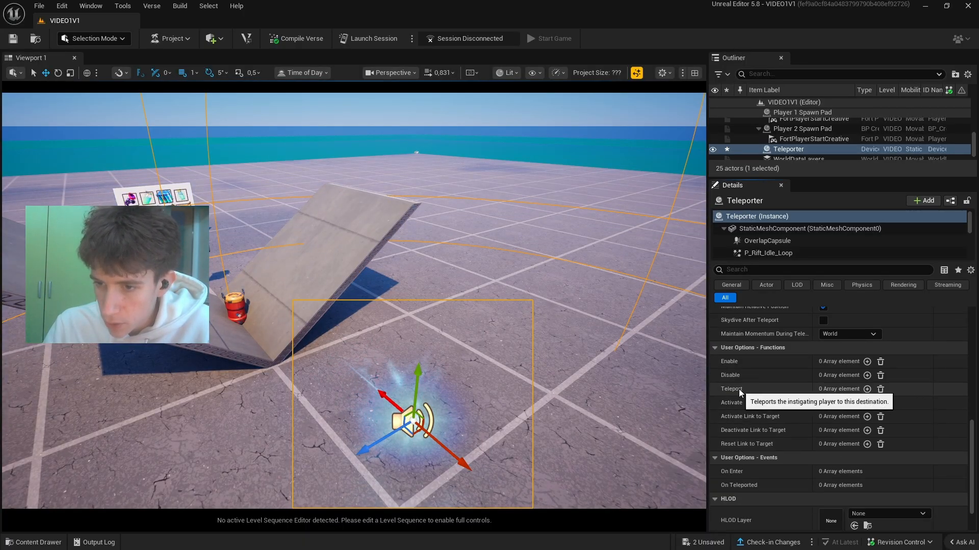
click(866, 389)
click(790, 401)
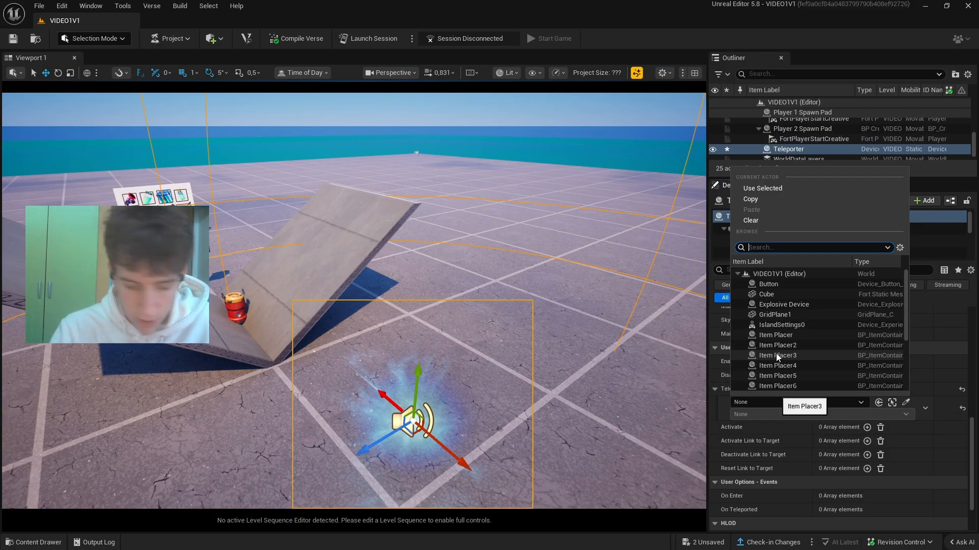
text(mutator zone)
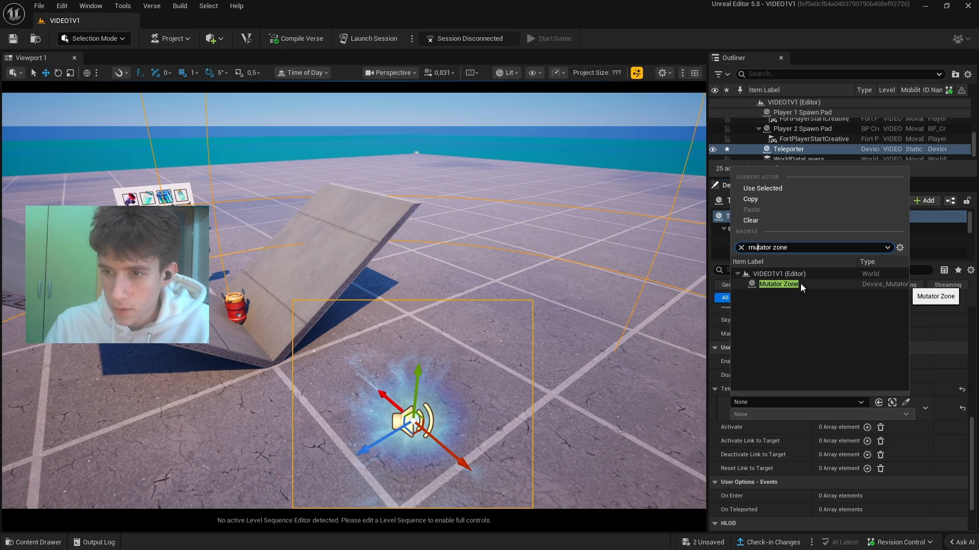
click(801, 284)
click(751, 414)
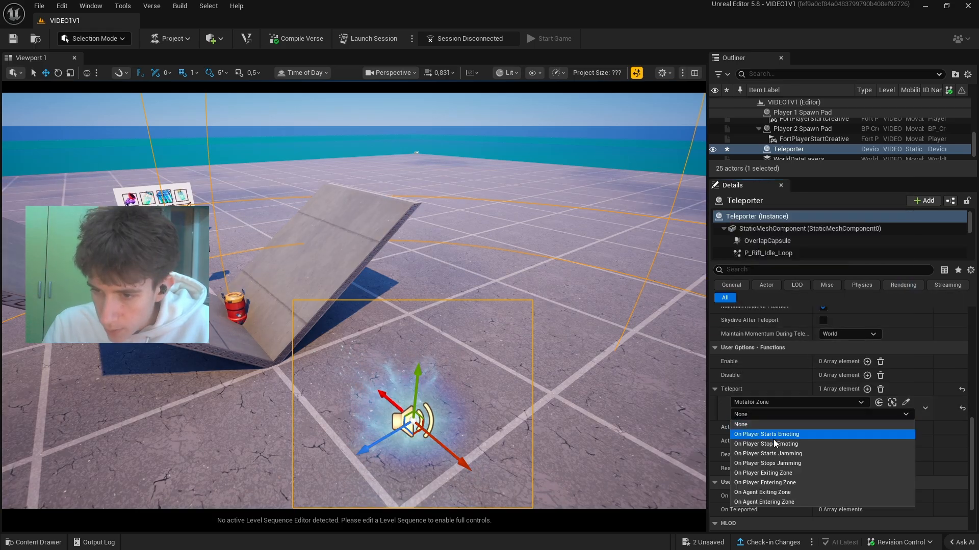
click(773, 483)
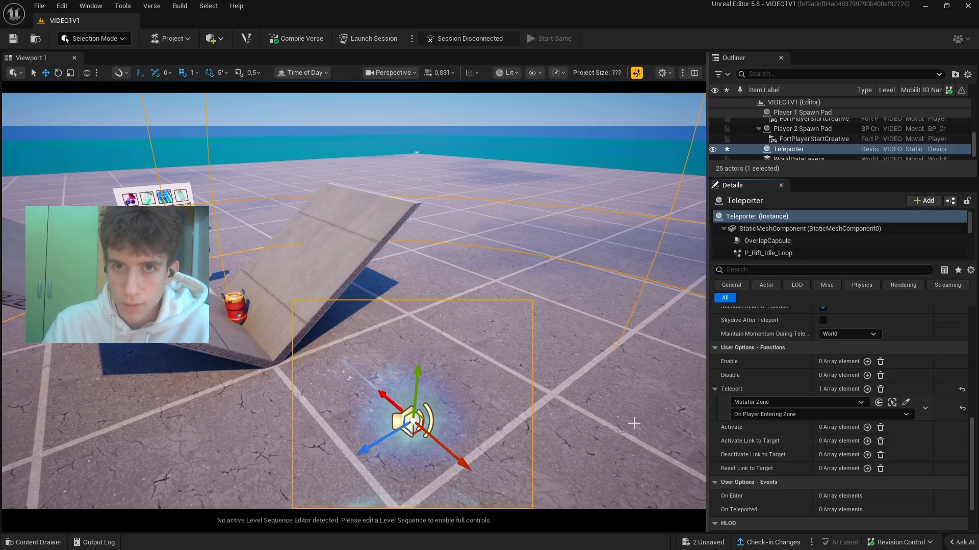
Save the Mutator Zone and Teleporter changes, and check the device plan on the Miro board
key(ctrl+s)
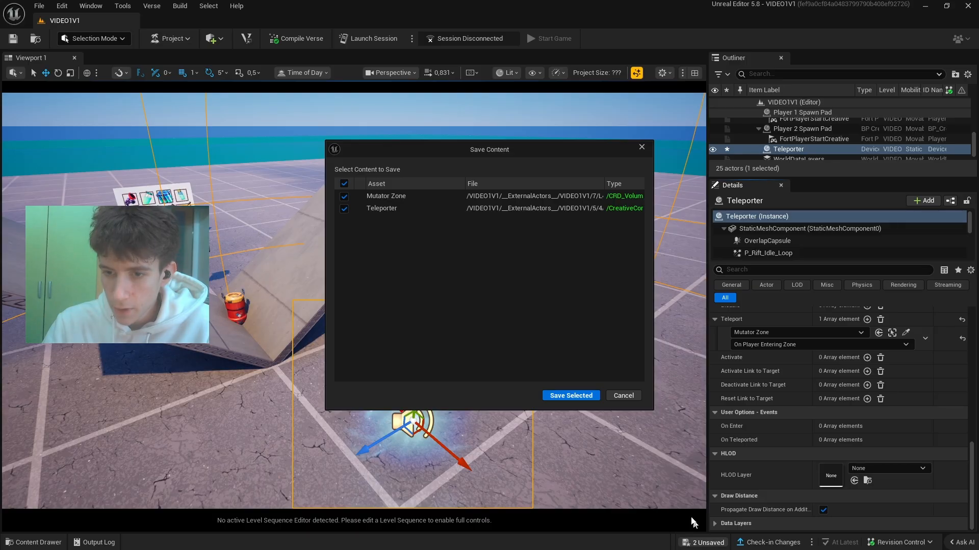
key(Return)
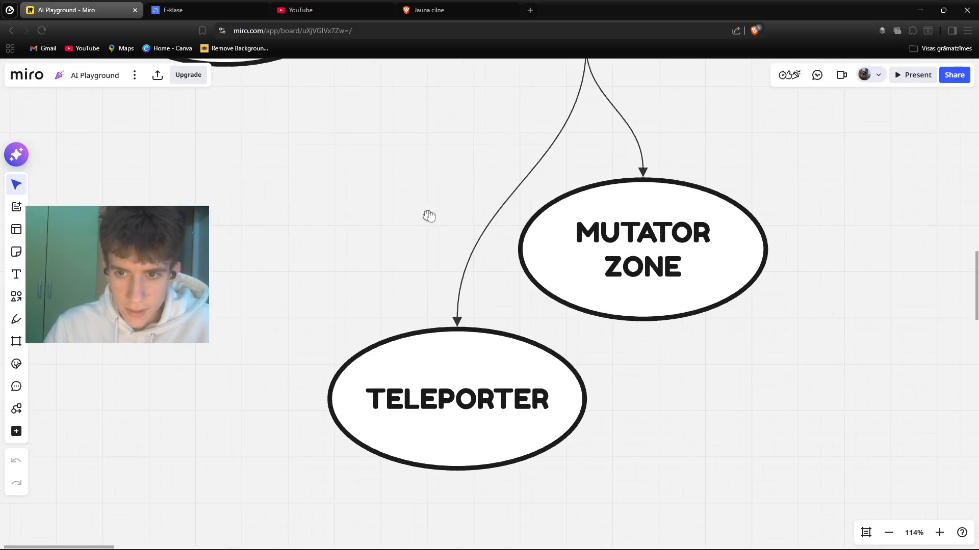
drag(429, 217, 628, 416)
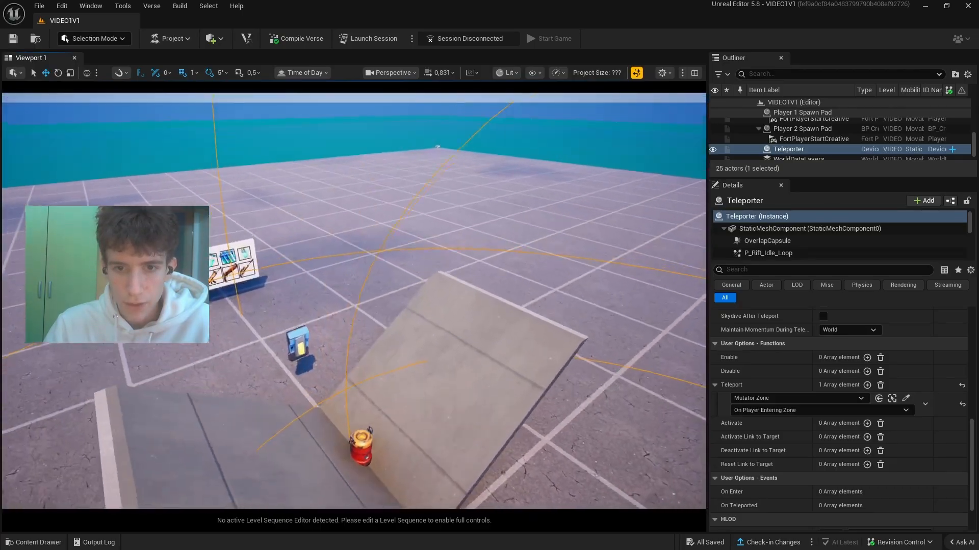
Back in Unreal Editor, search for "barrier device" and place a Barrier Device between the ramps at the explosive barrel
scroll(354, 301, up, 10)
key(w)
right_drag(354, 301, 306, 316)
scroll(313, 263, up, 5)
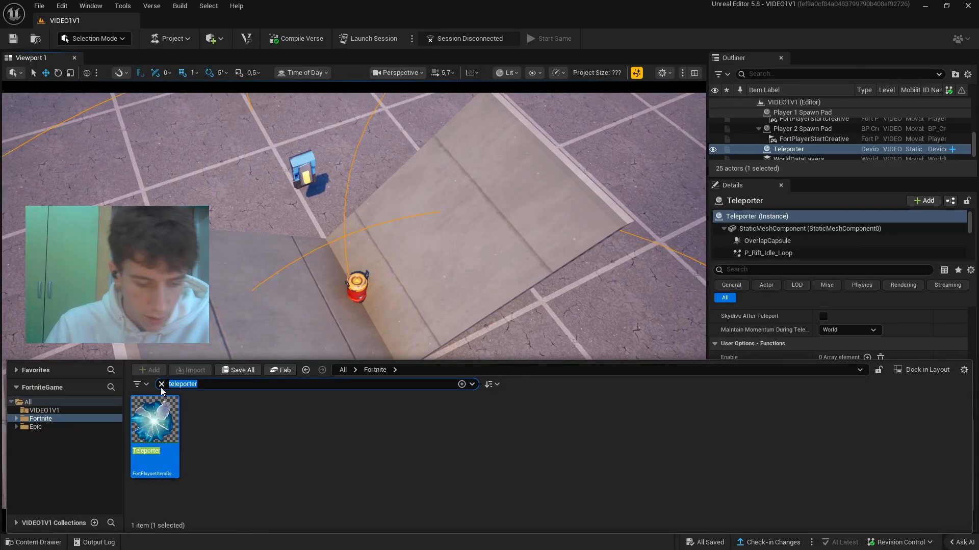
text(barrier device)
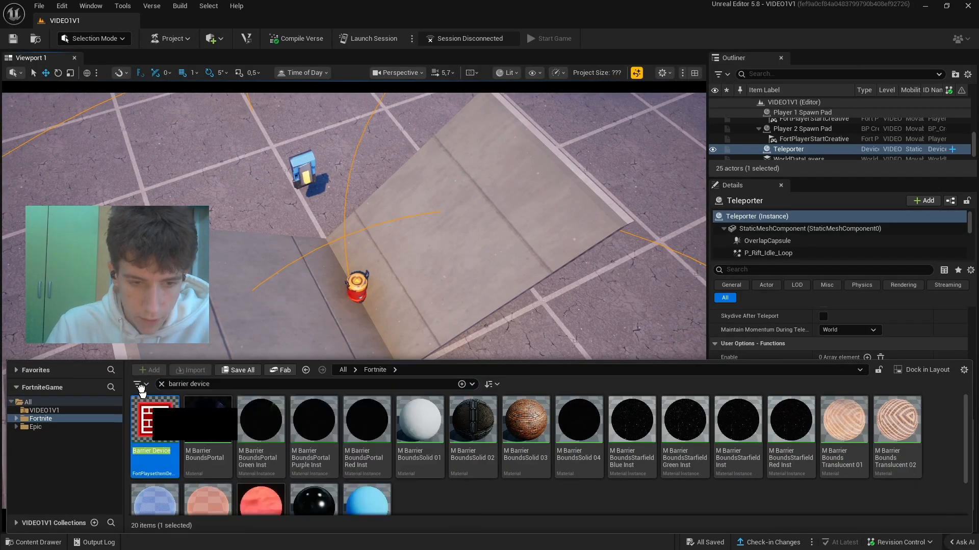
drag(154, 419, 356, 284)
drag(356, 284, 356, 285)
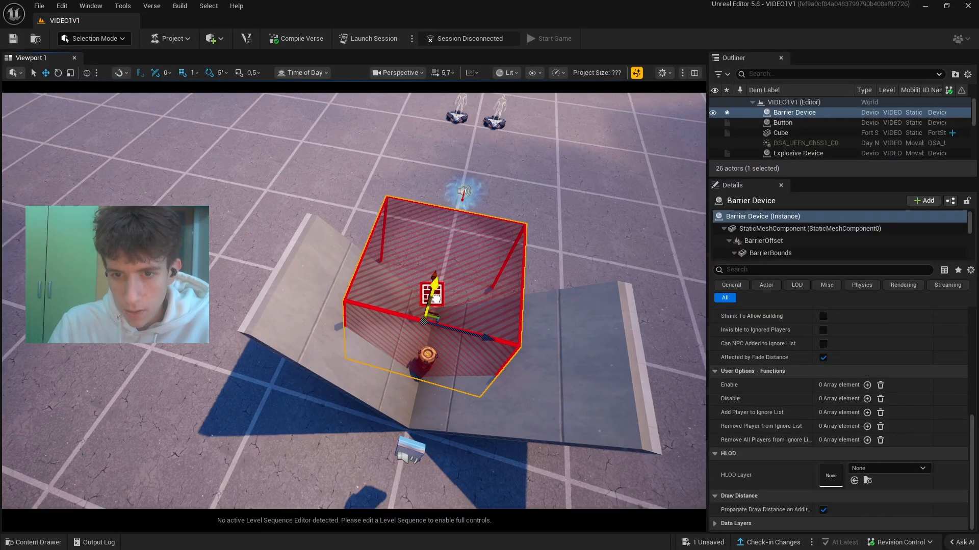
Examine the Barrier Device's box around the ramps from above, from the side and at floor level
key(f)
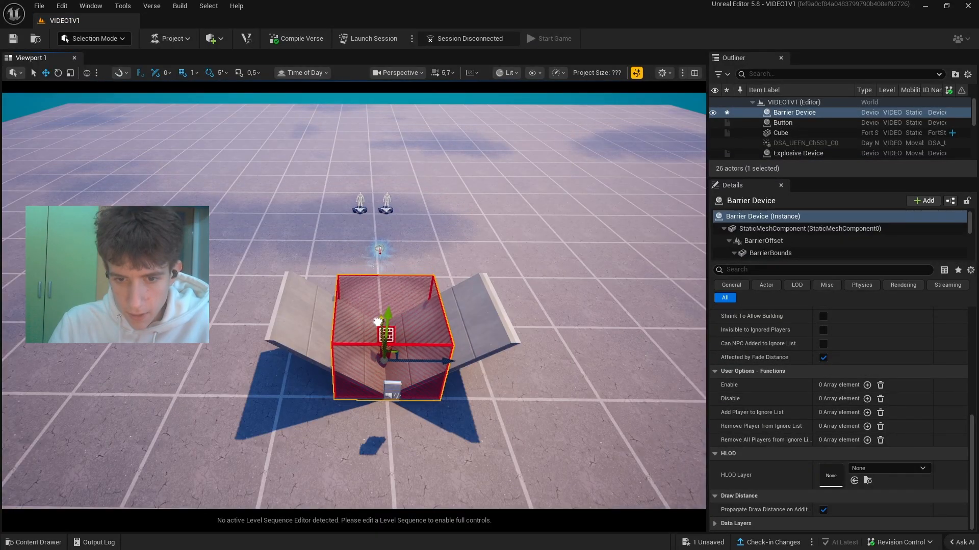
key(w)
right_drag(378, 322, 448, 278)
scroll(375, 283, down, 5)
key(a)
key(w)
key(s)
scroll(449, 278, down, 5)
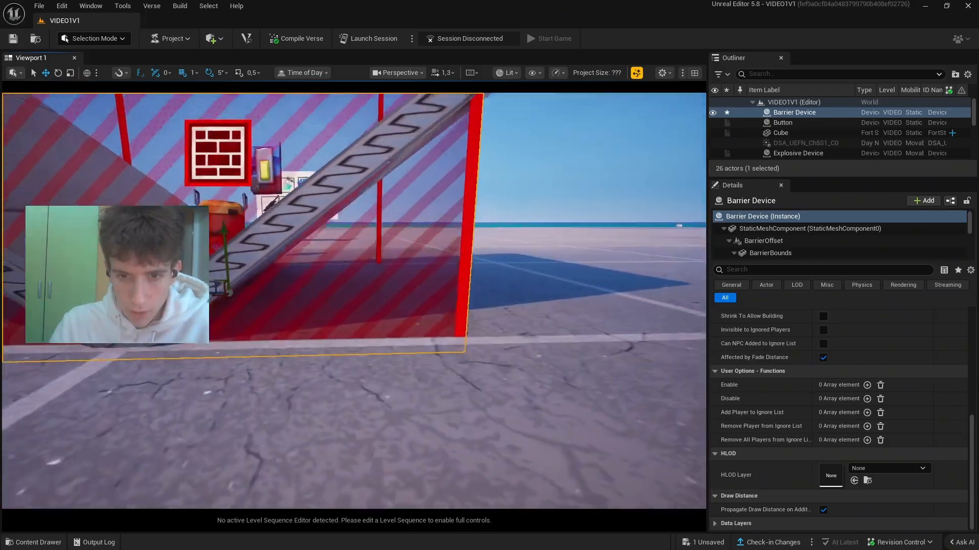
key(w)
right_drag(351, 357, 351, 358)
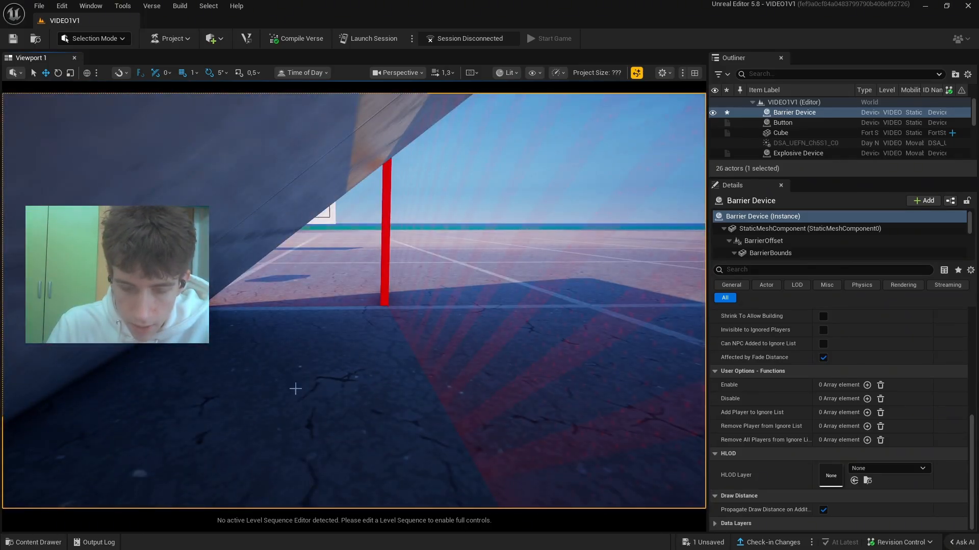
right_drag(295, 389, 321, 387)
scroll(321, 387, down, 3)
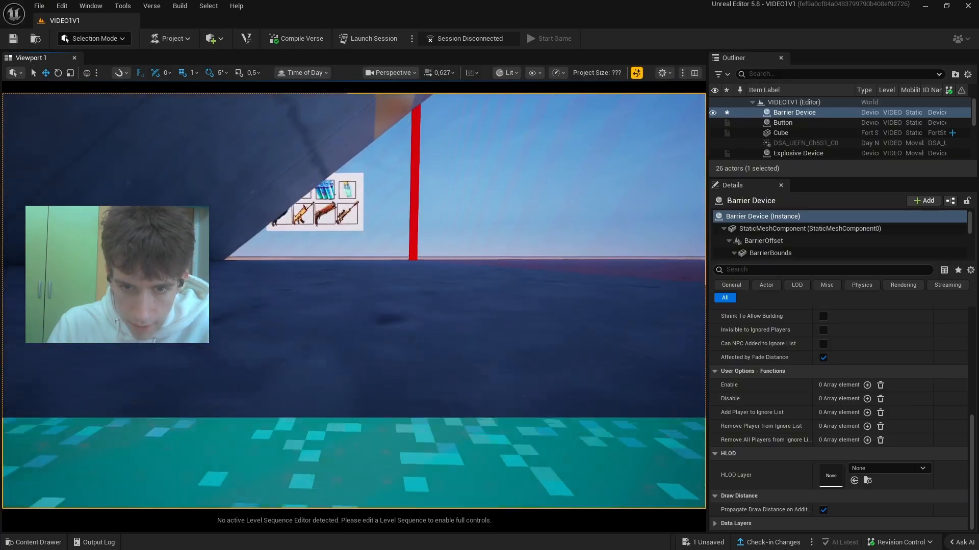
key(f)
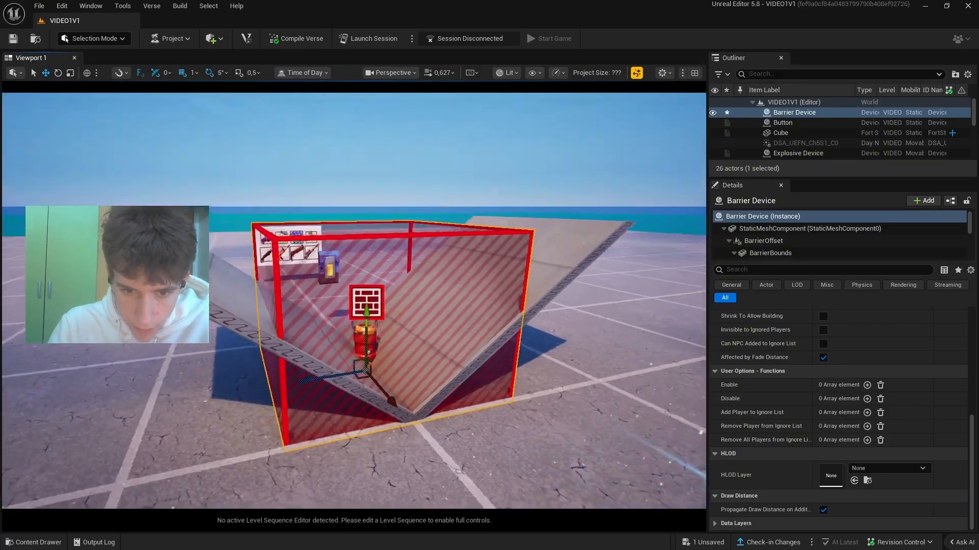
right_drag(321, 387, 321, 387)
Set the Barrier Device's depth, width and height to 70
scroll(807, 454, up, 5)
scroll(807, 454, up, 3)
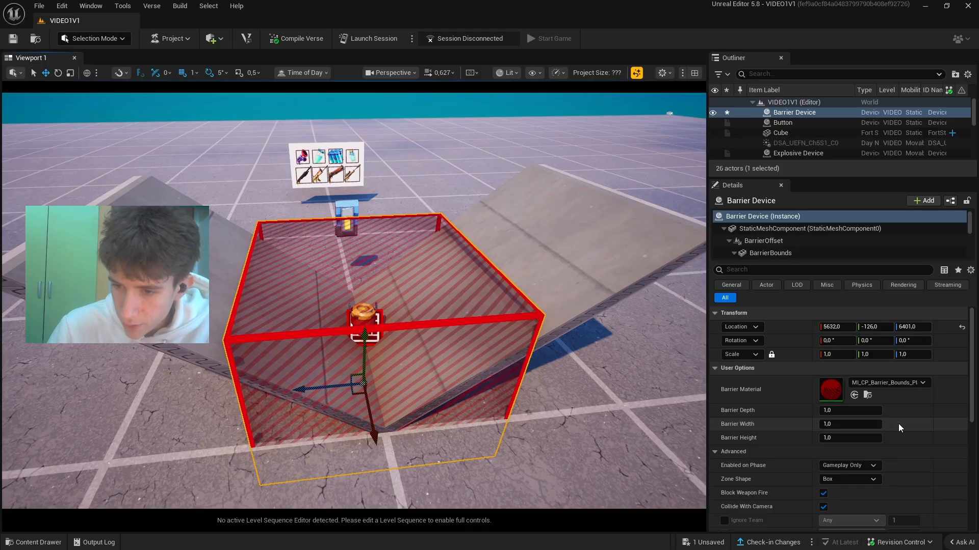
drag(847, 410, 873, 411)
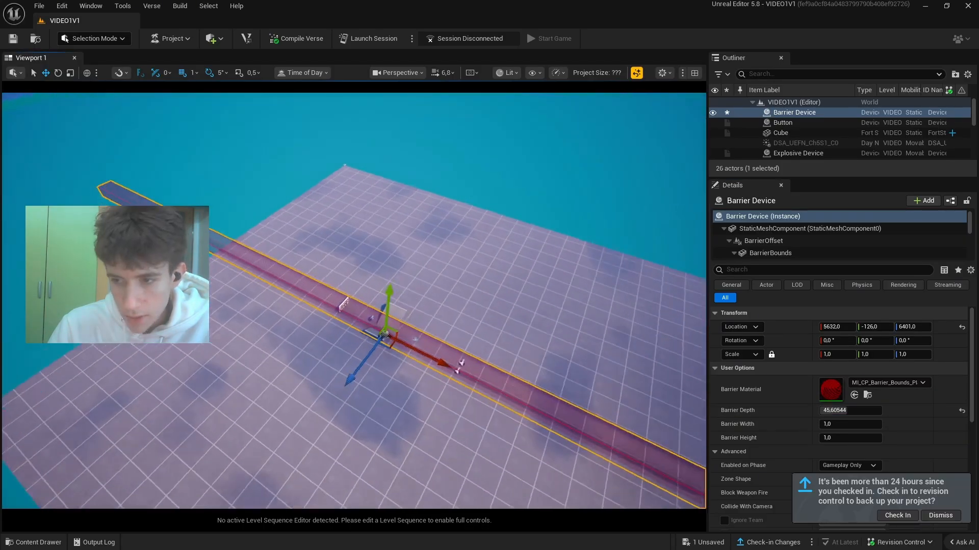
right_drag(353, 300, 306, 311)
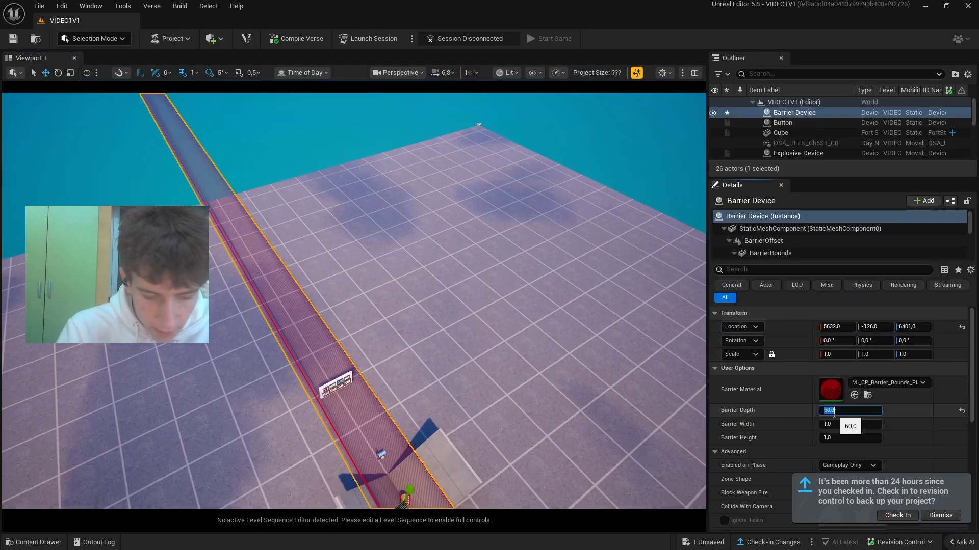
text(0)
key(Return)
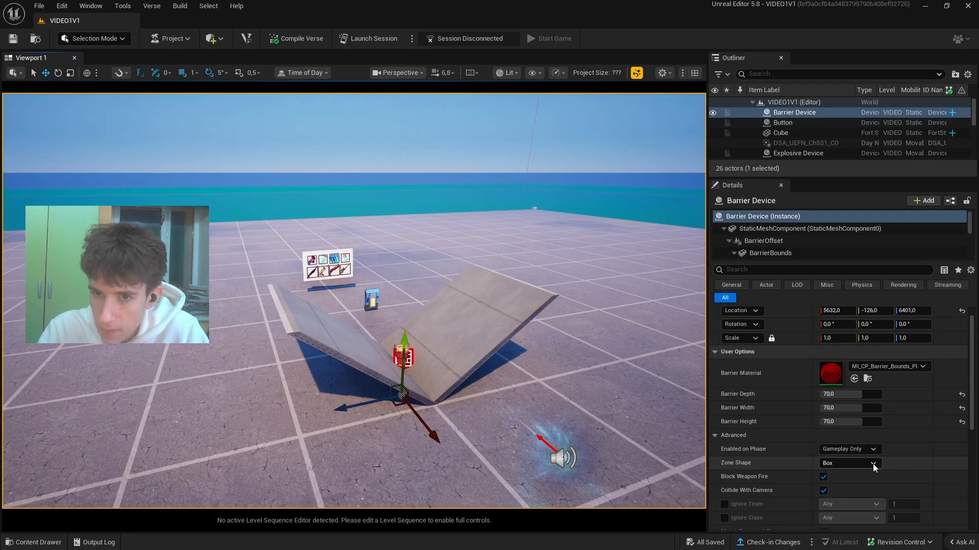
Set the Barrier Device's Zone Shape to Hollow Box, turn off Collide With Camera, and save the changes
click(872, 464)
click(857, 483)
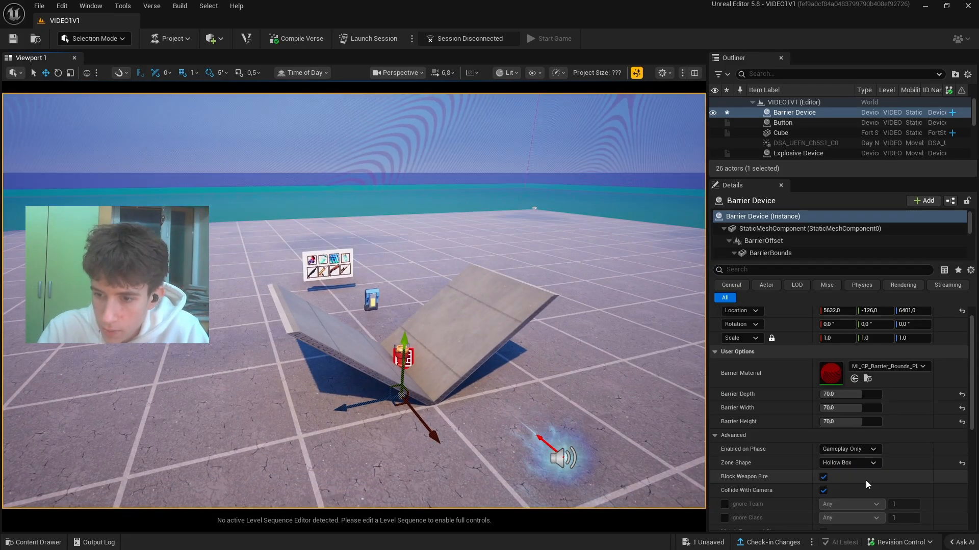
click(824, 492)
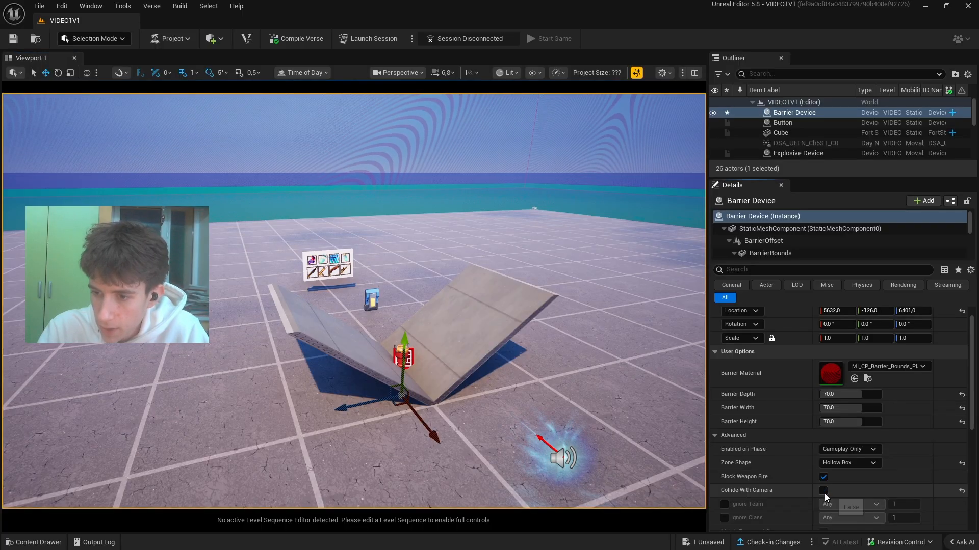
scroll(866, 492, up, 1)
right_drag(458, 332, 444, 381)
key(f)
scroll(438, 316, up, 2)
scroll(382, 301, down, 4)
key(ctrl+s)
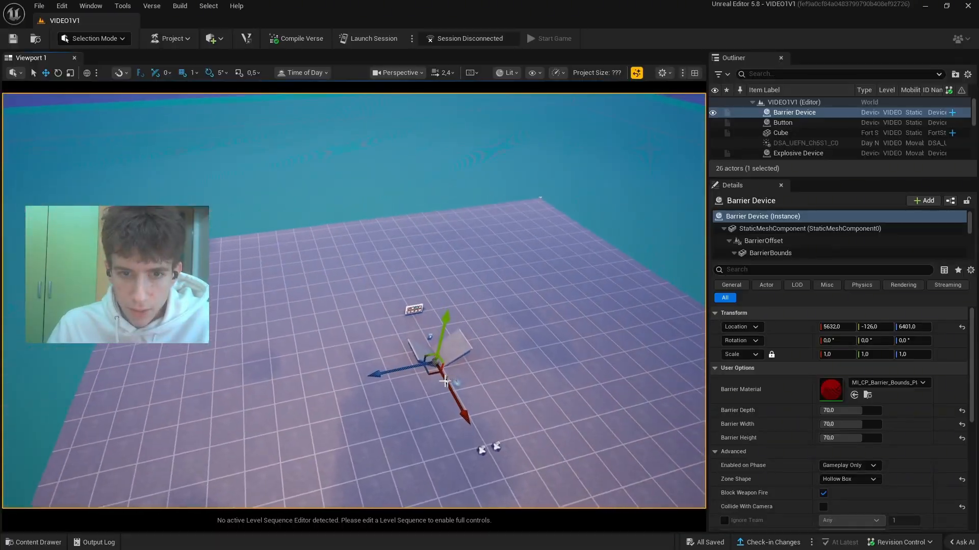
Shift the GridPlane1 floor along its blue axis to a location of about 2289, centring it under the ramps, and save
click(290, 338)
right_drag(275, 336, 334, 339)
key(r)
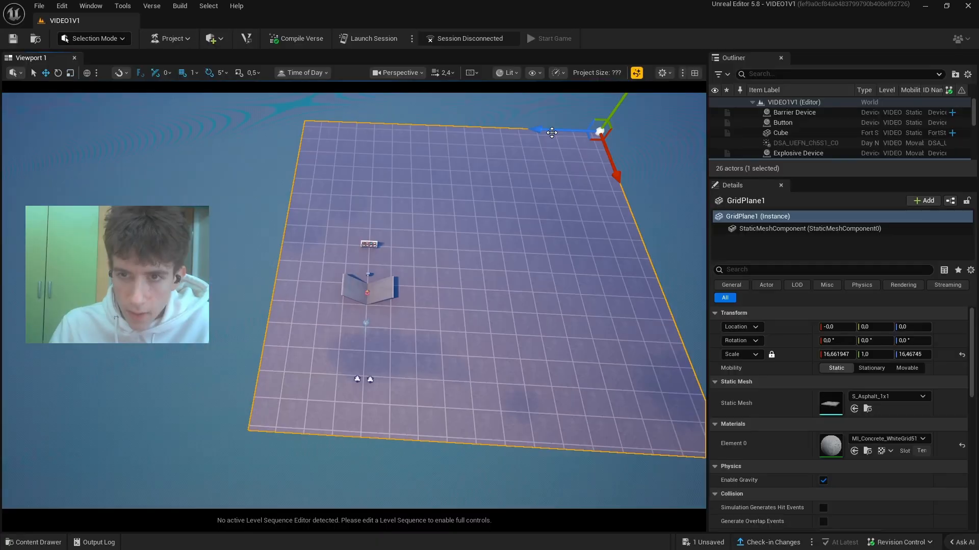
drag(551, 133, 485, 132)
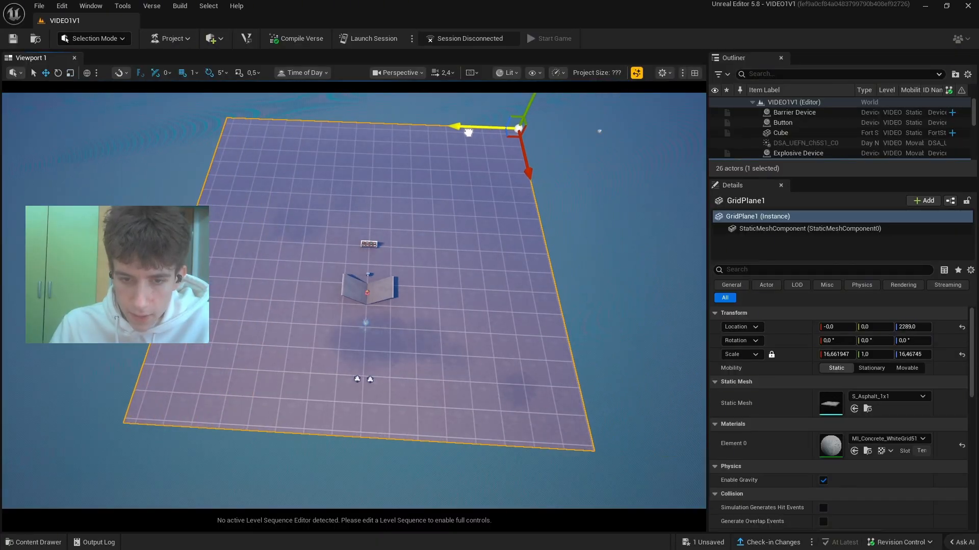
key(Escape)
mouse_move(458, 134)
right_down()
mouse_move(461, 94)
mouse_move(453, 117)
right_up()
scroll(461, 101, down, 4)
click(705, 542)
click(582, 399)
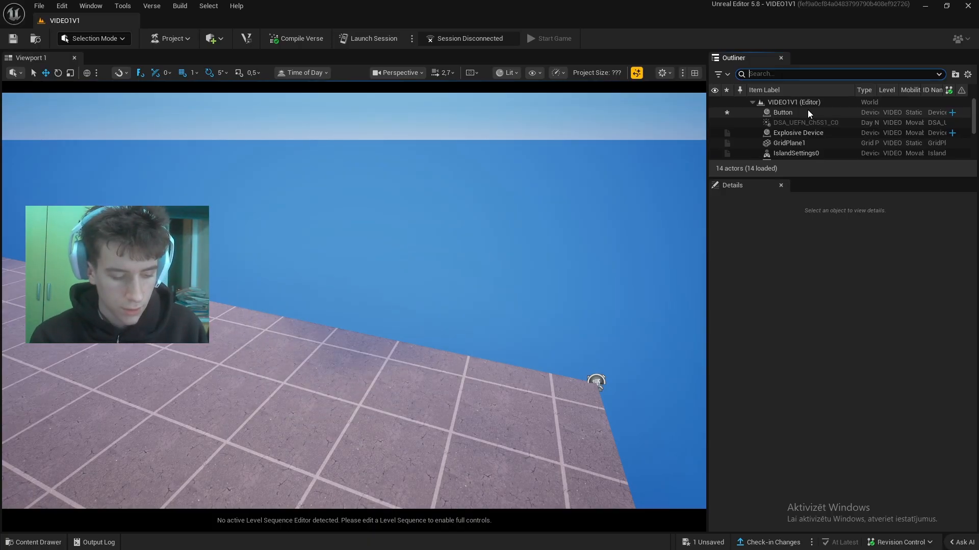
Find IslandSettings0 among the level's actors, select it, and set its Max Players to 2
text(island)
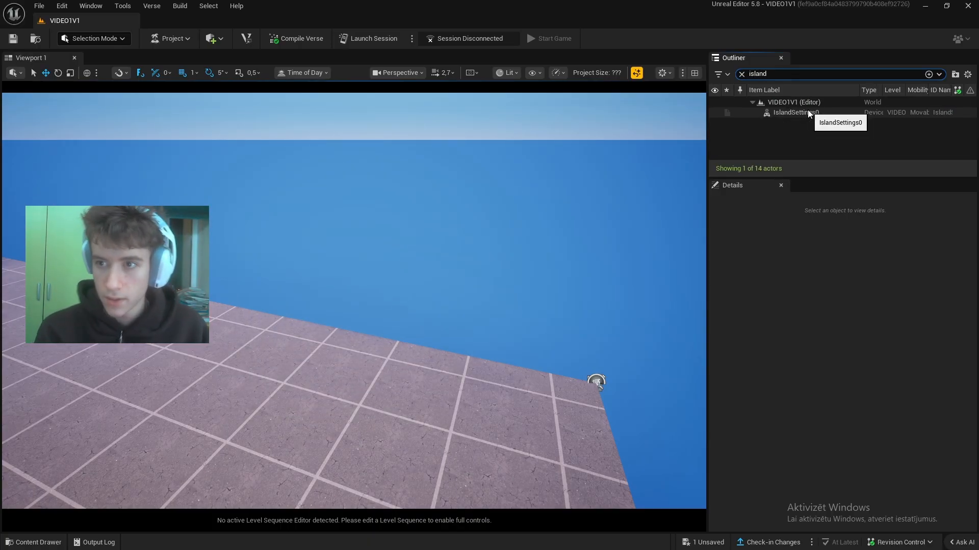
click(814, 114)
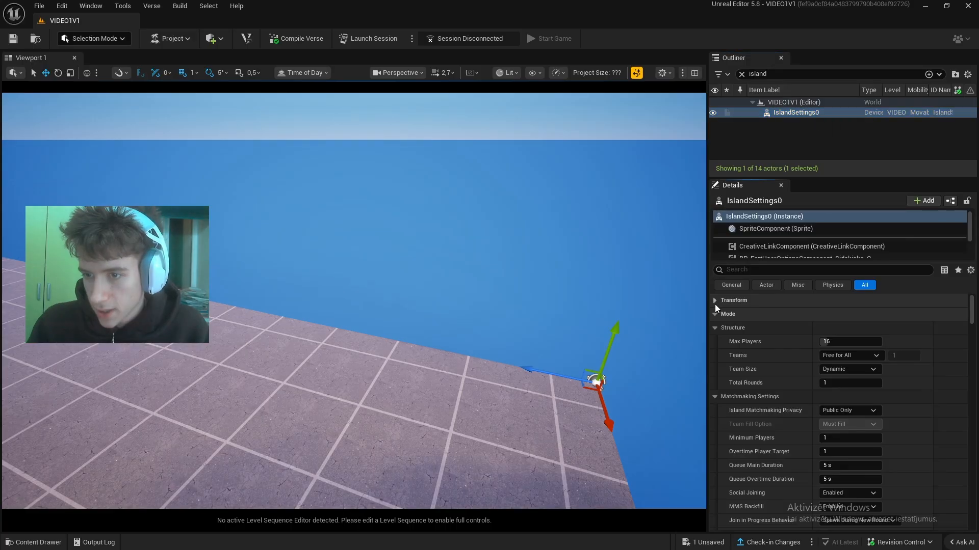
click(831, 342)
text(1)
key(Return)
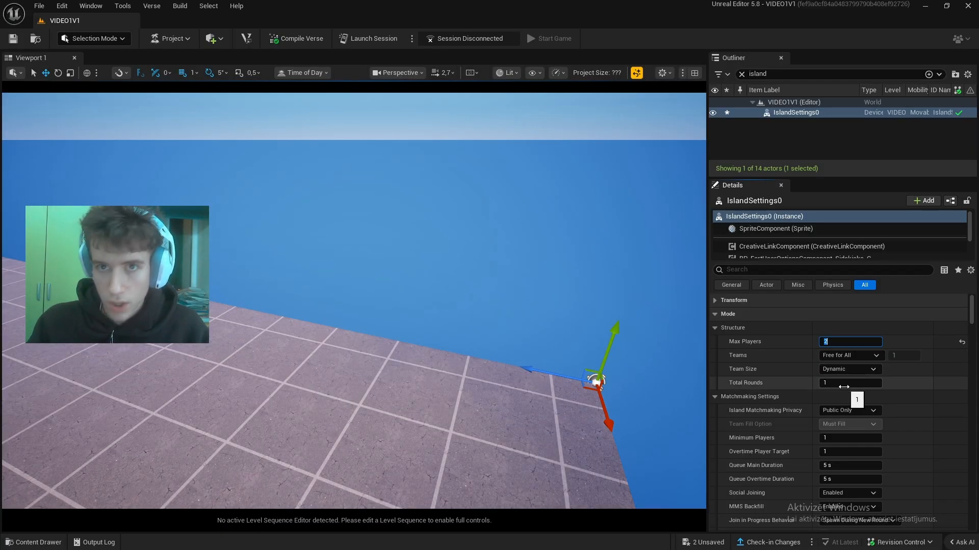
click(899, 386)
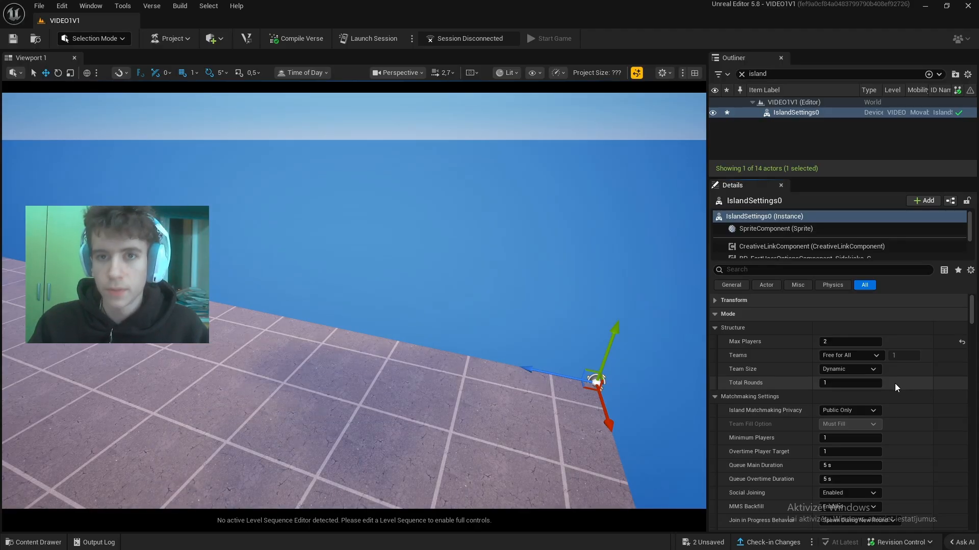
Set the Island Matchmaking Privacy to Party Choice in the Matchmaking Settings
scroll(895, 383, down, 1)
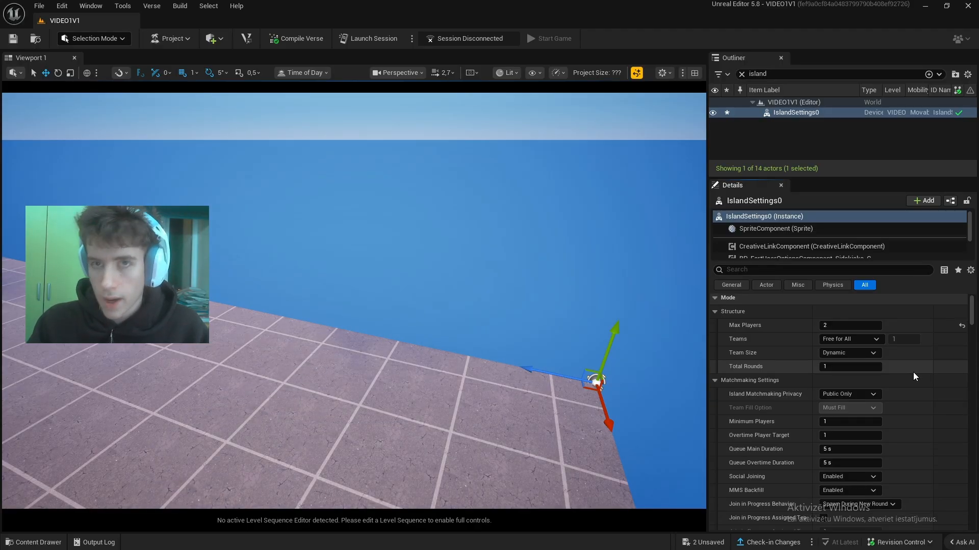
click(861, 396)
click(862, 405)
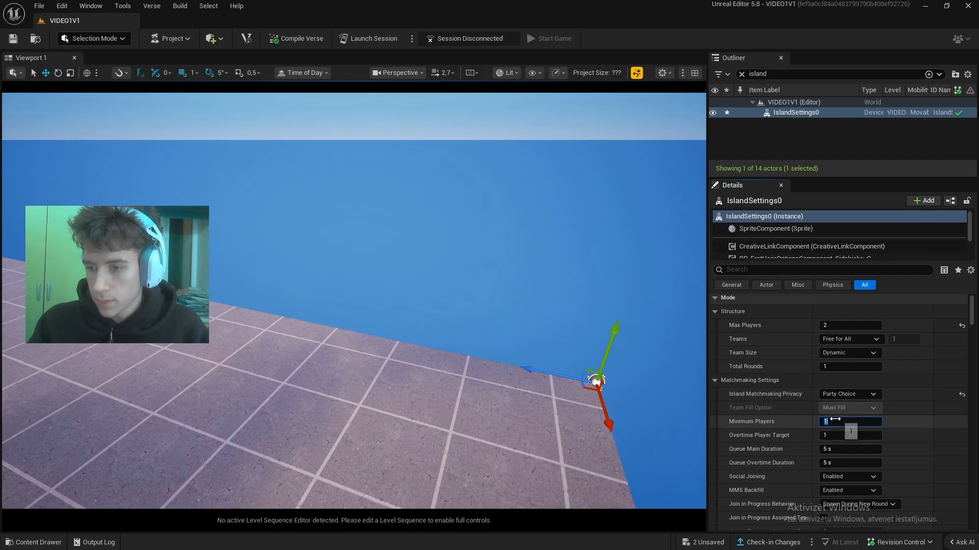
click(825, 422)
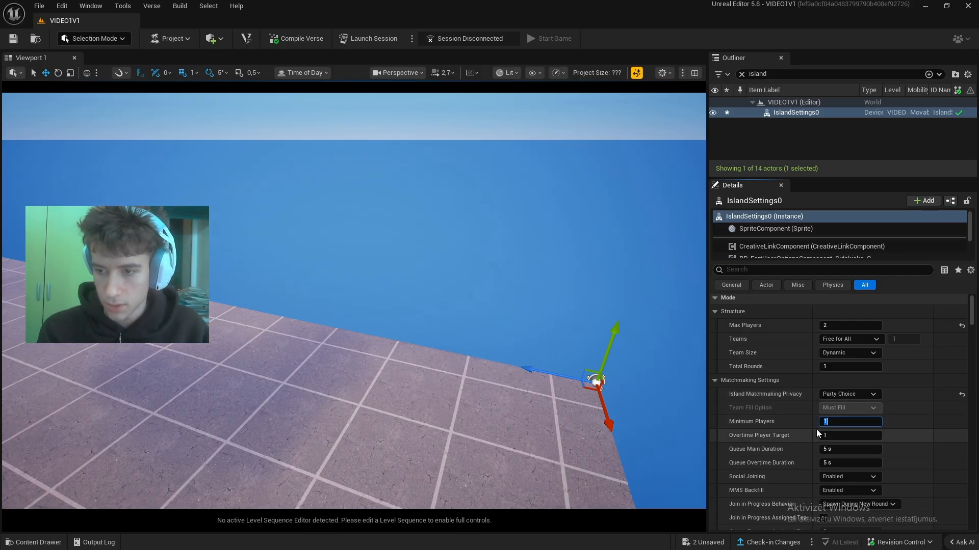
Set the Game Start options to an Auto Start of 45 s and a Game Start Countdown of 5 s
scroll(816, 429, down, 10)
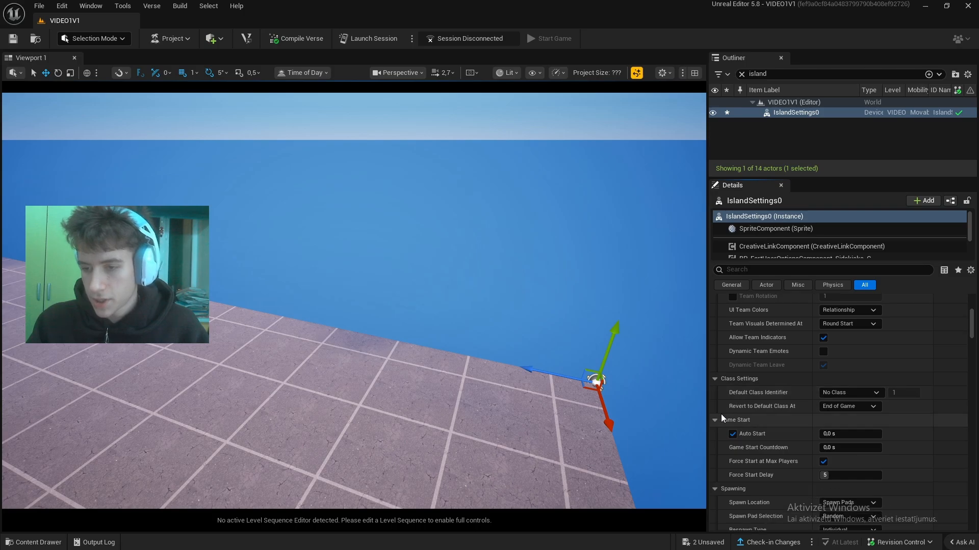
scroll(721, 418, down, 1)
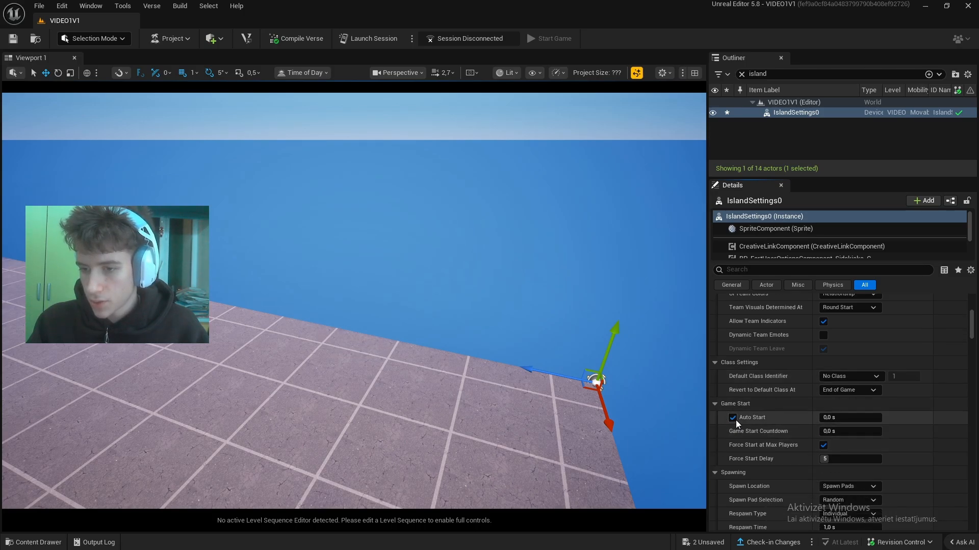
click(830, 418)
text(45)
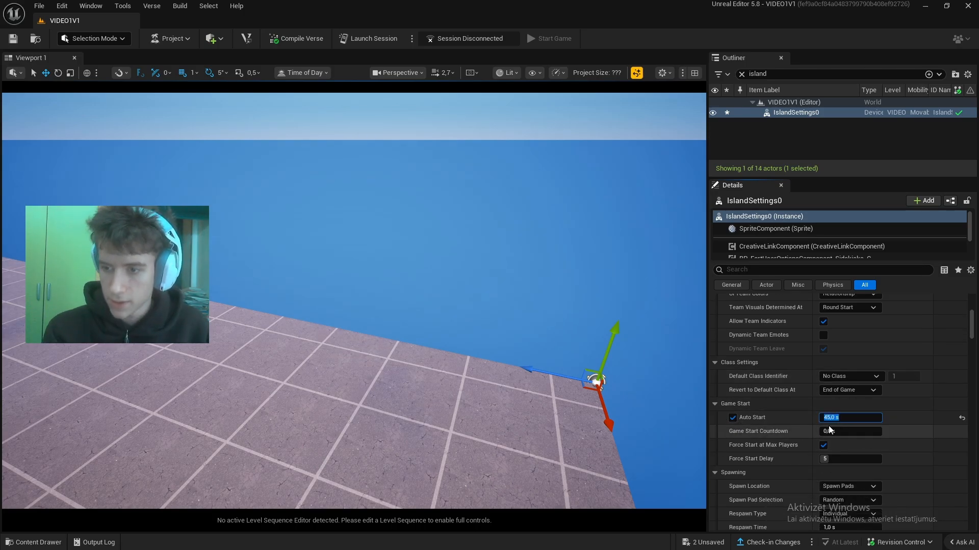
click(829, 430)
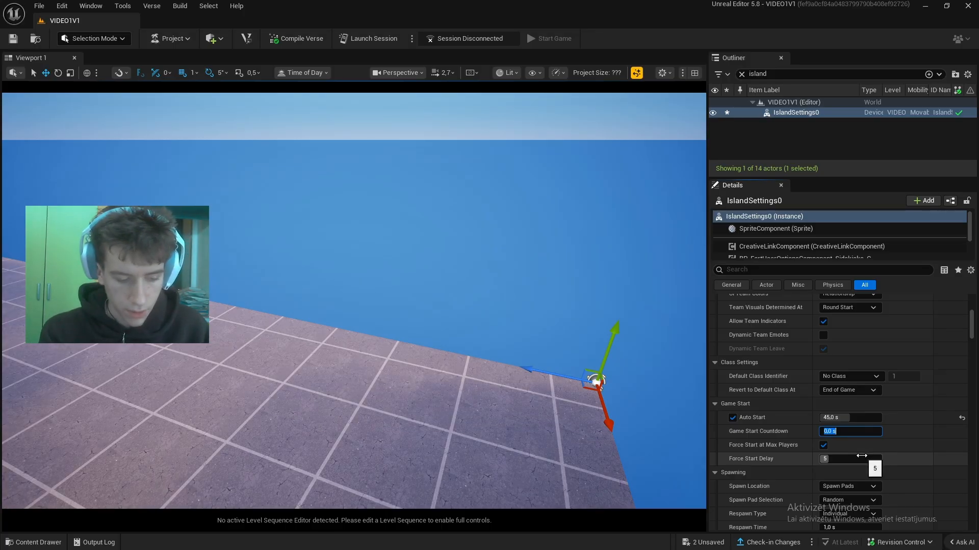
click(860, 449)
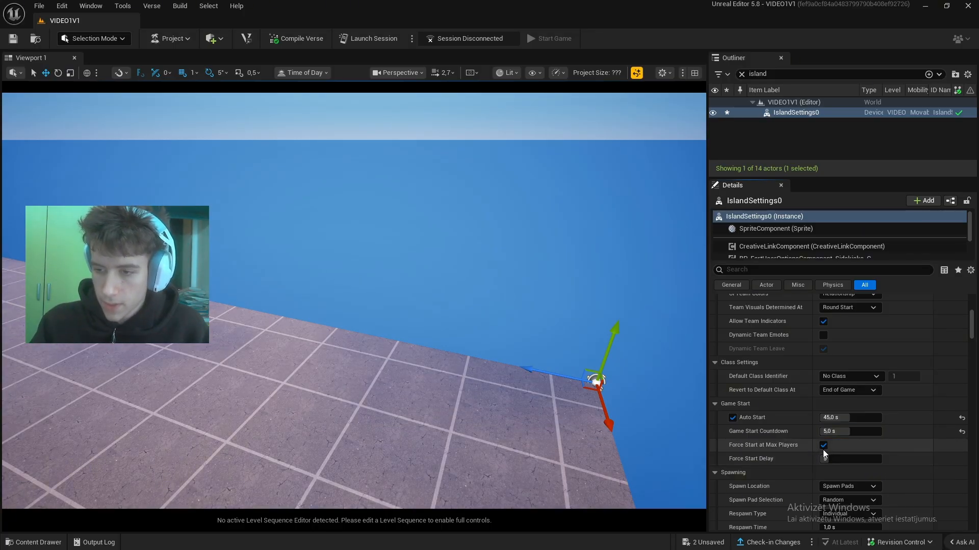
Enable Override Spawn Immunity Time in the Spawning settings and set the Spawn Immunity Time to 3 s
scroll(877, 445, down, 3)
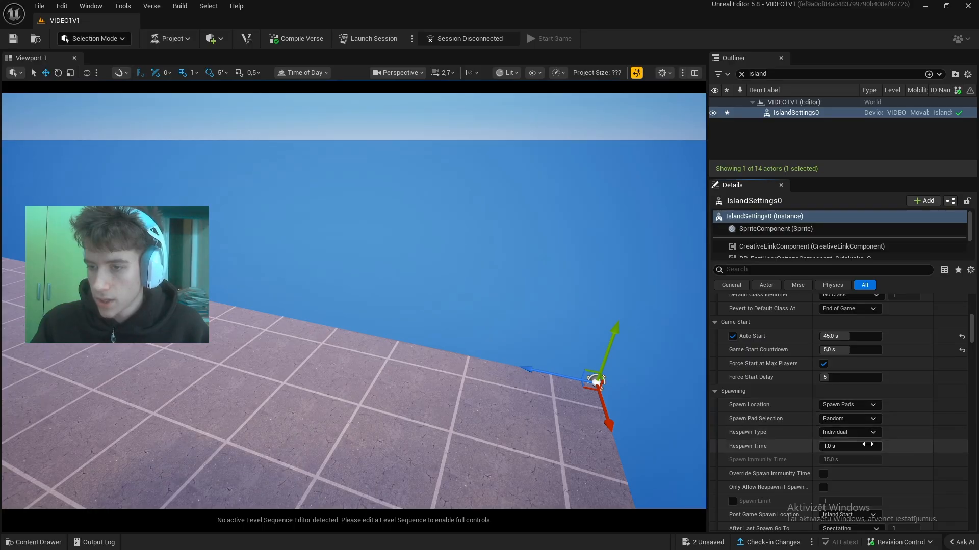
click(865, 409)
click(865, 414)
scroll(807, 435, down, 1)
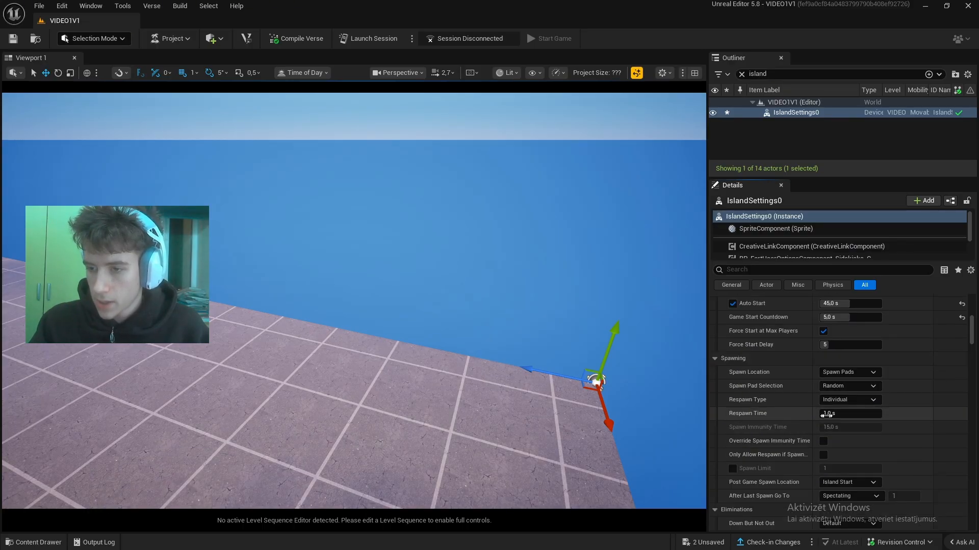
scroll(866, 418, down, 1)
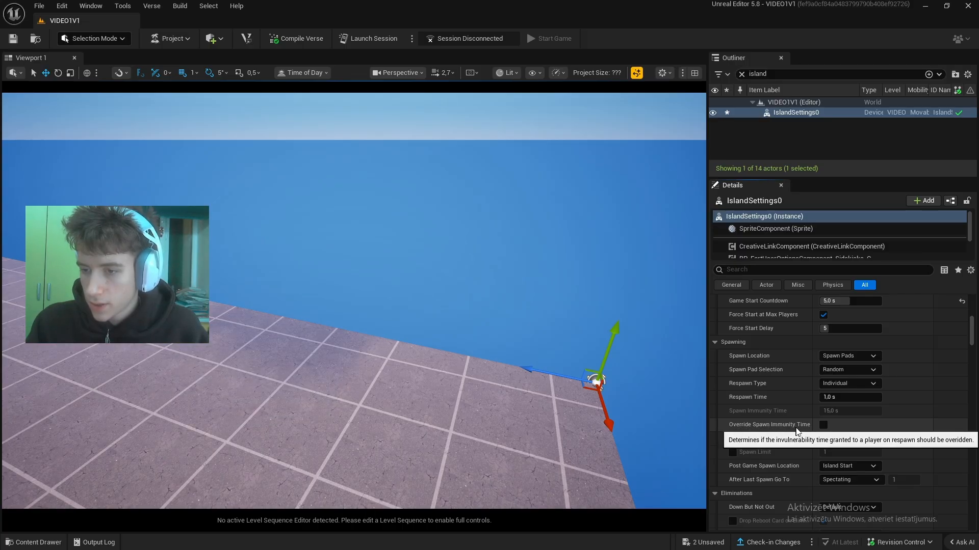
click(822, 426)
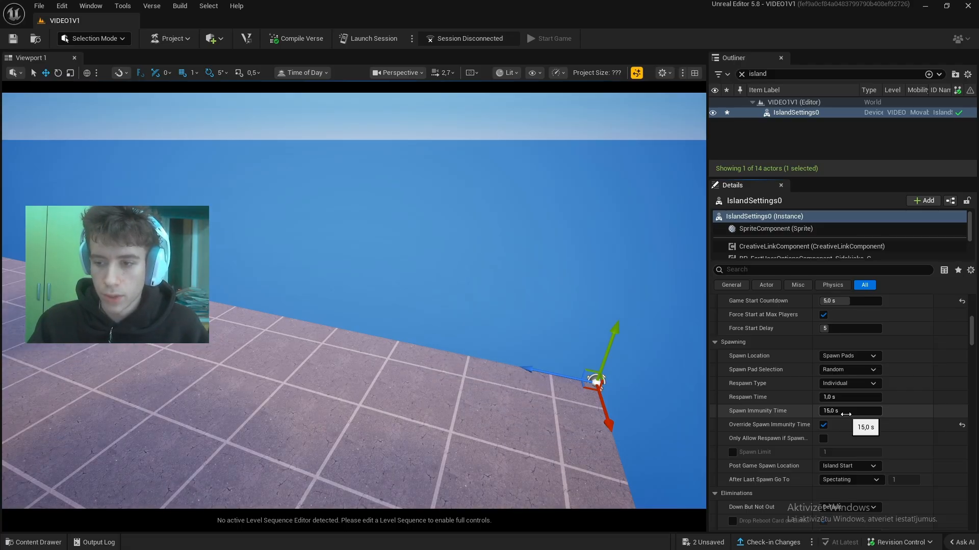
click(841, 411)
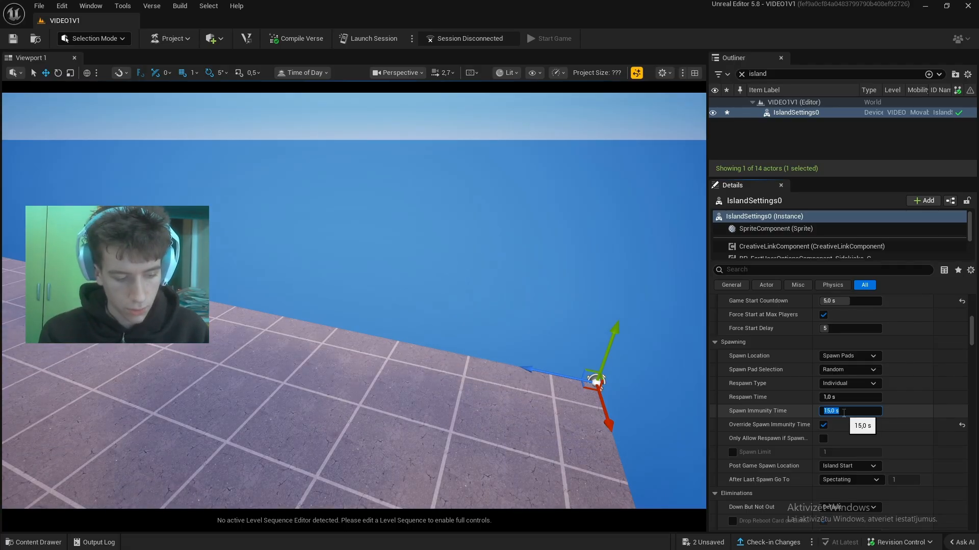
text(3)
key(Return)
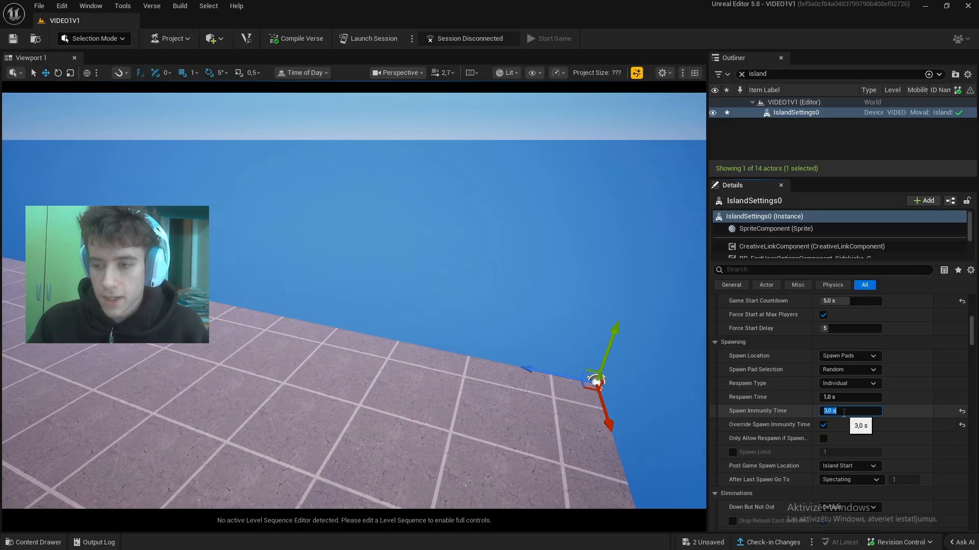
Turn Down But Not Out off and set Eliminated Player's Items to Keep in the Eliminations settings
scroll(843, 412, down, 5)
click(849, 377)
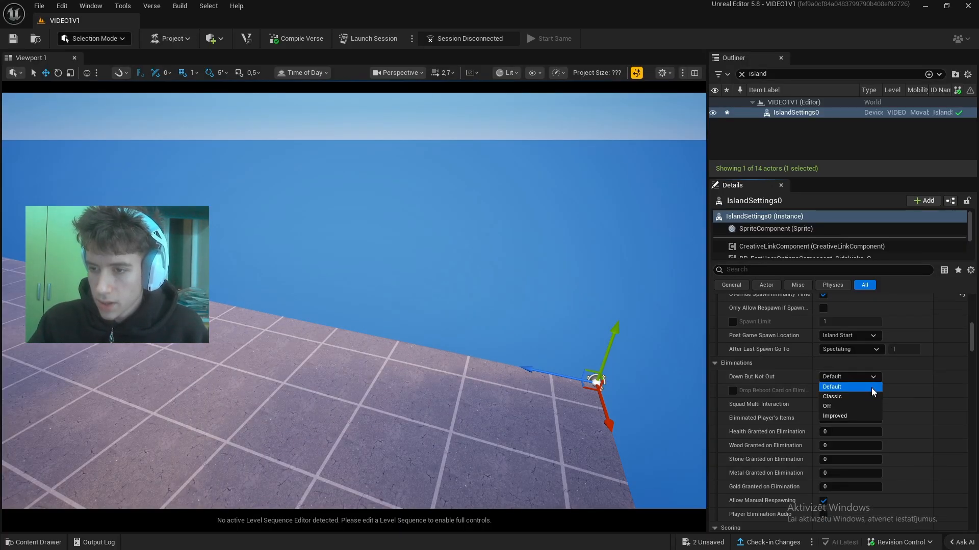
click(846, 407)
click(866, 418)
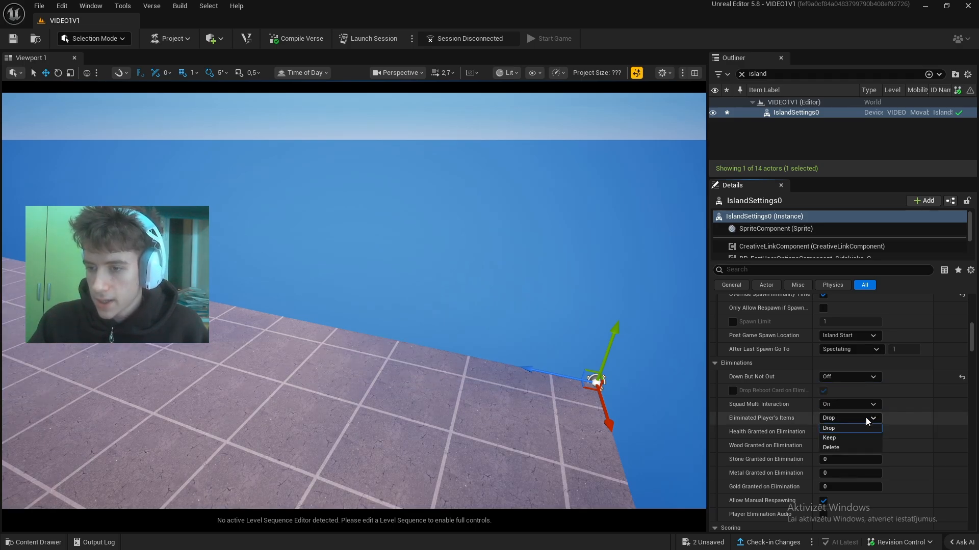
click(866, 432)
scroll(875, 428, down, 1)
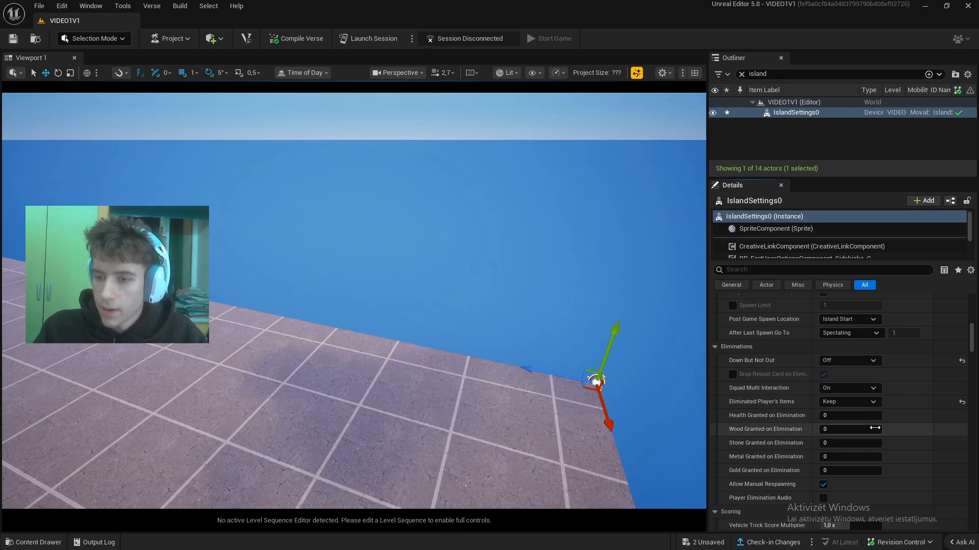
Set Health Granted on Elimination to 10000
click(836, 416)
text(10000)
key(Return)
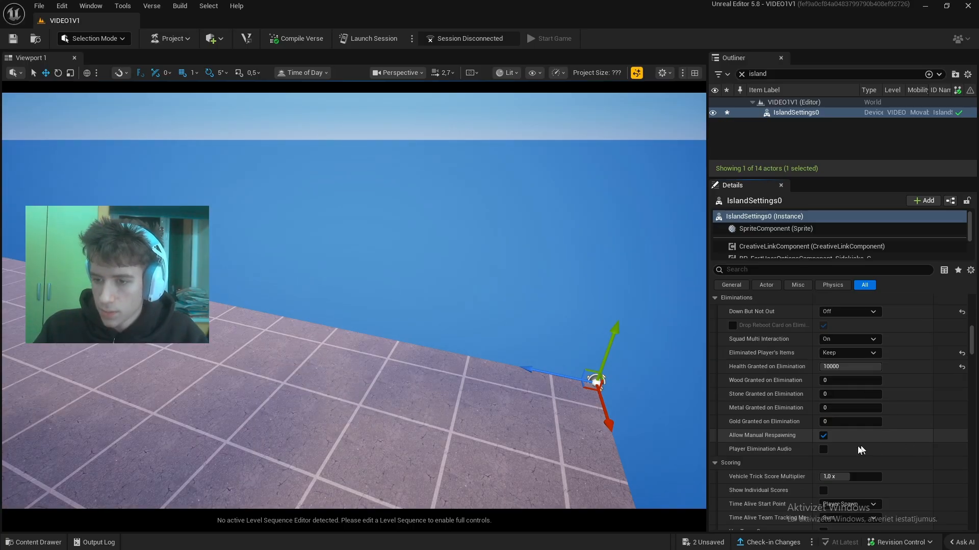
scroll(785, 449, down, 3)
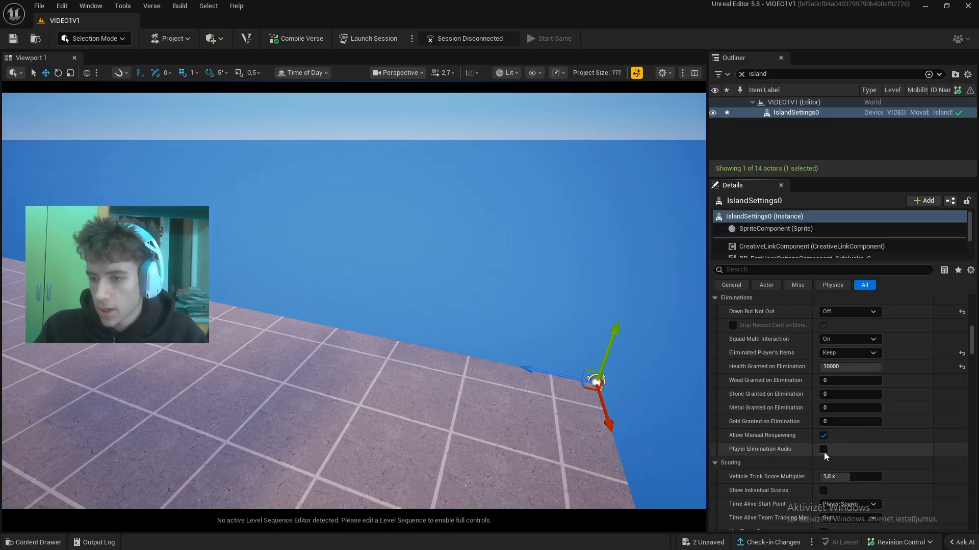
Set the player's Locomotion Preset to Custom and enable Fall Damage
scroll(821, 448, up, 10)
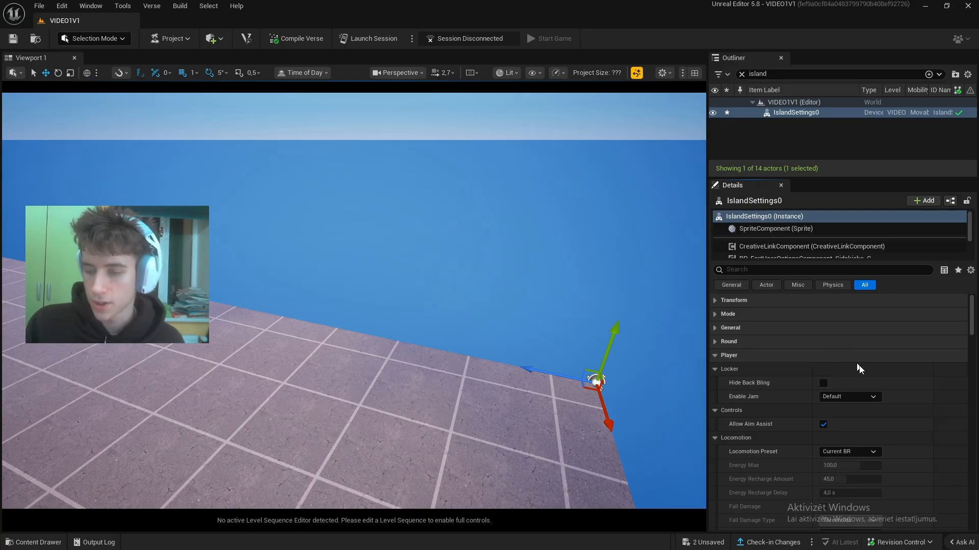
scroll(841, 459, down, 3)
click(850, 404)
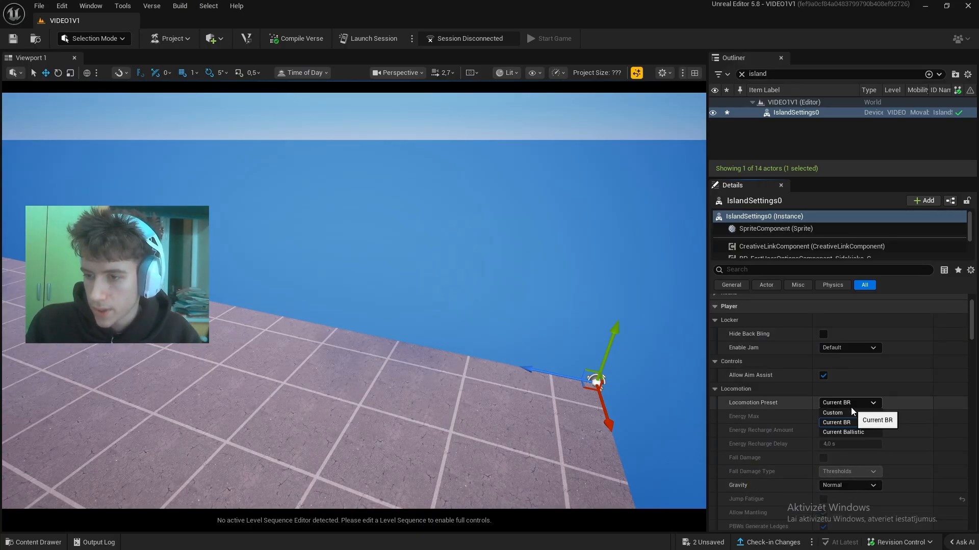
click(833, 413)
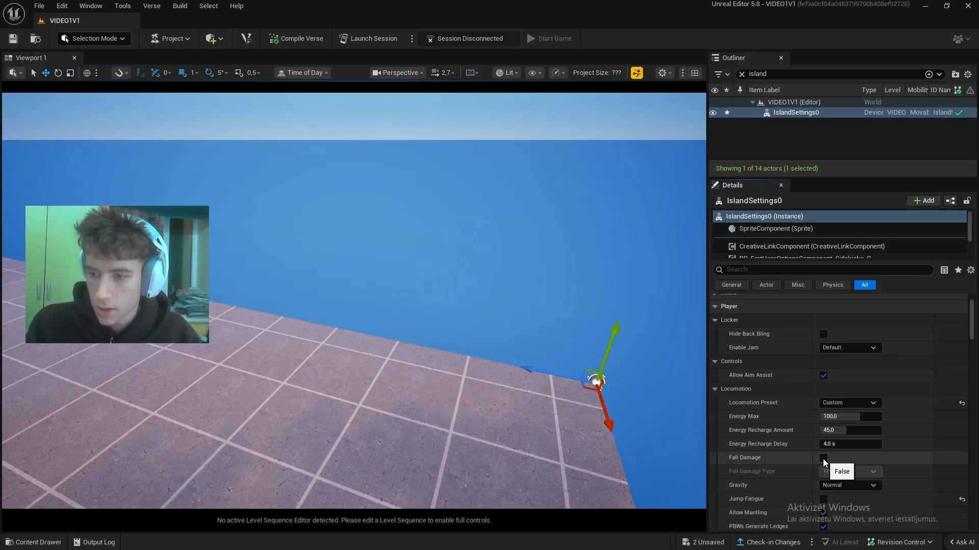
click(823, 458)
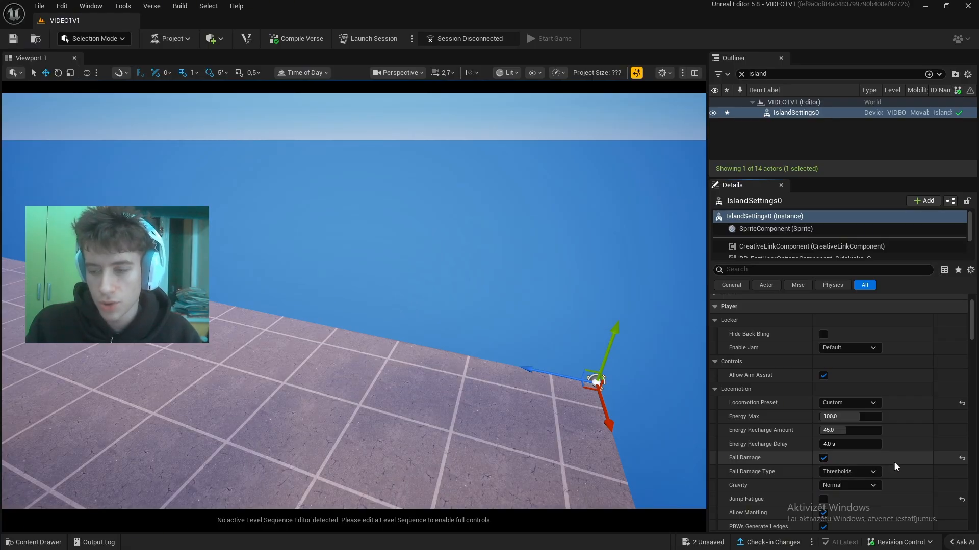
Allow players to hurdle over jumpable objects and set the Starting Shield Percentage to 100%
scroll(880, 467, down, 2)
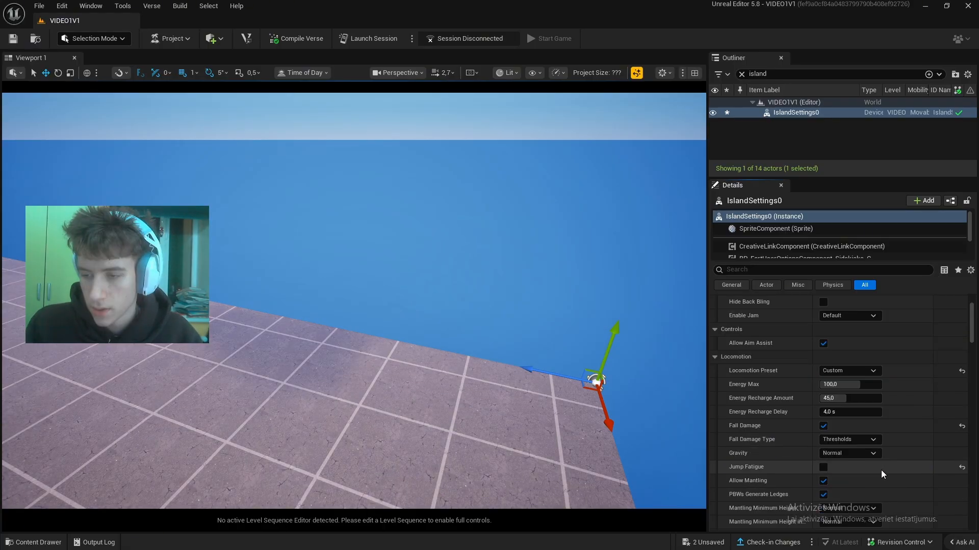
scroll(831, 476, down, 5)
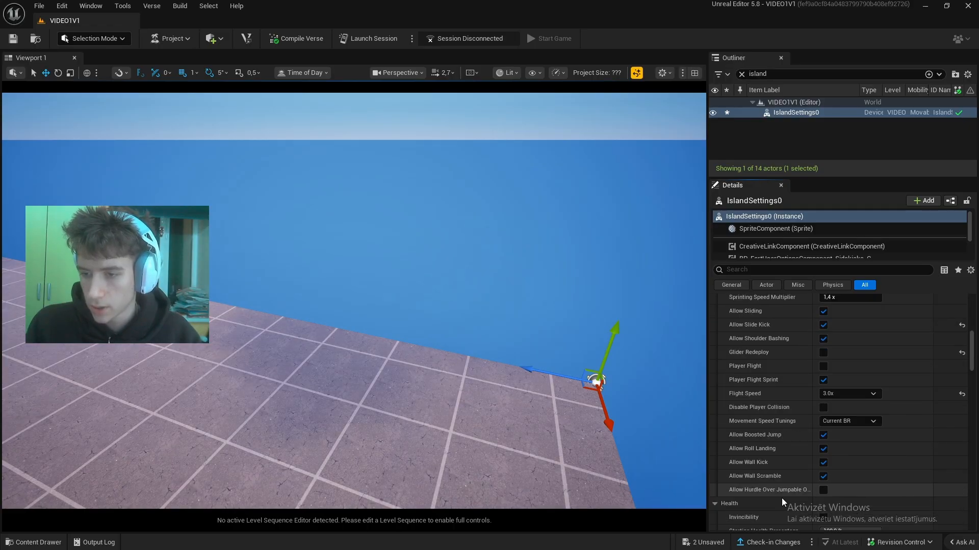
click(823, 490)
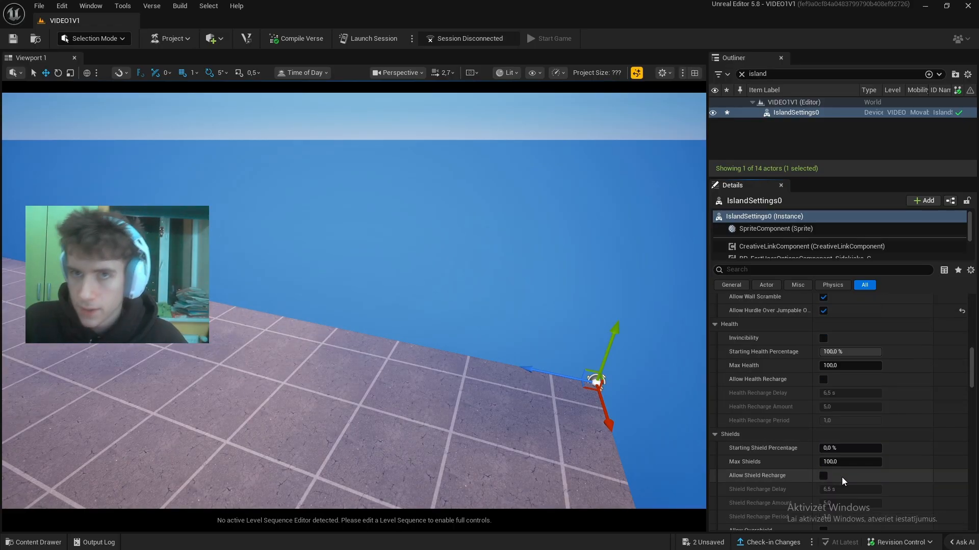
scroll(817, 492, down, 5)
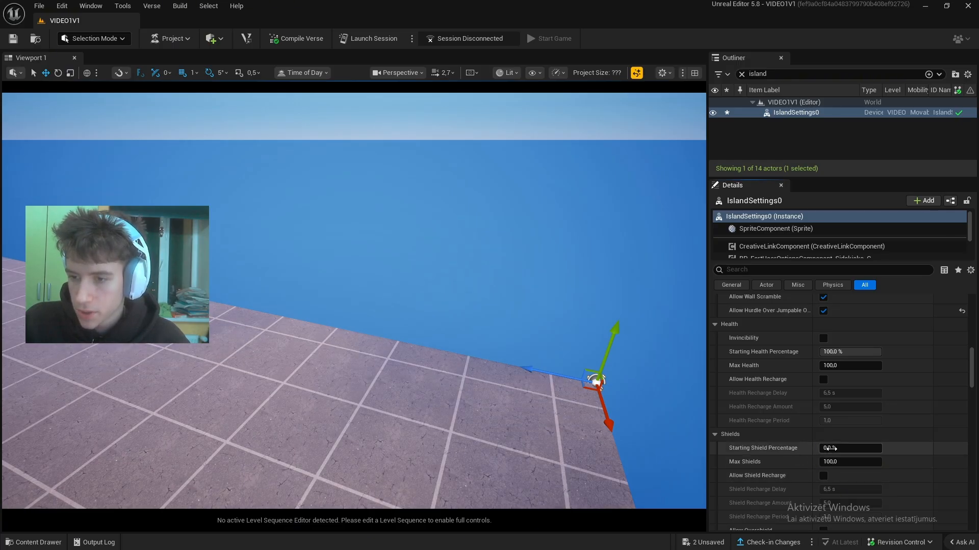
key(Return)
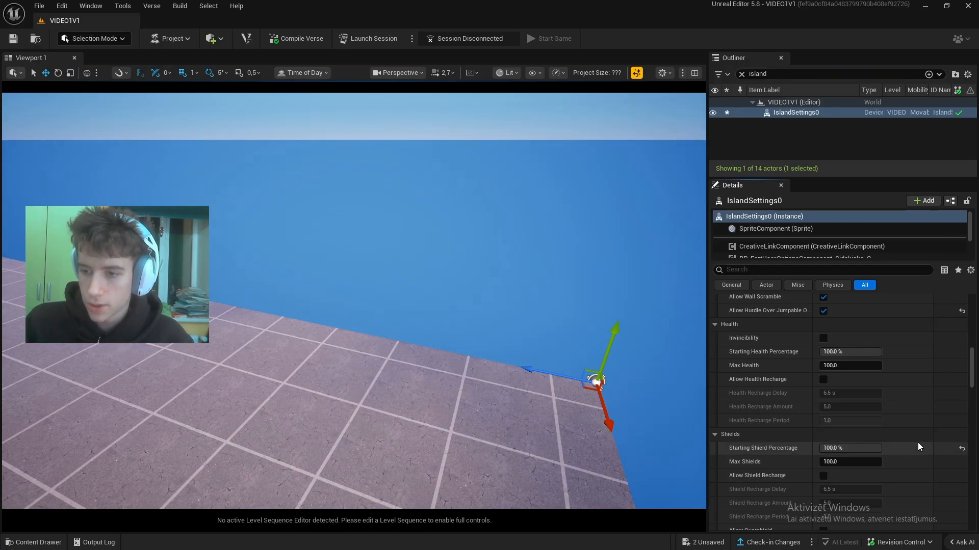
Turn off Building Can Destroy Environment in the Build Mode settings, keeping Allow Building at All and Allowed To Edit at Default
scroll(917, 443, down, 10)
click(863, 401)
click(845, 416)
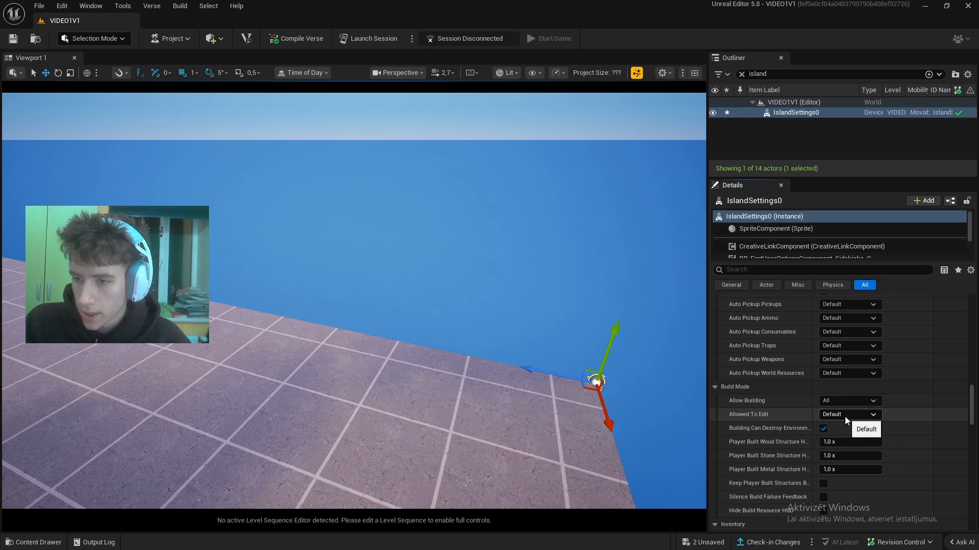
click(831, 425)
click(823, 428)
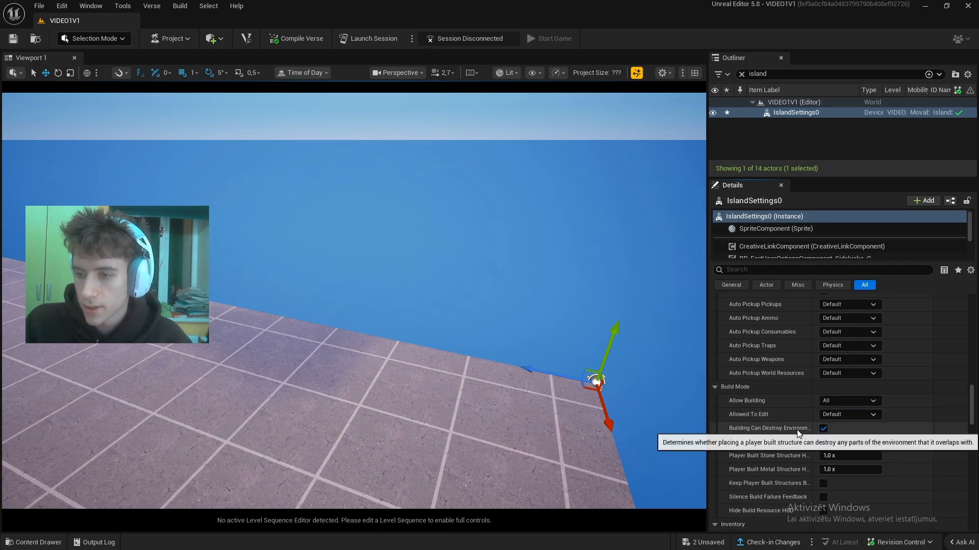
click(823, 429)
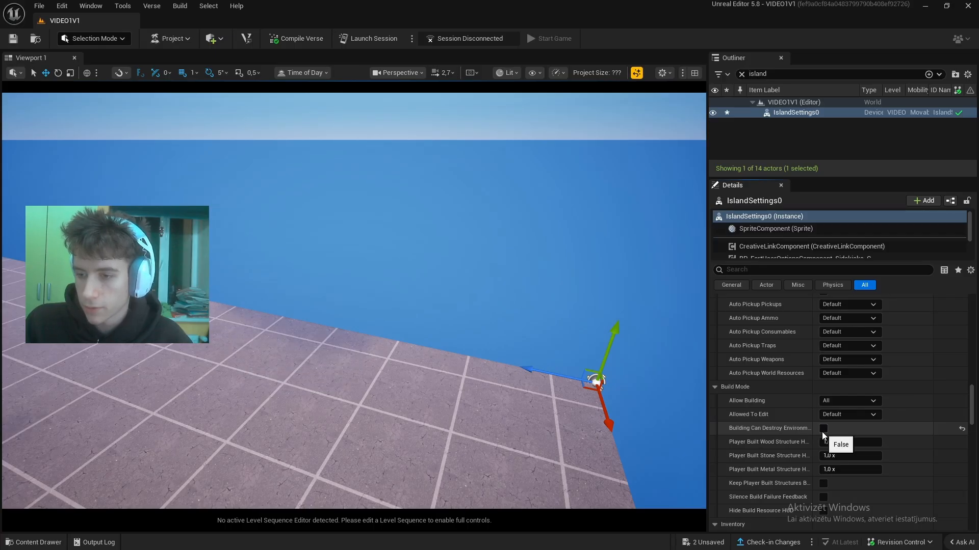
Enable Infinite Consumables and set Maximum Building Resources to 0 in the Inventory settings
scroll(822, 433, down, 3)
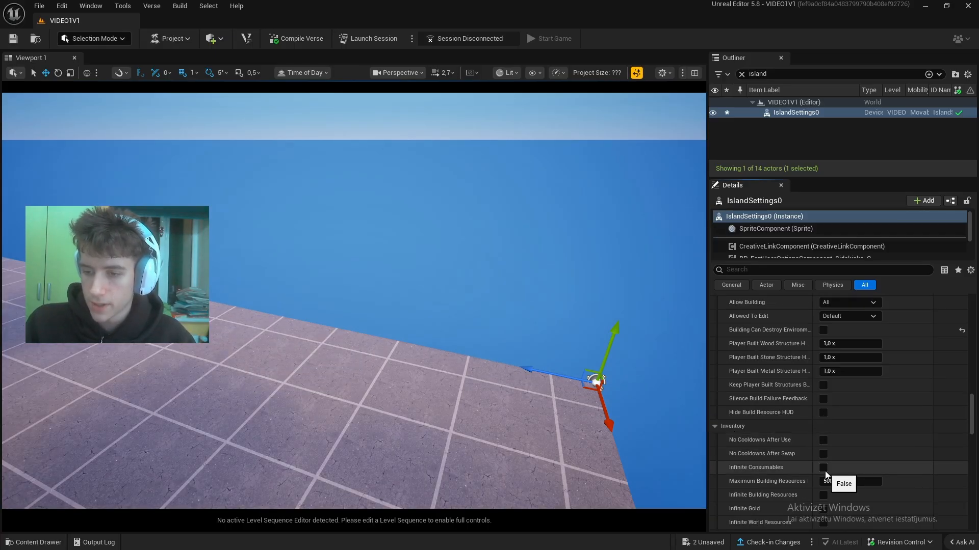
click(822, 468)
click(850, 482)
text(0)
key(Return)
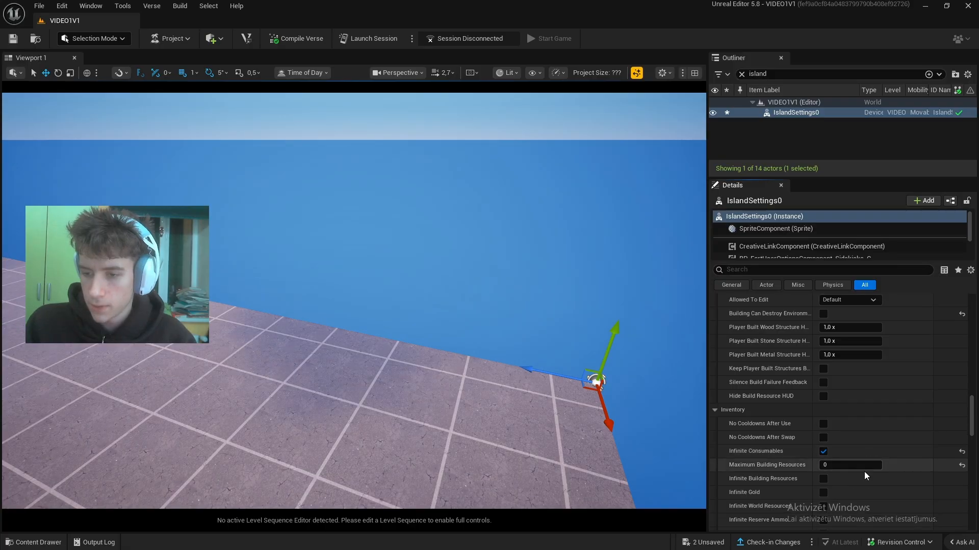
Enable Infinite Building Resources and Infinite Reserve Ammo in the Inventory settings
scroll(864, 472, down, 1)
click(822, 479)
scroll(825, 448, down, 5)
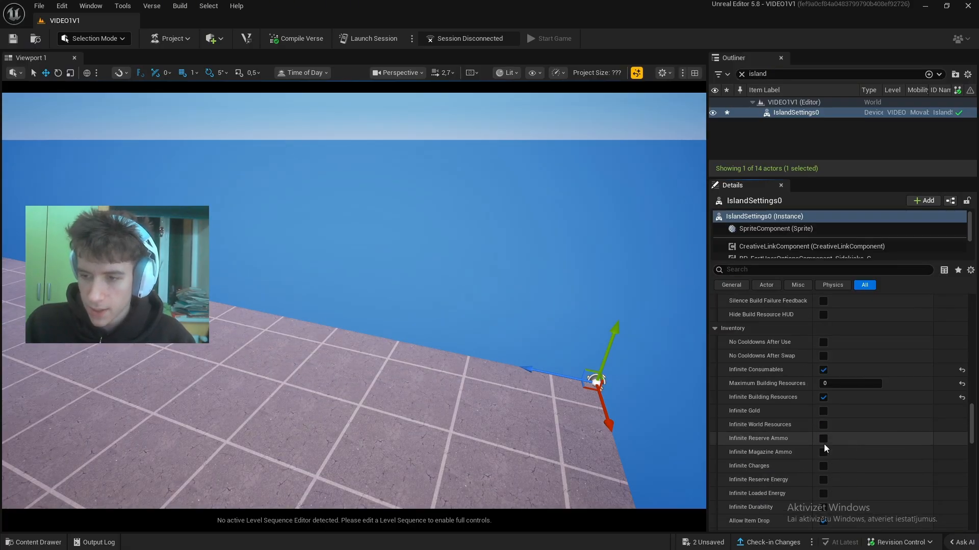
click(824, 439)
scroll(841, 458, down, 5)
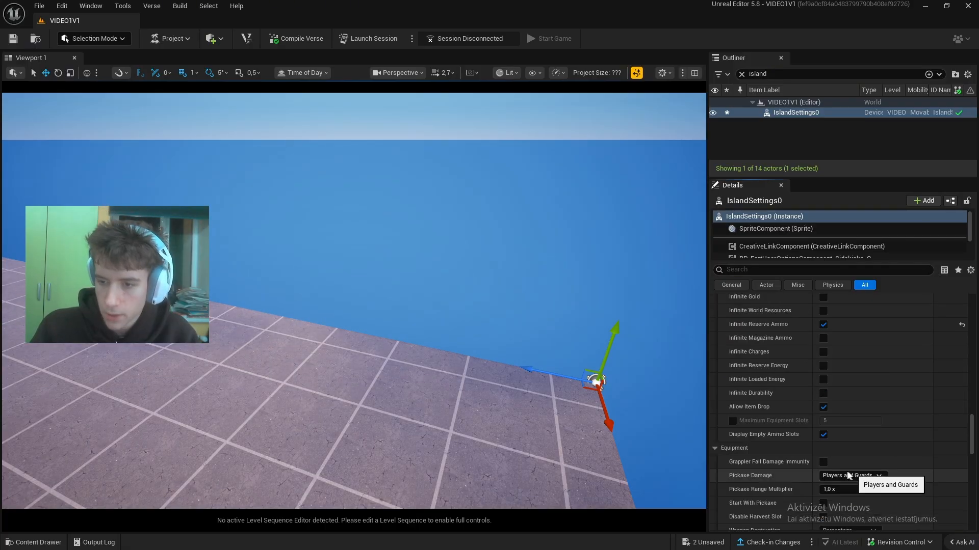
Enable Grappler Fall Damage Immunity and Start With Pickaxe in the Equipment settings
scroll(843, 461, down, 2)
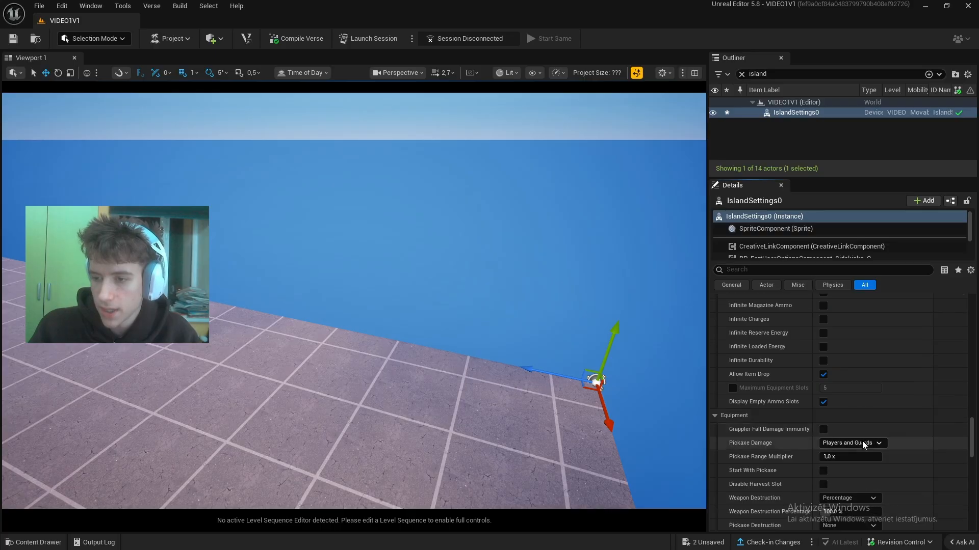
click(822, 433)
scroll(846, 469, down, 2)
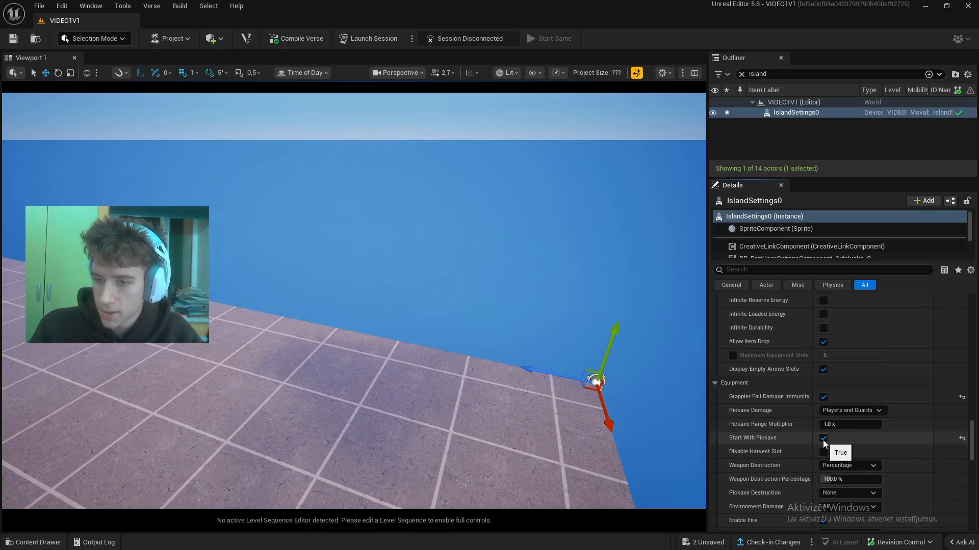
click(822, 438)
Set Environment Damage to Player Built Only and Structure Damage to Enemy And Self Built
scroll(795, 443, down, 3)
click(852, 443)
click(845, 470)
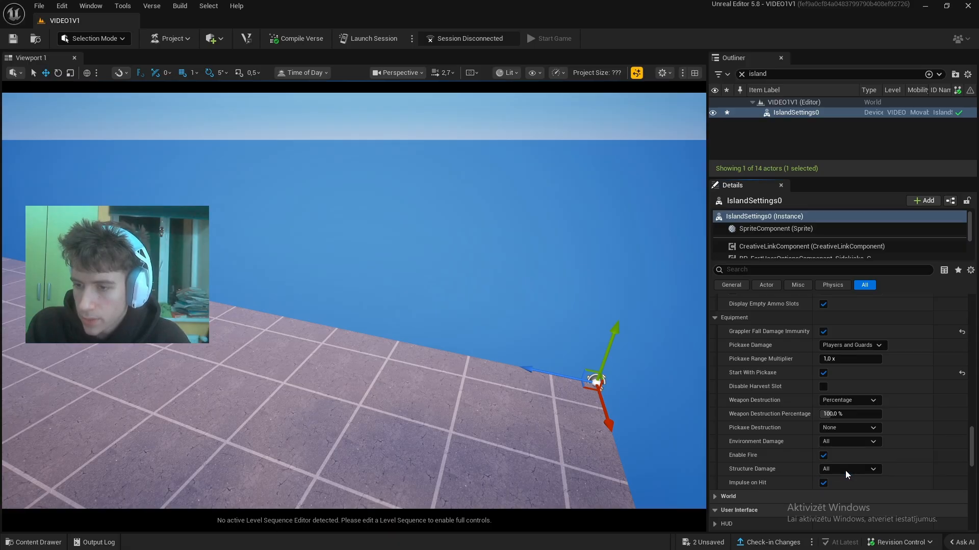
click(848, 470)
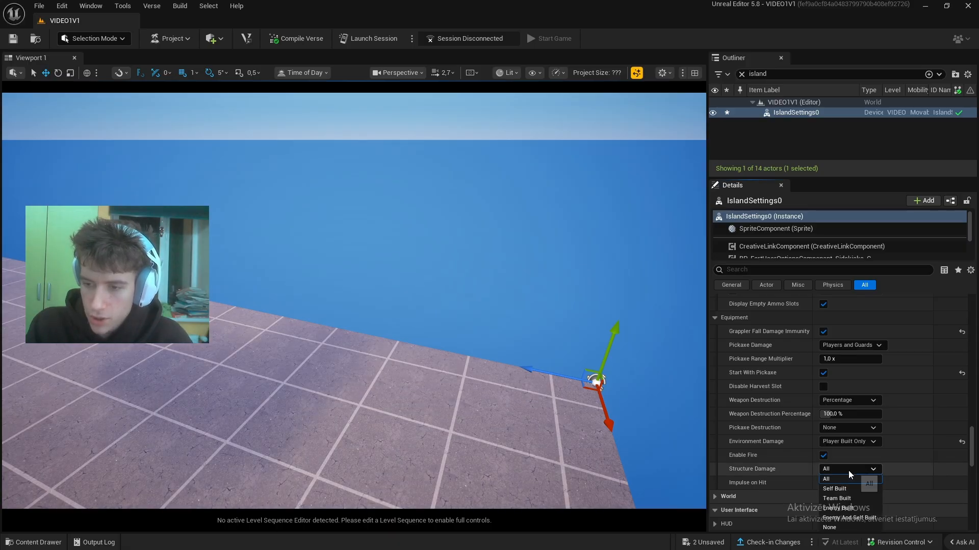
click(845, 519)
Expand the World settings and set the Ambiance Time of Day to 12:00 PM
click(749, 496)
scroll(748, 415, down, 6)
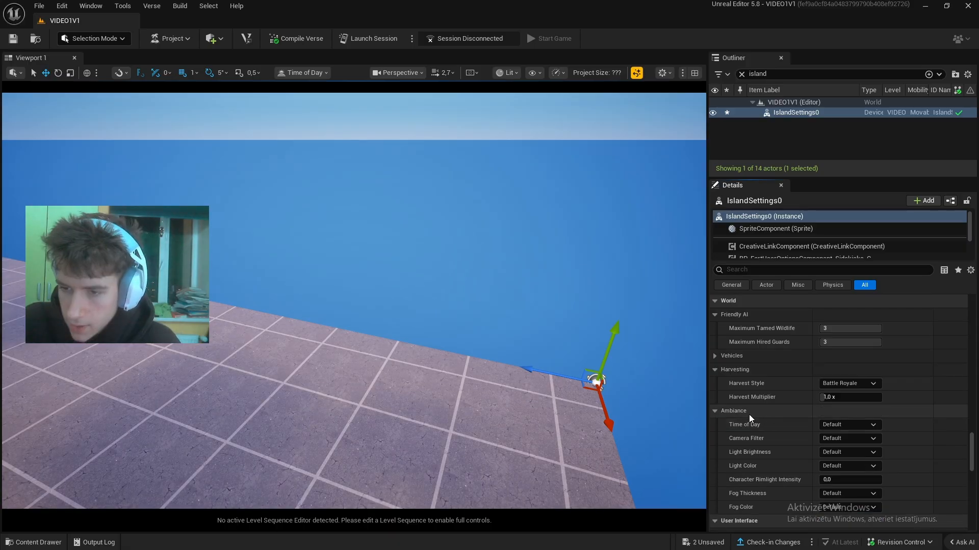
click(845, 424)
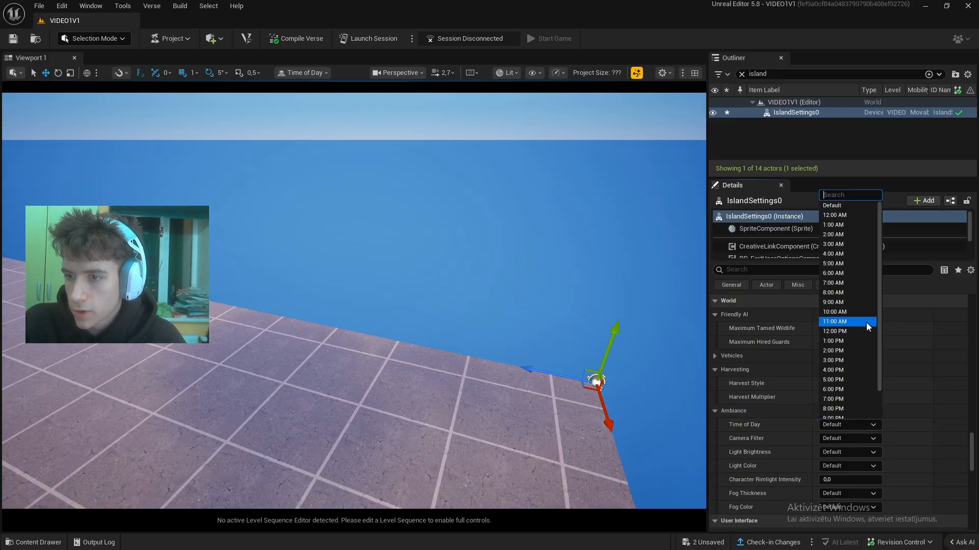
click(855, 331)
Enable the First Scoreboard Column with Eliminations and Display Career Scoreboard, leaving the remaining island settings as they are
scroll(894, 392, down, 15)
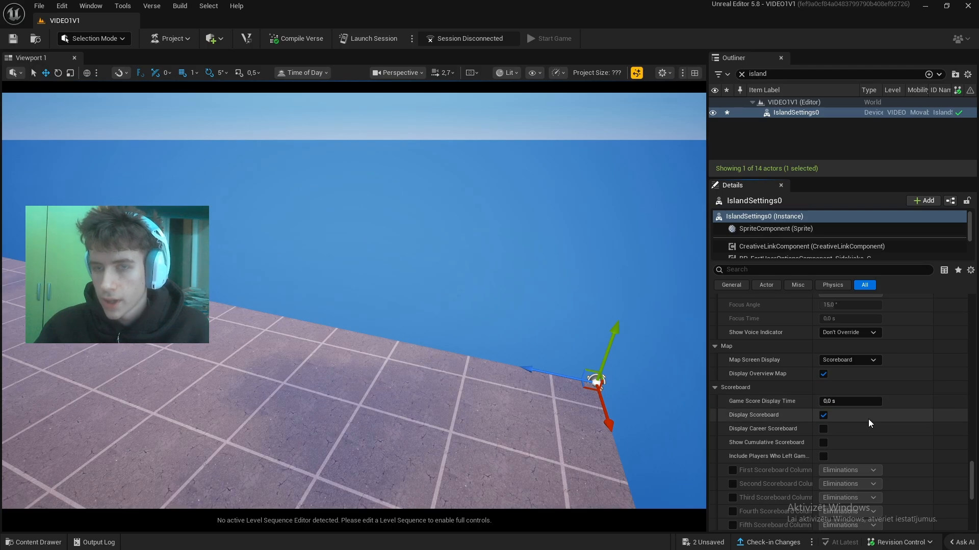
scroll(816, 443, down, 2)
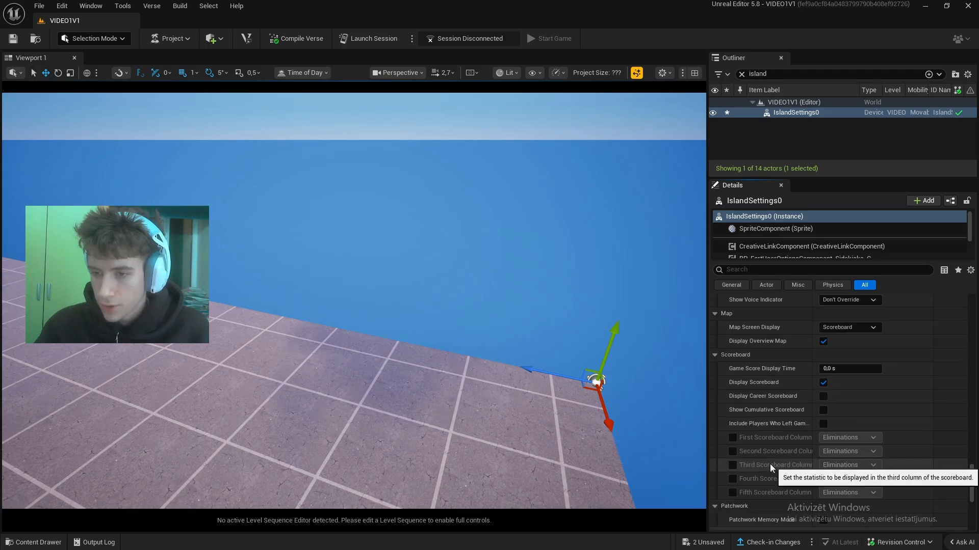
click(733, 437)
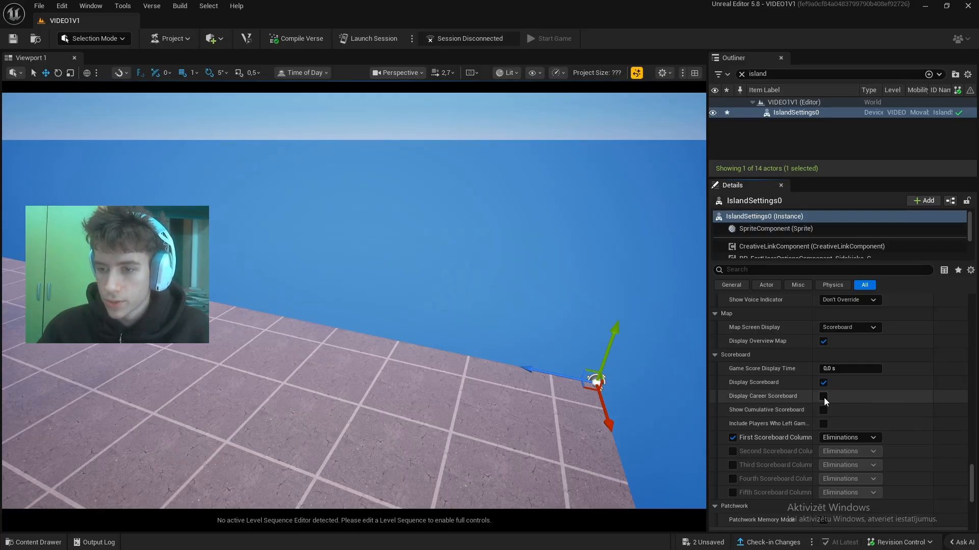
scroll(830, 396, down, 4)
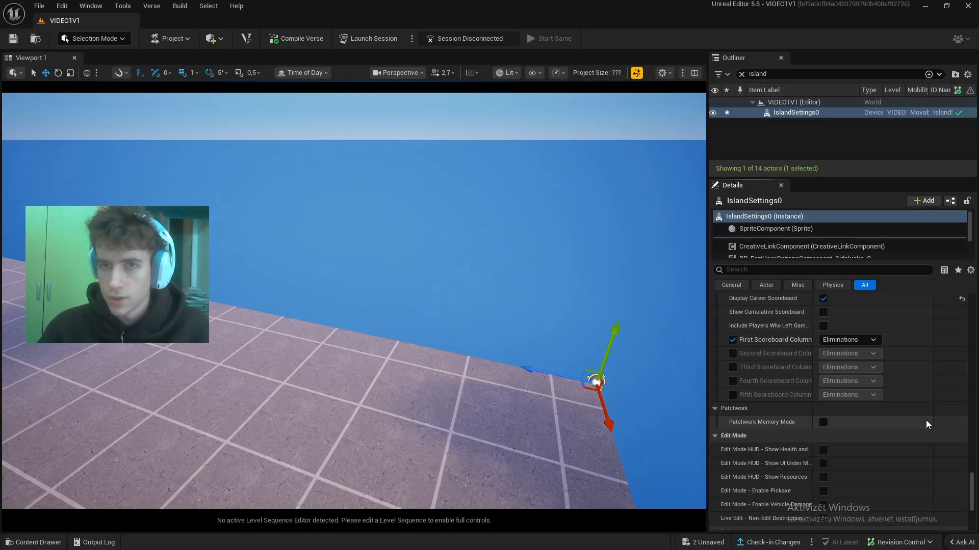
scroll(795, 433, down, 5)
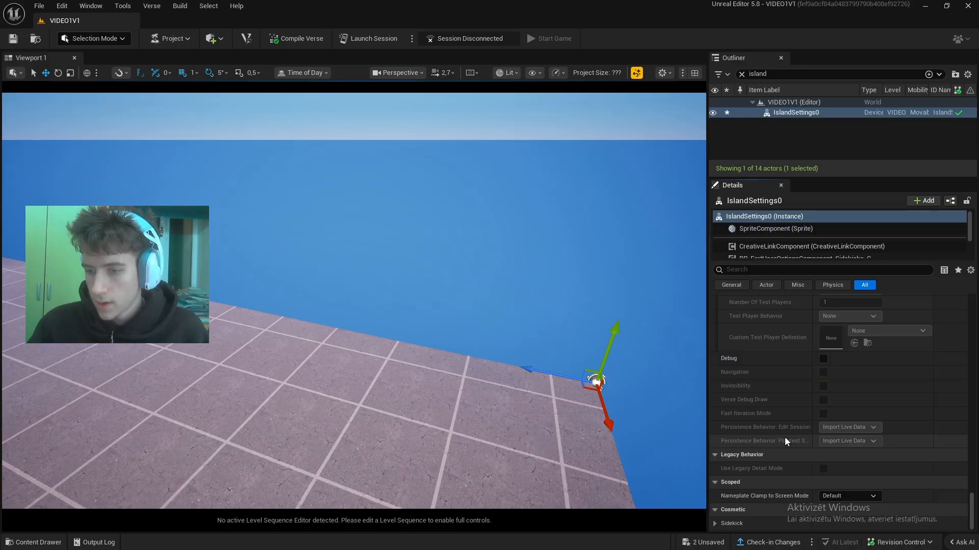
scroll(836, 445, up, 8)
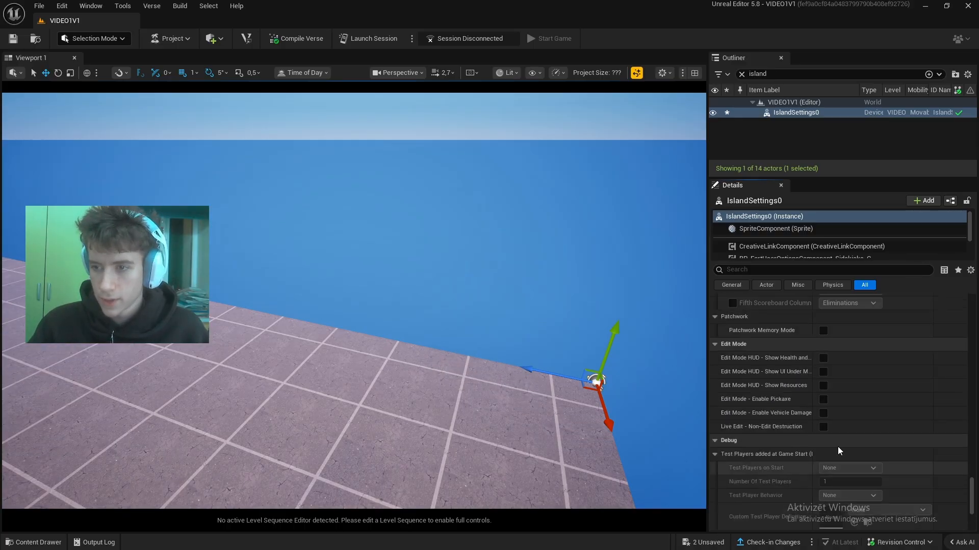
Save all unsaved content and launch a session to playtest the map
click(698, 544)
click(566, 396)
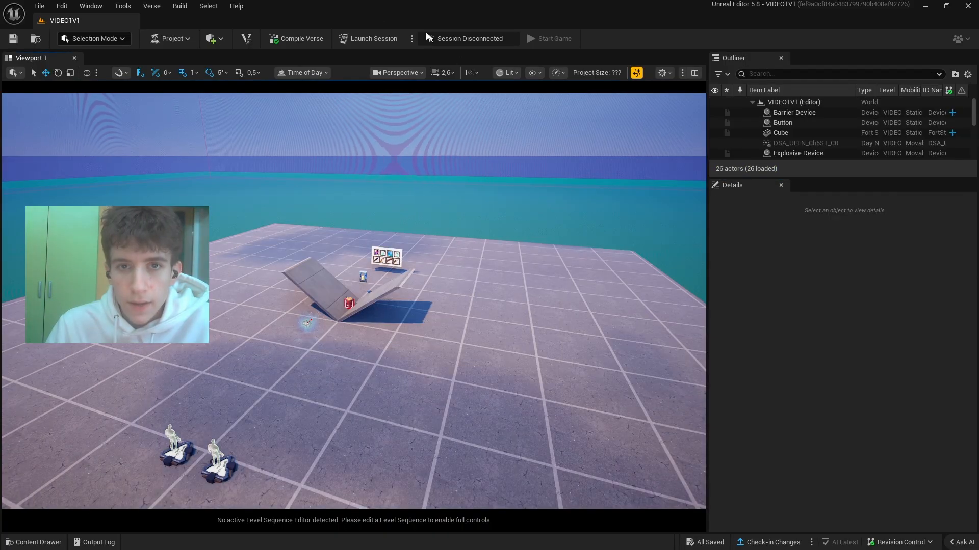
click(368, 38)
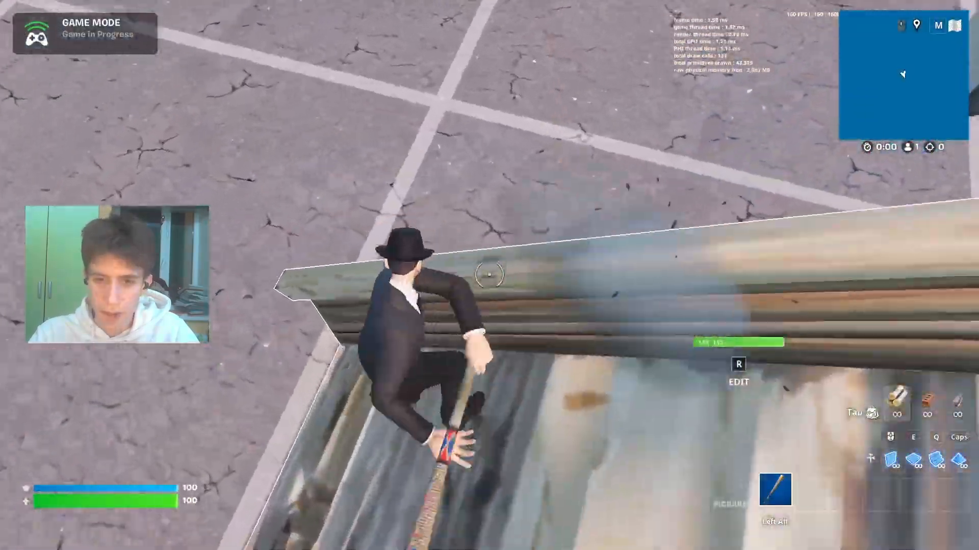
Playtest building in the running game by moving around the placed ramp and trying to edit it
key(s)
key(r)
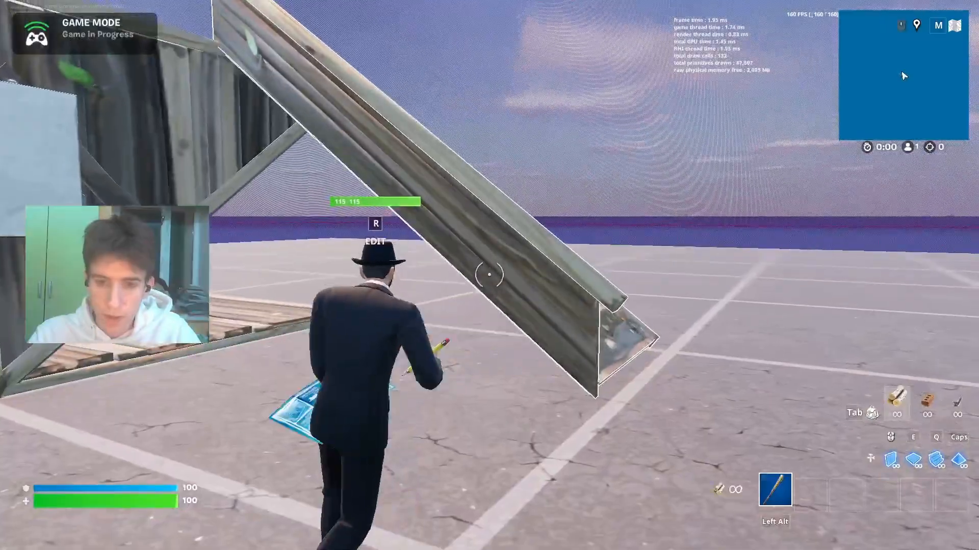
click(489, 275)
key(a)
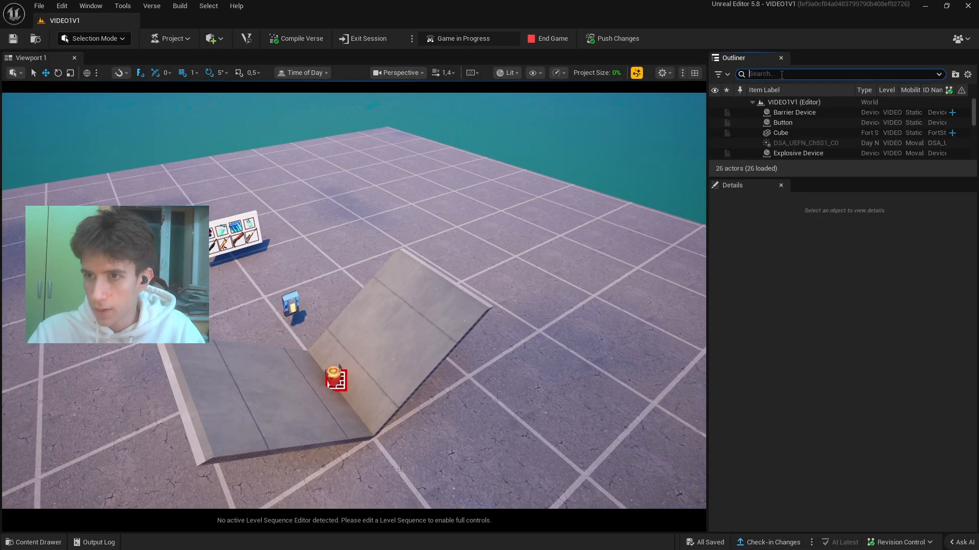
Select IslandSettings0 in the editor, find its Pickaxe Destruction setting, choose an option for it and save the level
text(ISLAND)
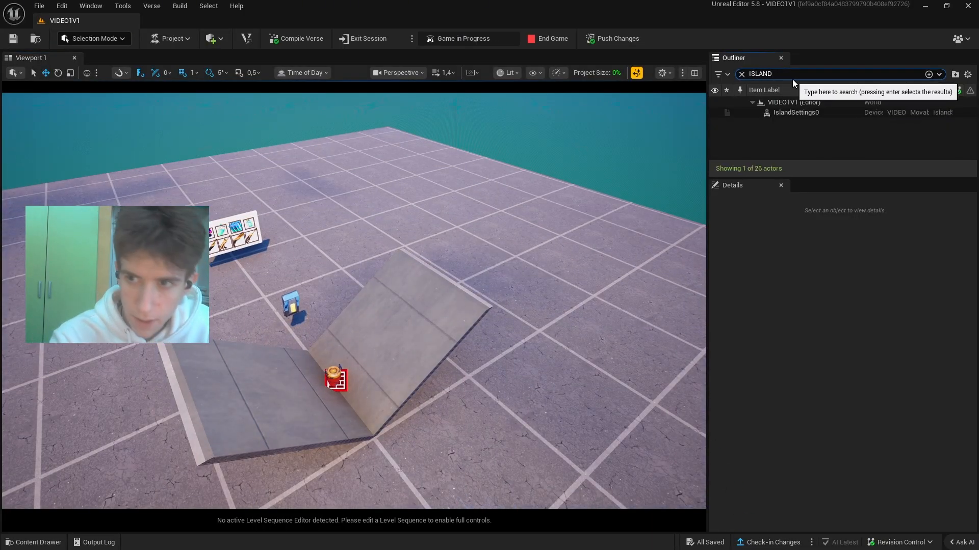
key(Return)
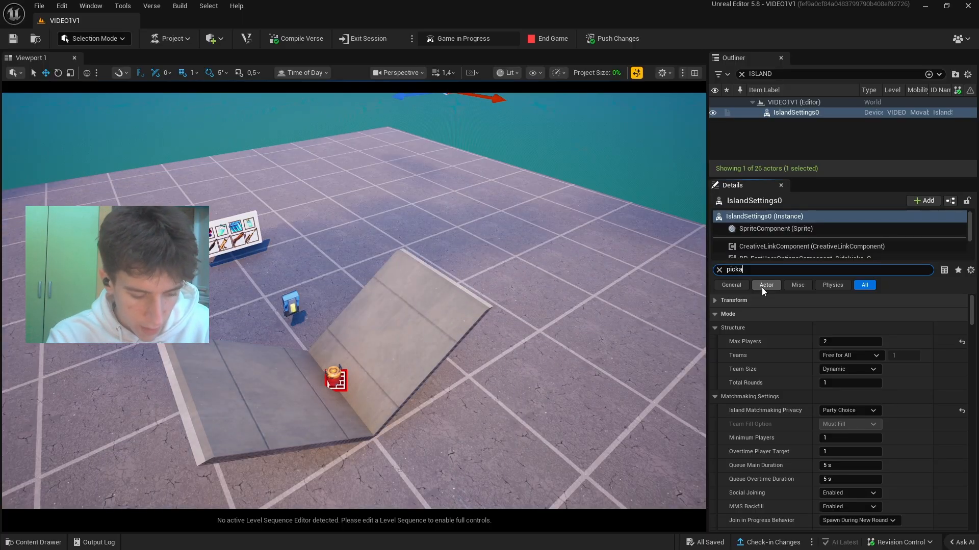
text(pickaxe destruct)
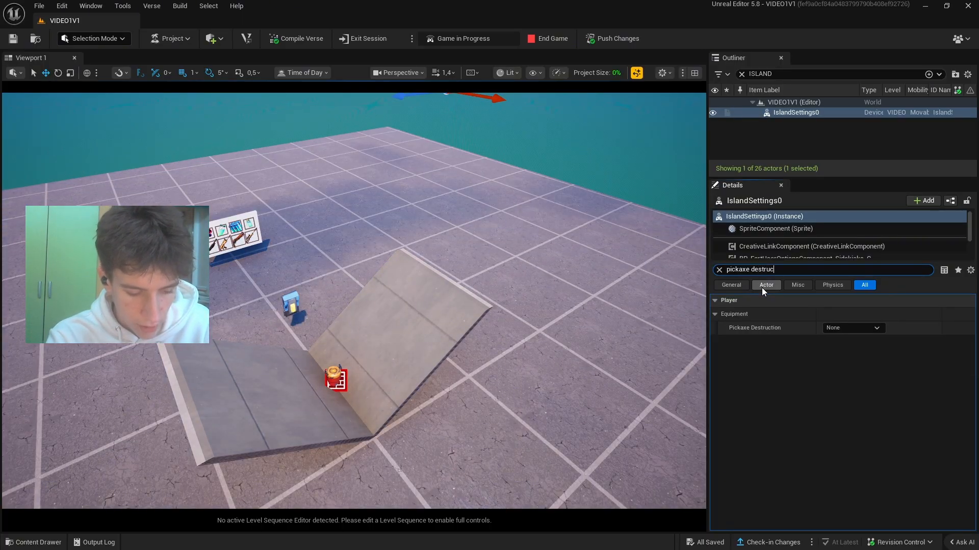
click(857, 328)
click(833, 350)
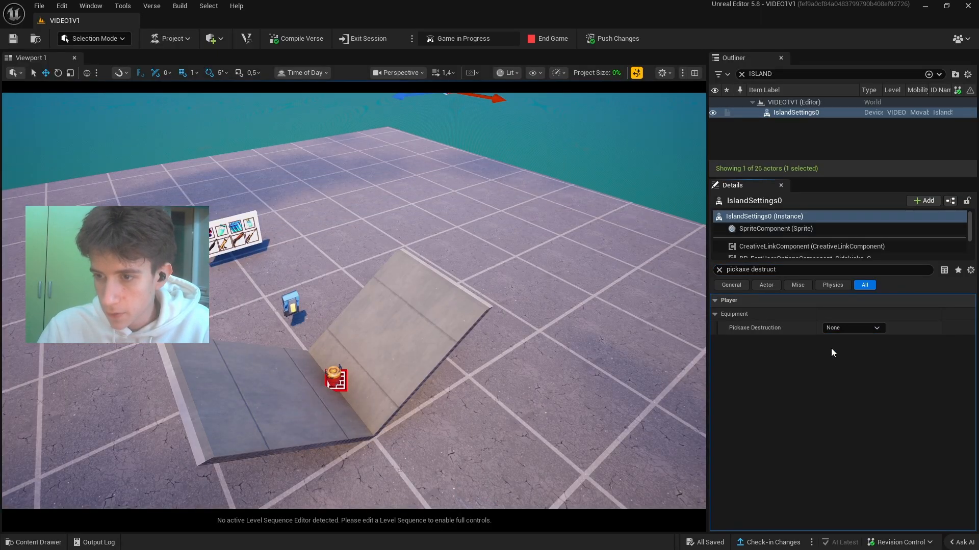
key(ctrl+s)
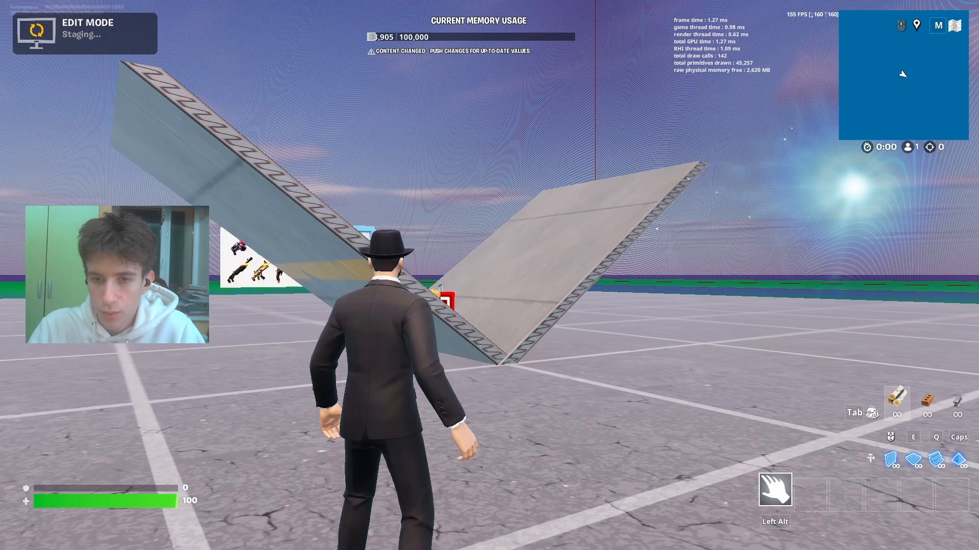
Push the changes to the running session and move around the ramps while they upload
click(603, 40)
key(w)
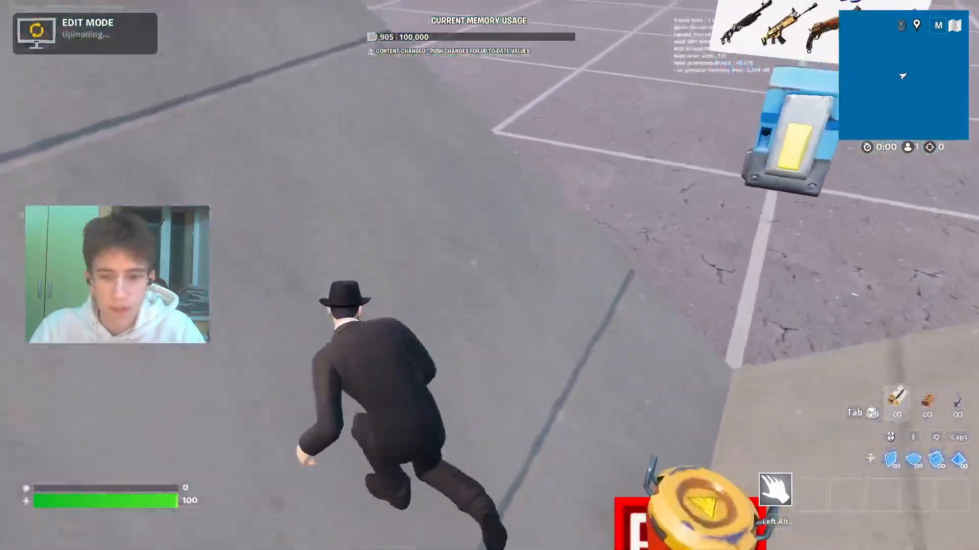
scroll(489, 275, down, 2)
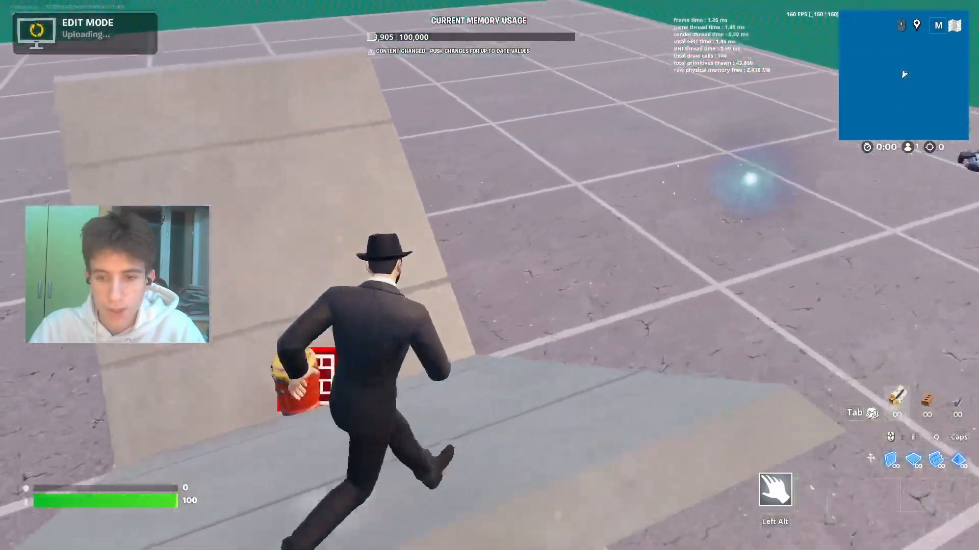
key(w)
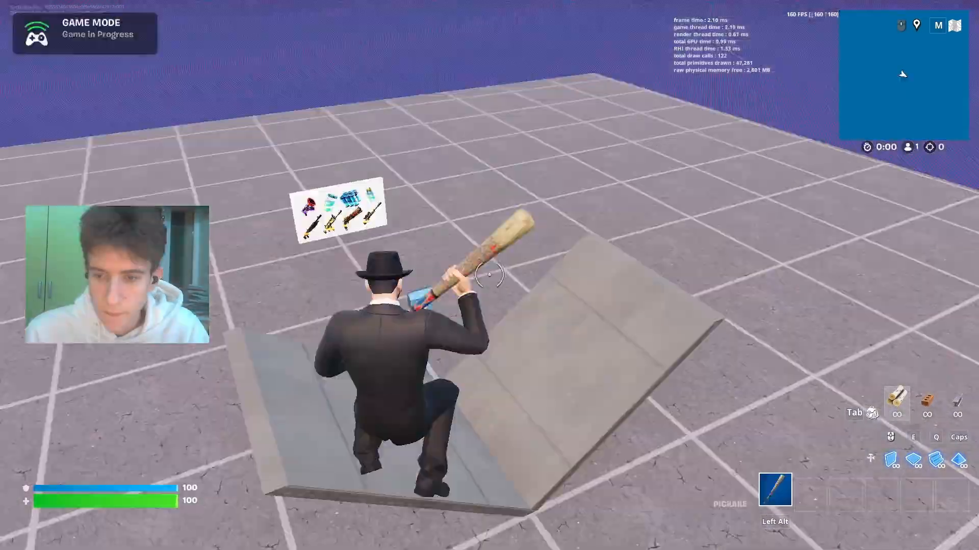
Playtest pickaxe damage by building a wooden ramp and hitting it with the pickaxe
key(w)
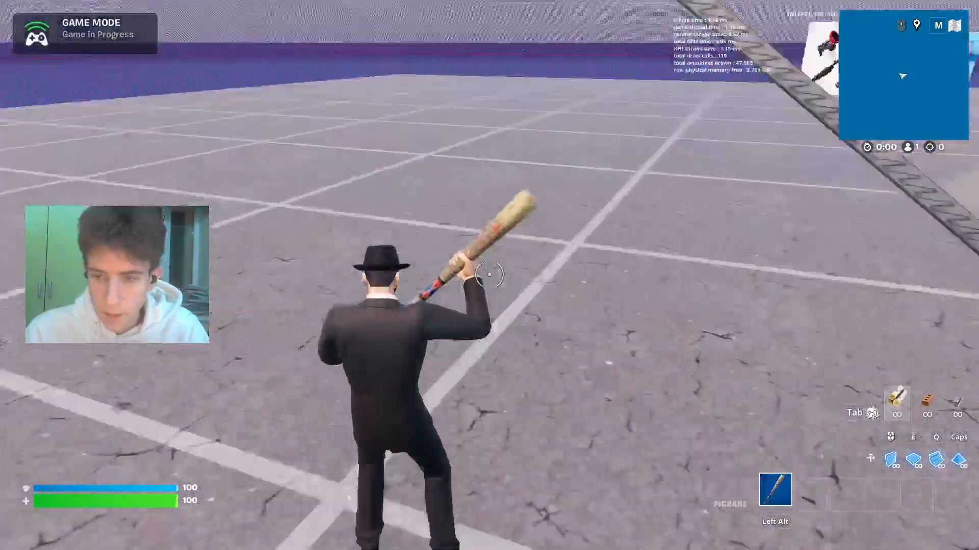
key(q)
click(489, 275)
key(alt)
click(489, 275)
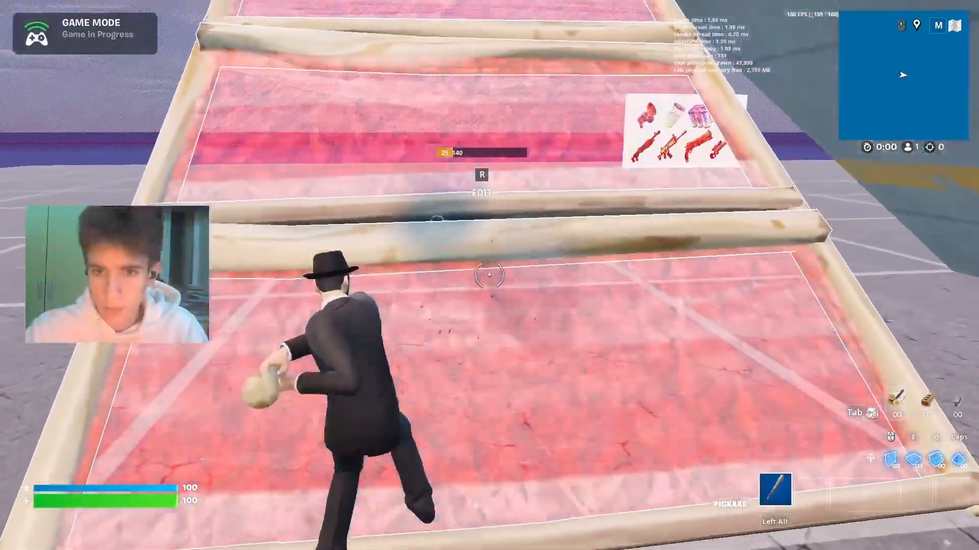
Playtest the item wall by picking up weapons and consumables, using Chug Splash and running across the arena
key(w)
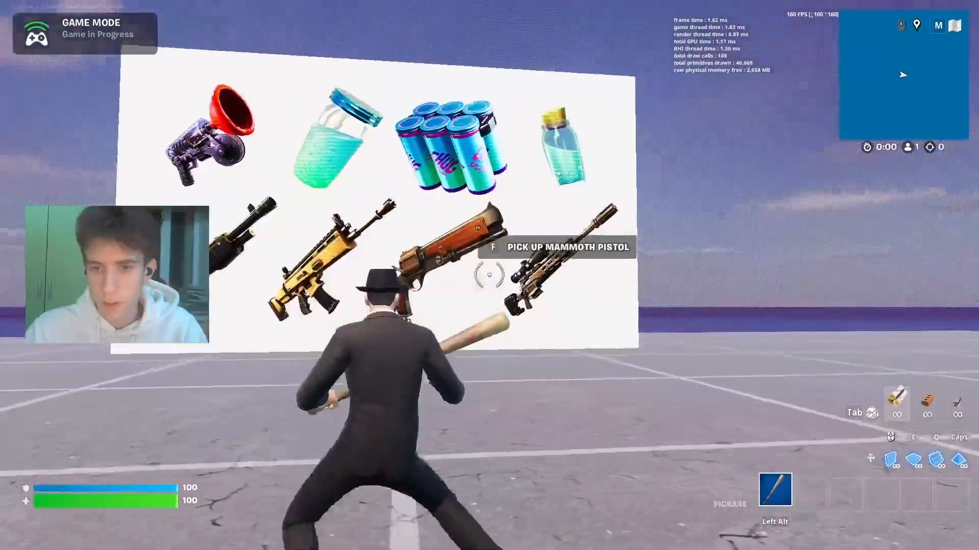
key(a)
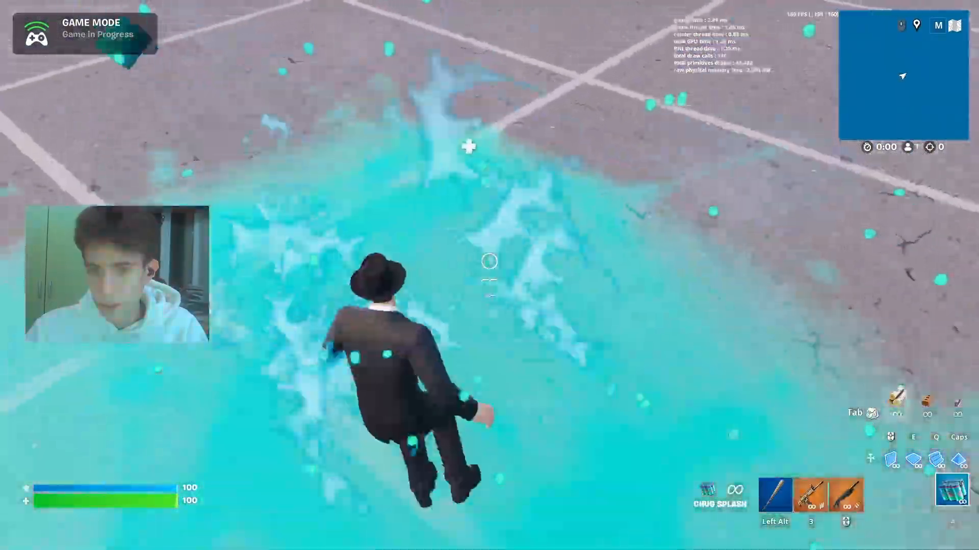
key(w)
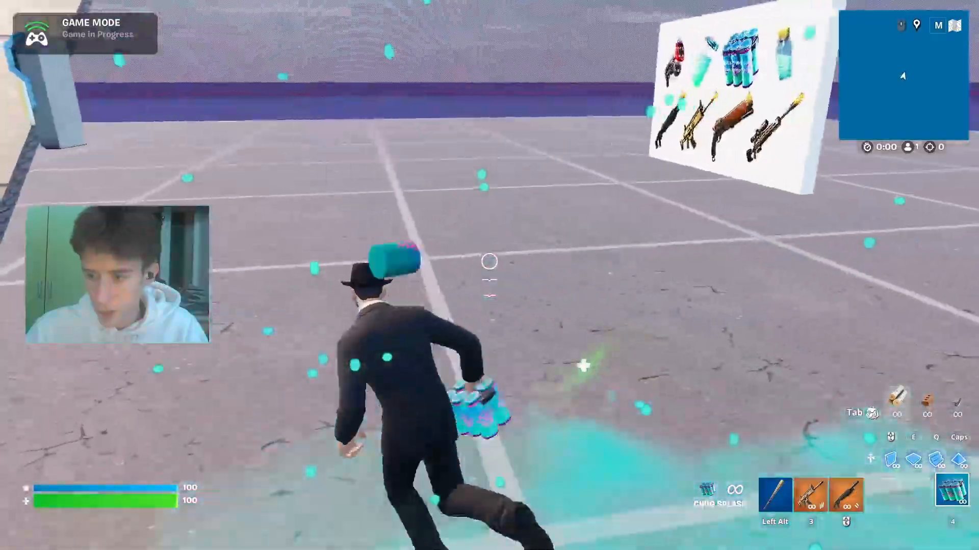
key(3)
key(Alt_L)
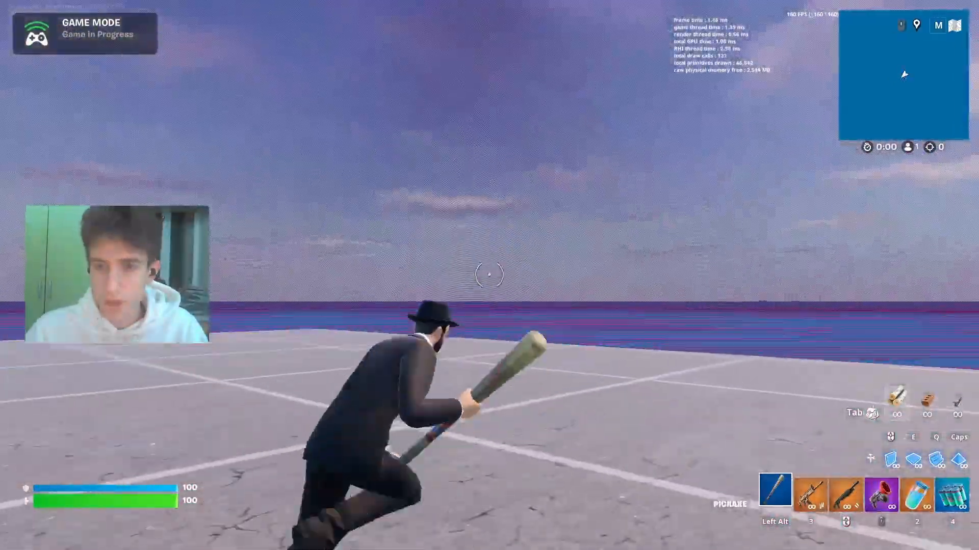
key(w)
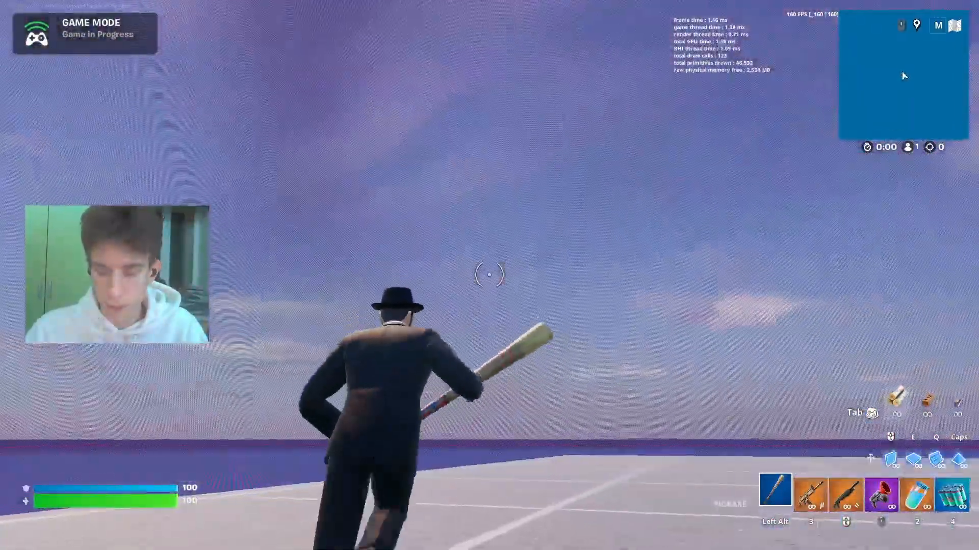
End the running game and set the Barrier Device's Barrier Material to Invisible
key(Escape)
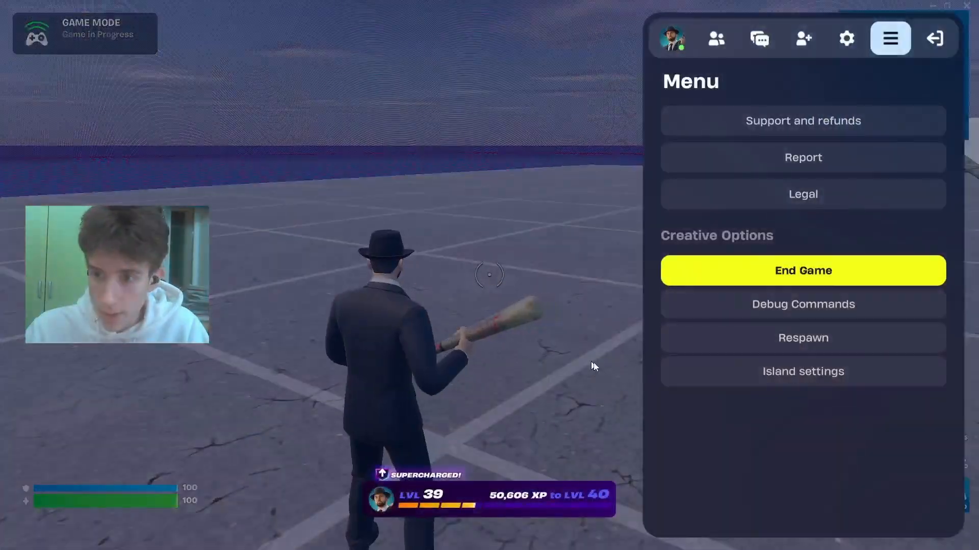
click(792, 275)
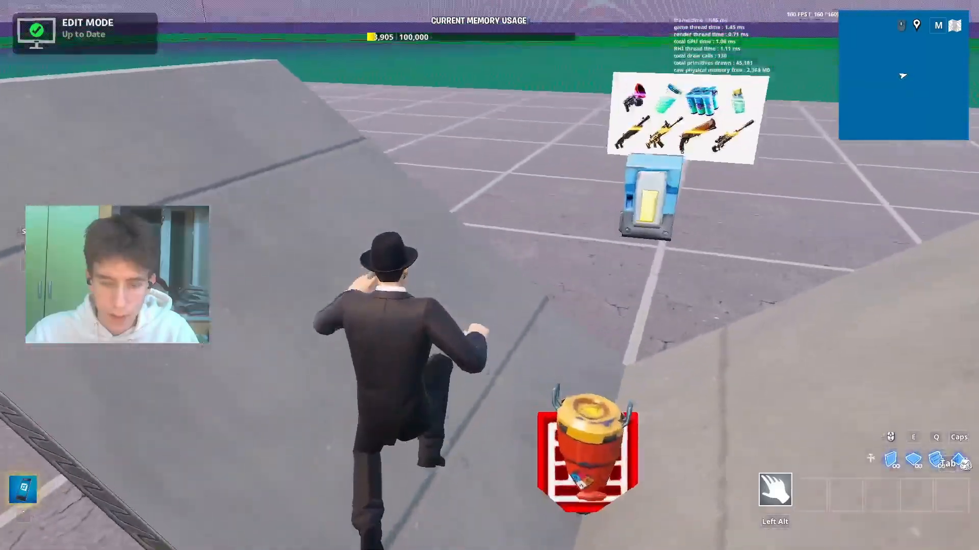
key(w)
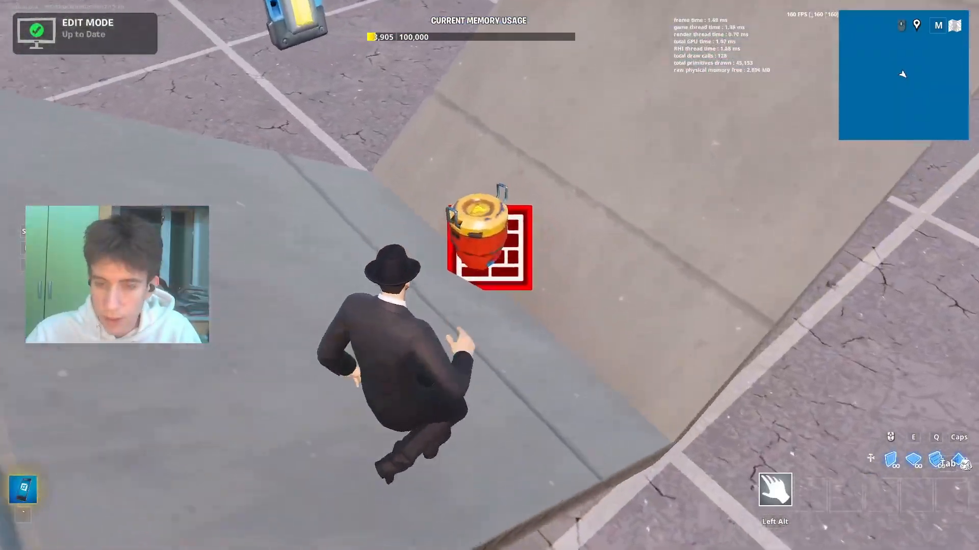
key(e)
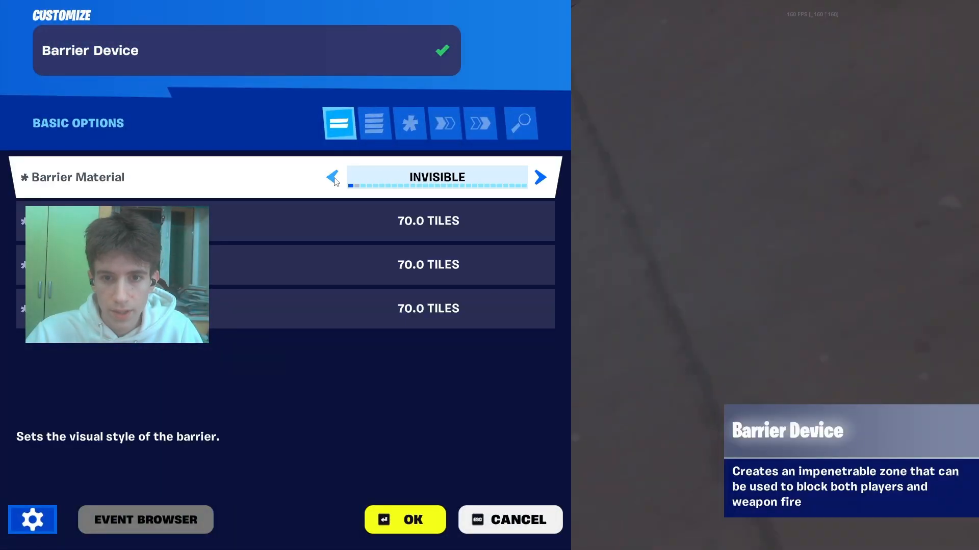
key(Escape)
Start the game again and run and jump across the arena to its edge to check the barrier's look
key(Escape)
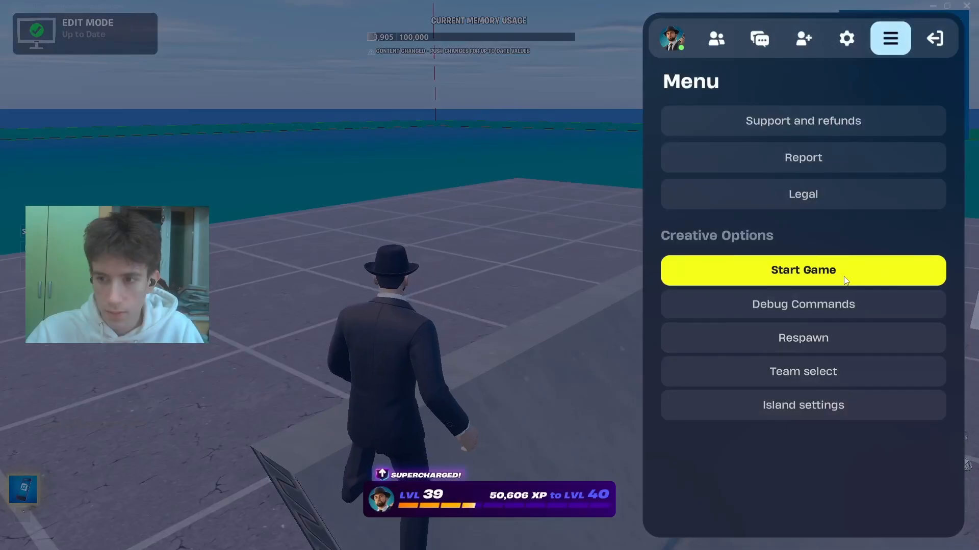
click(846, 280)
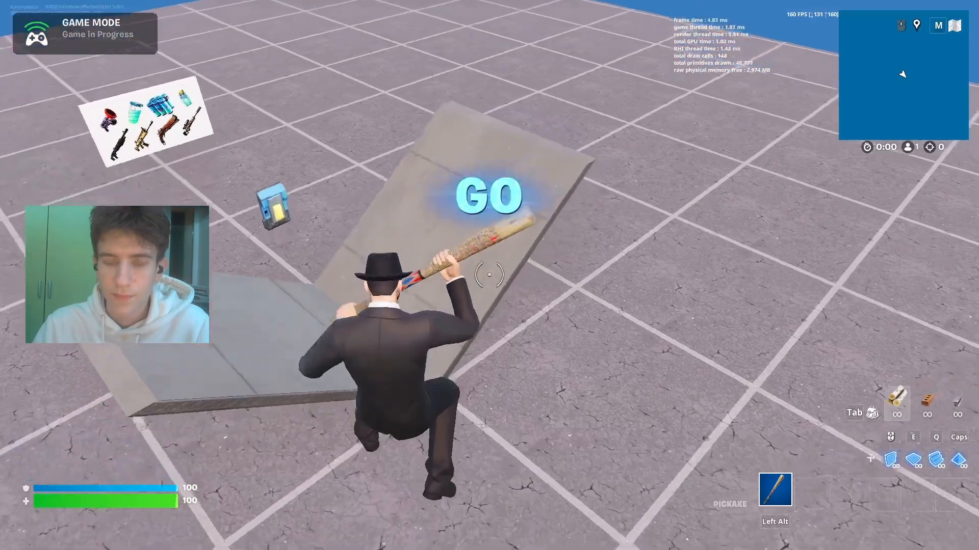
key(w)
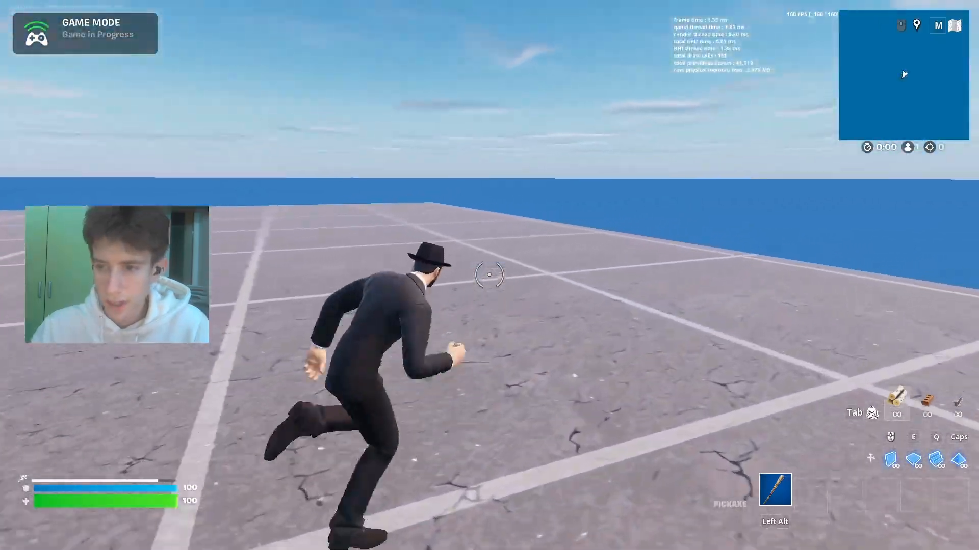
key(space)
key(space)
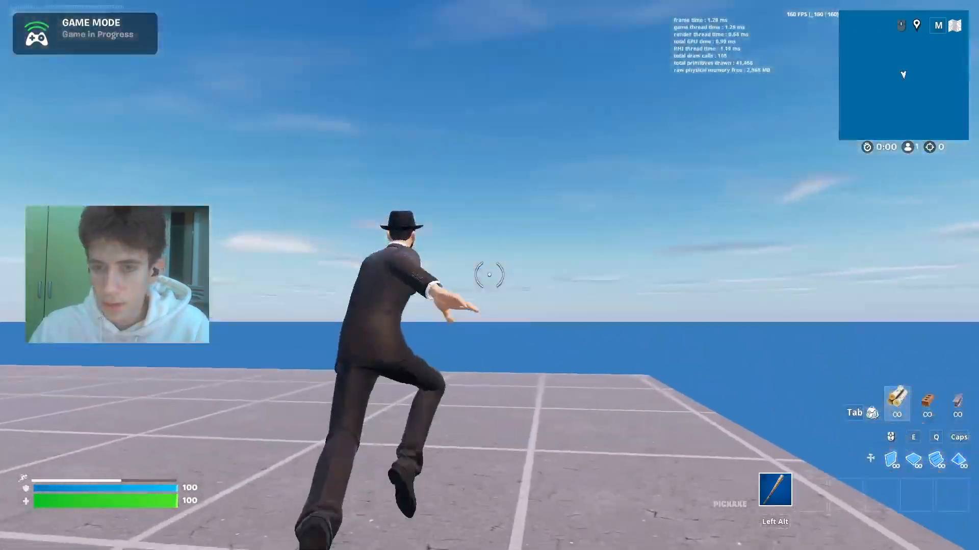
key(space)
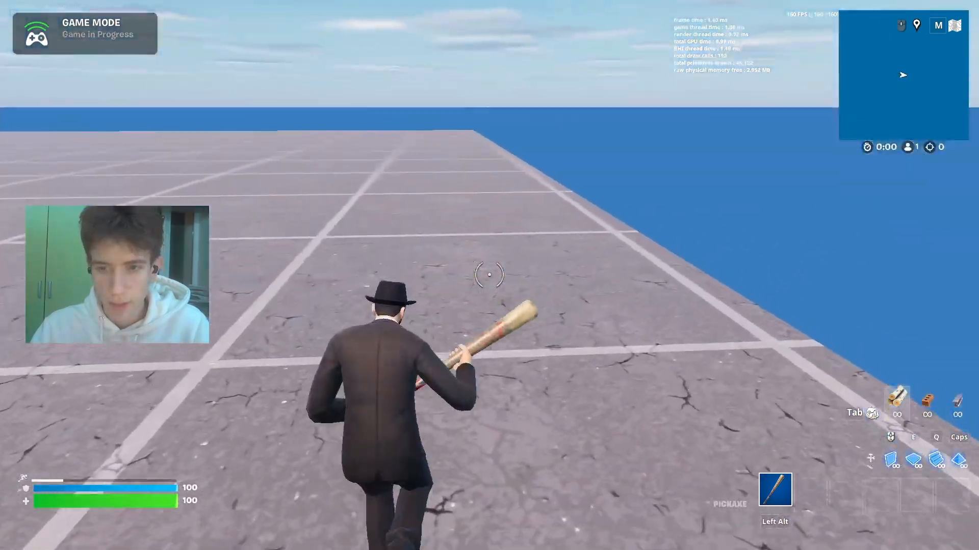
Playtest building in the arena by placing wooden ramps, floors and walls and editing the pieces
key(q)
click(490, 275)
key(alt)
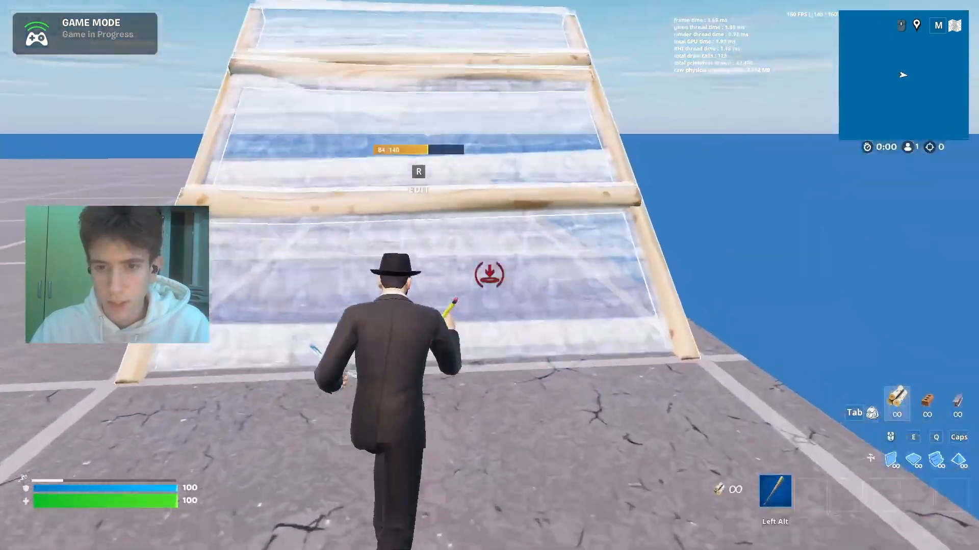
click(490, 275)
key(w)
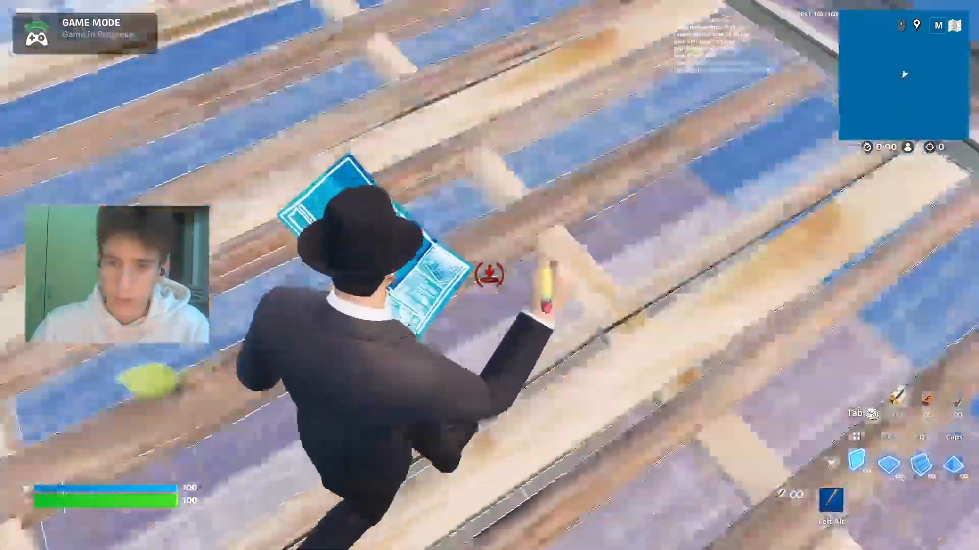
key(w)
click(489, 276)
key(e)
click(489, 275)
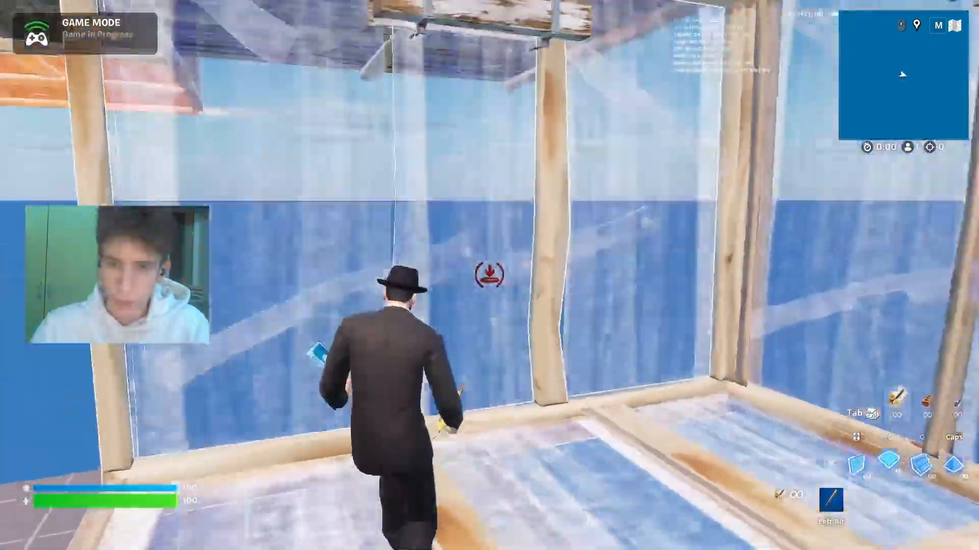
key(r)
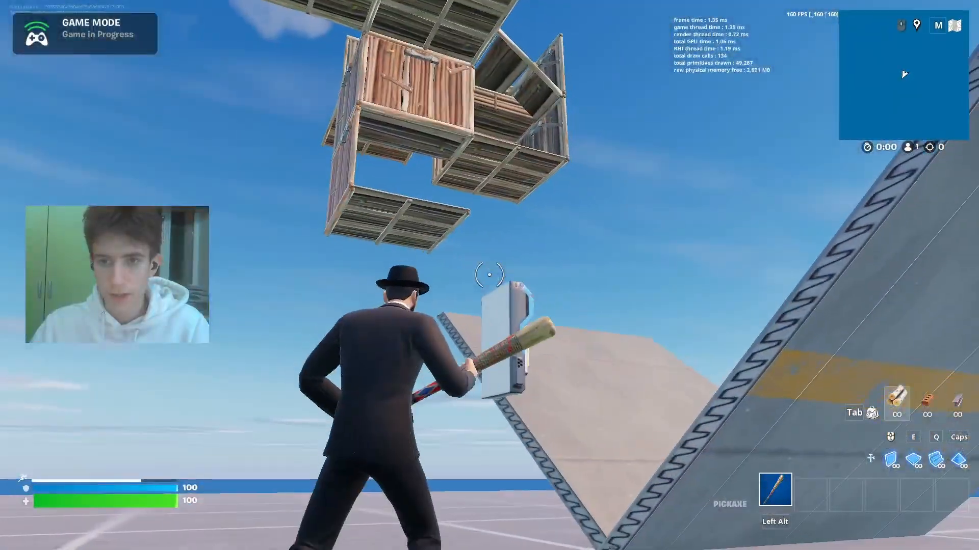
Playtest the reset button between the ramps by activating it, and edit a wooden wall
key(w)
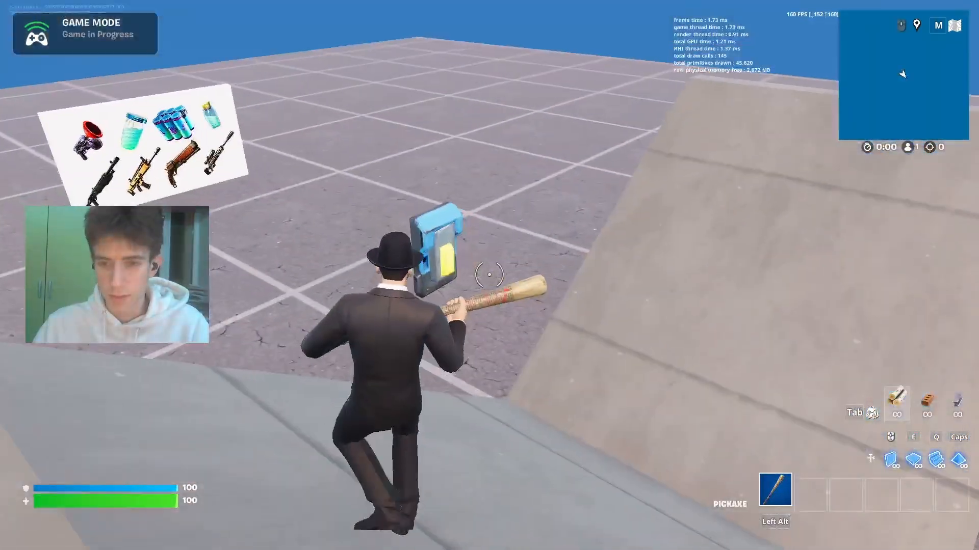
key(w)
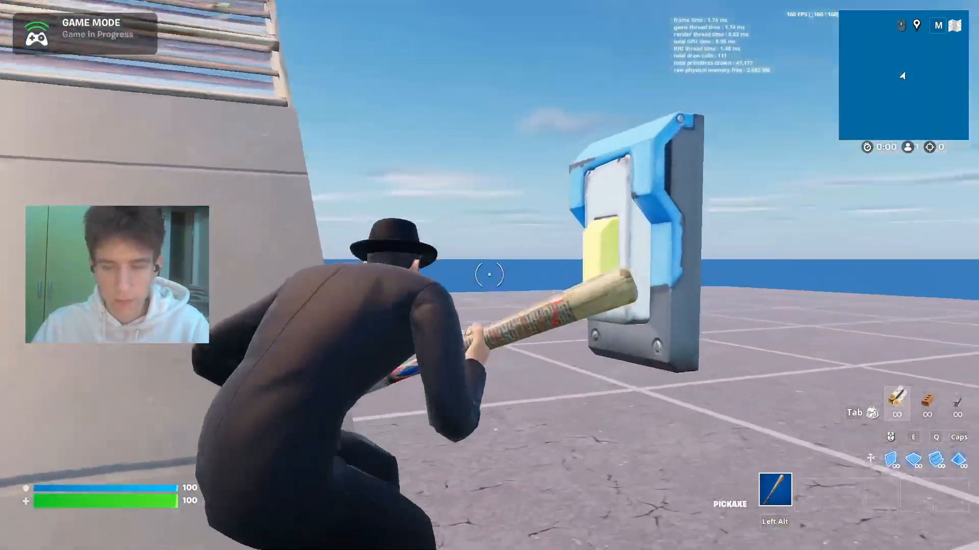
key(f)
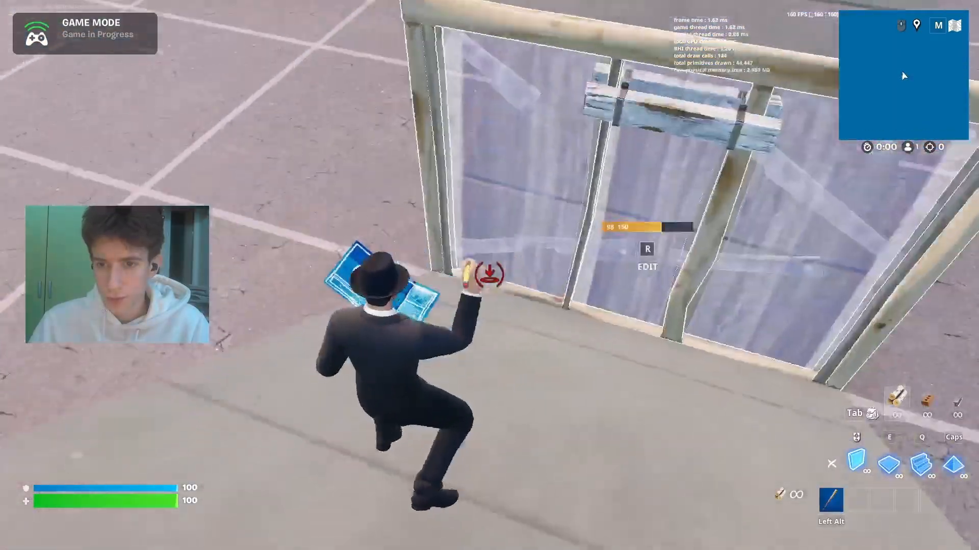
key(r)
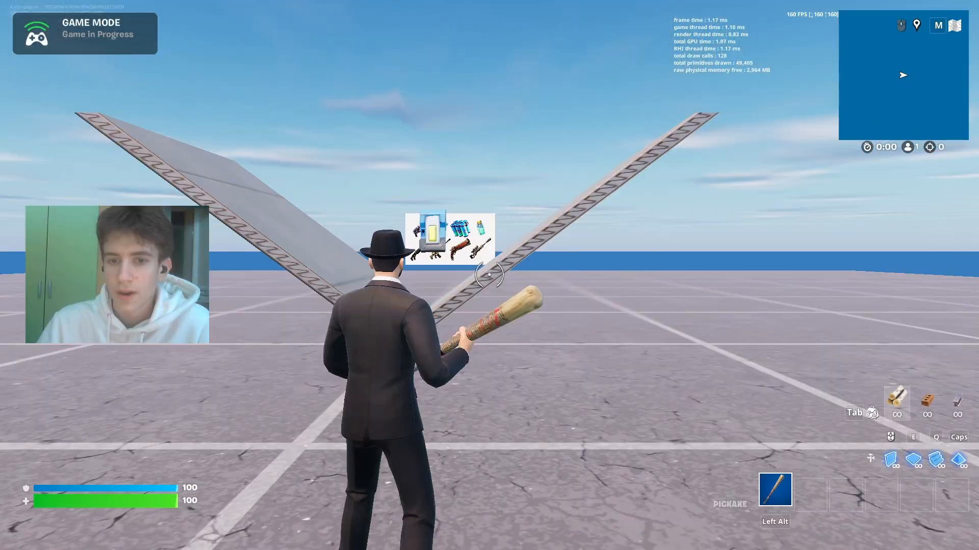